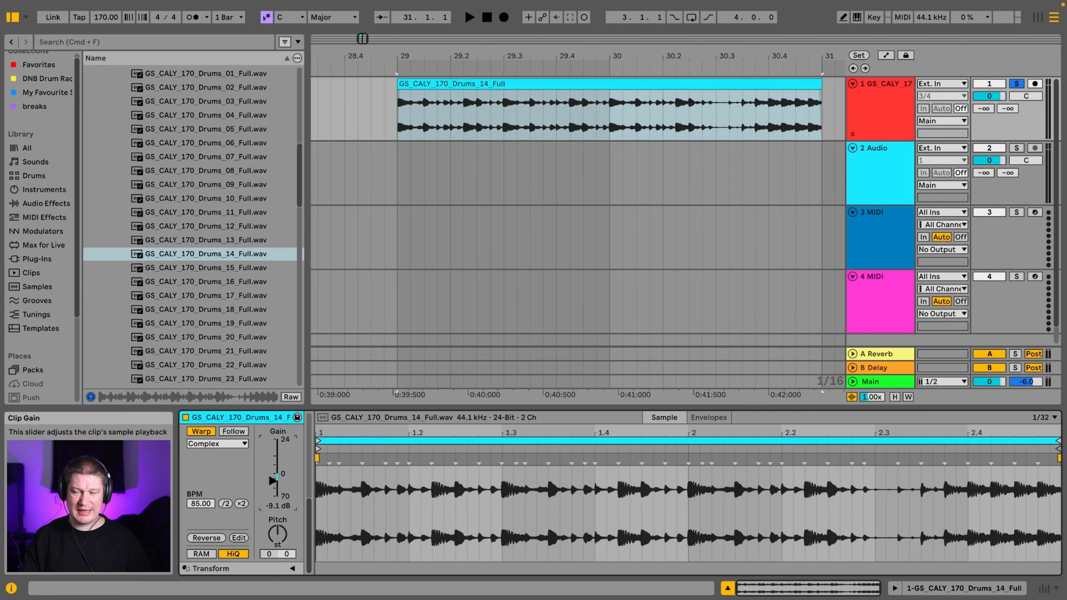
Step: Play the GS_CALY_170_Drums_14_Full loop and double its clip's segment BPM to 170
{"action": "key", "text": "space"}
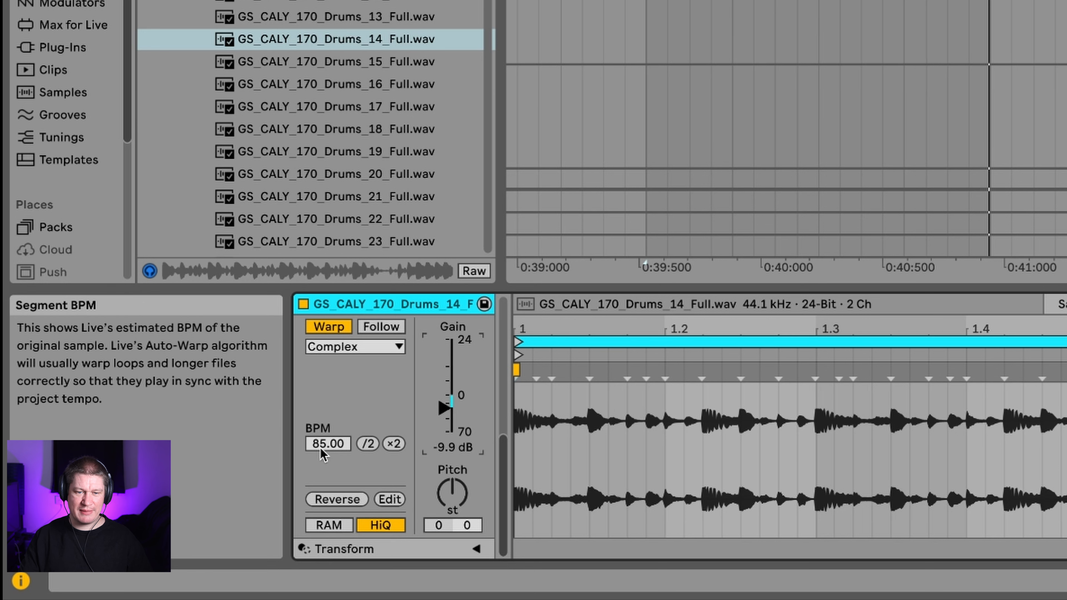
{"action": "left_click", "coordinate": [395, 444]}
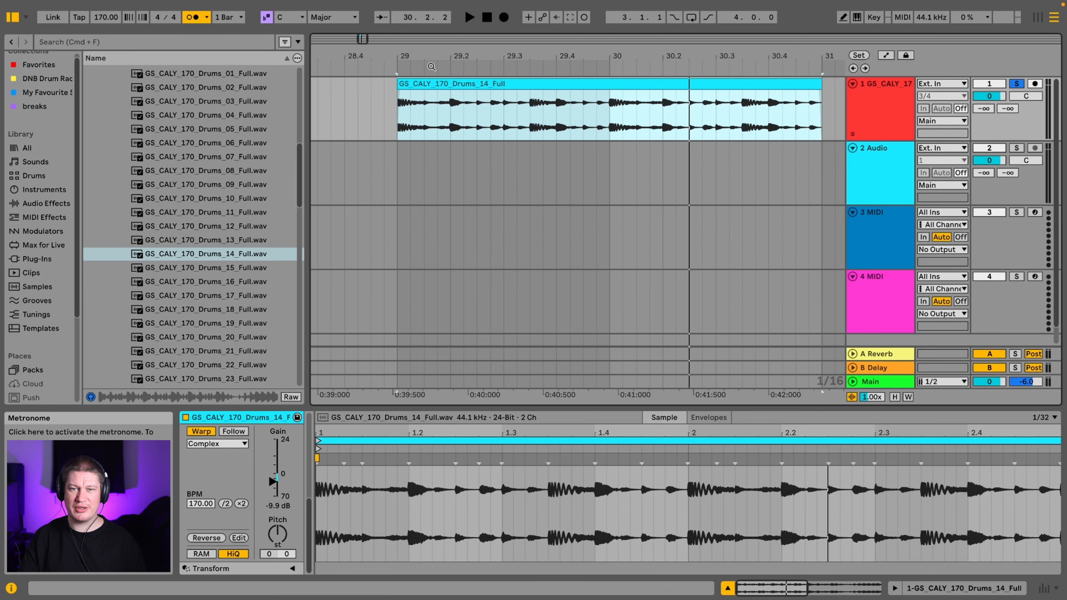
{"action": "left_click_drag", "start_coordinate": [273, 481], "coordinate": [273, 489]}
{"action": "key", "text": "space"}
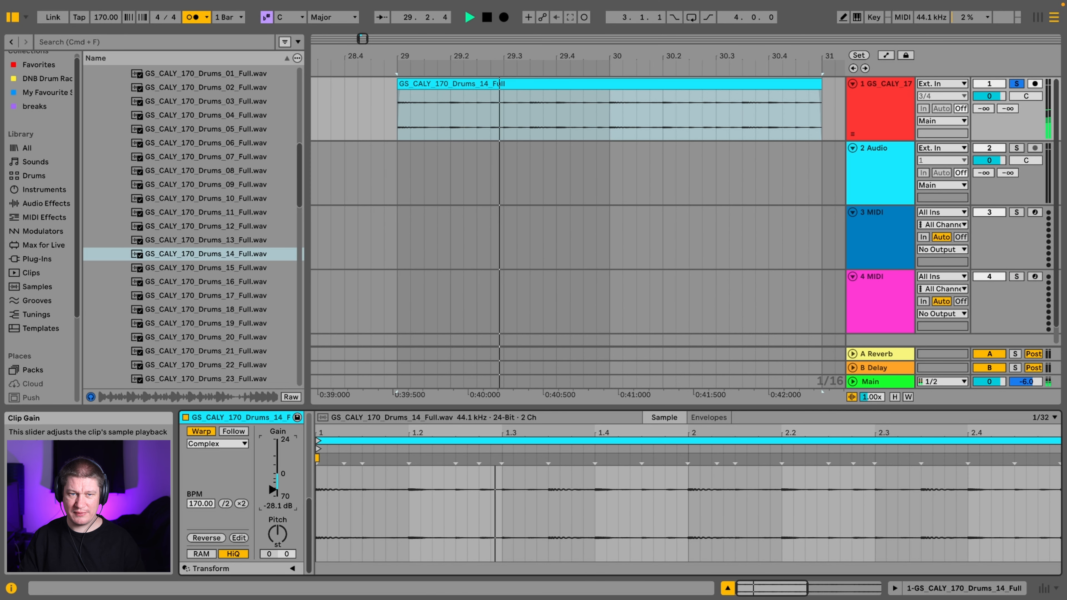
{"action": "key", "text": "space"}
{"action": "key", "text": "super+z"}
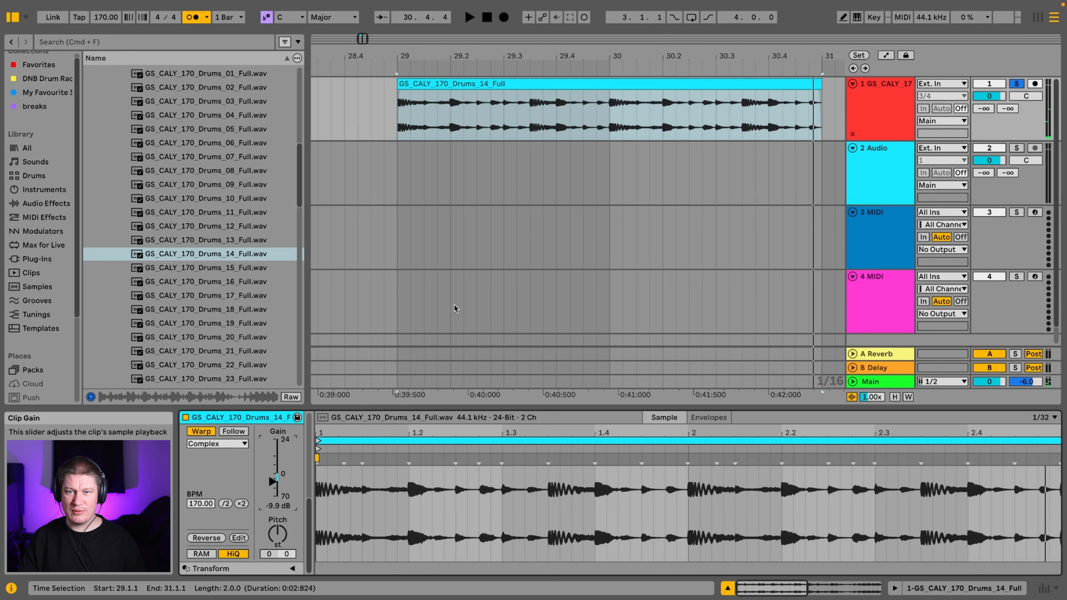
Step: Split the drum clip at bar 30 and delete its second half
{"action": "left_click", "coordinate": [609, 115]}
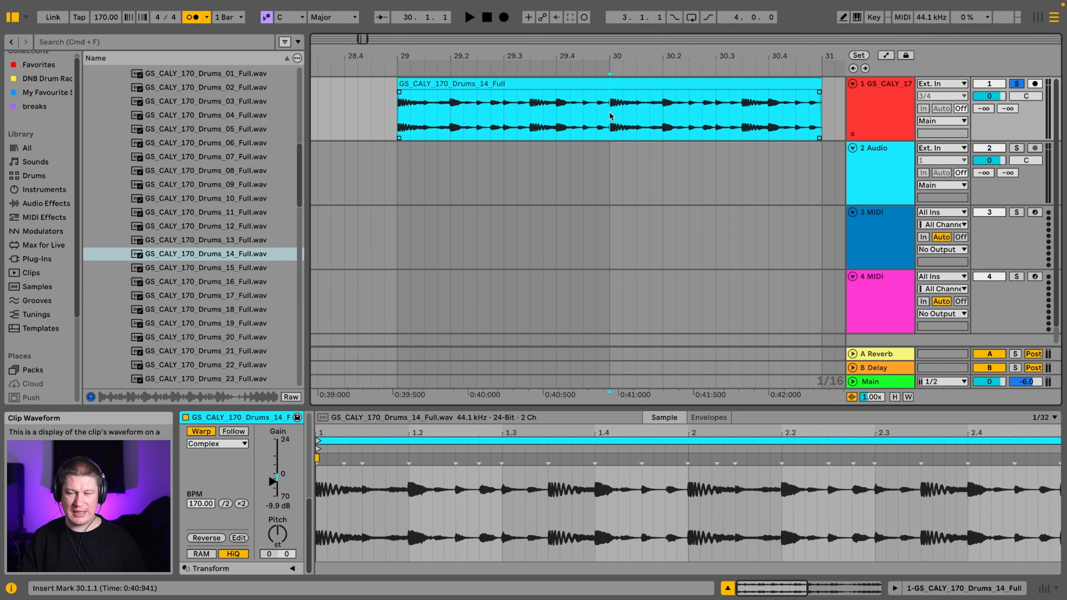
{"action": "key", "text": "super+e"}
{"action": "left_click", "coordinate": [673, 84]}
{"action": "key", "text": "Delete"}
Step: Consolidate the remaining one-bar drum clip and hide the browser
{"action": "left_click", "coordinate": [512, 85]}
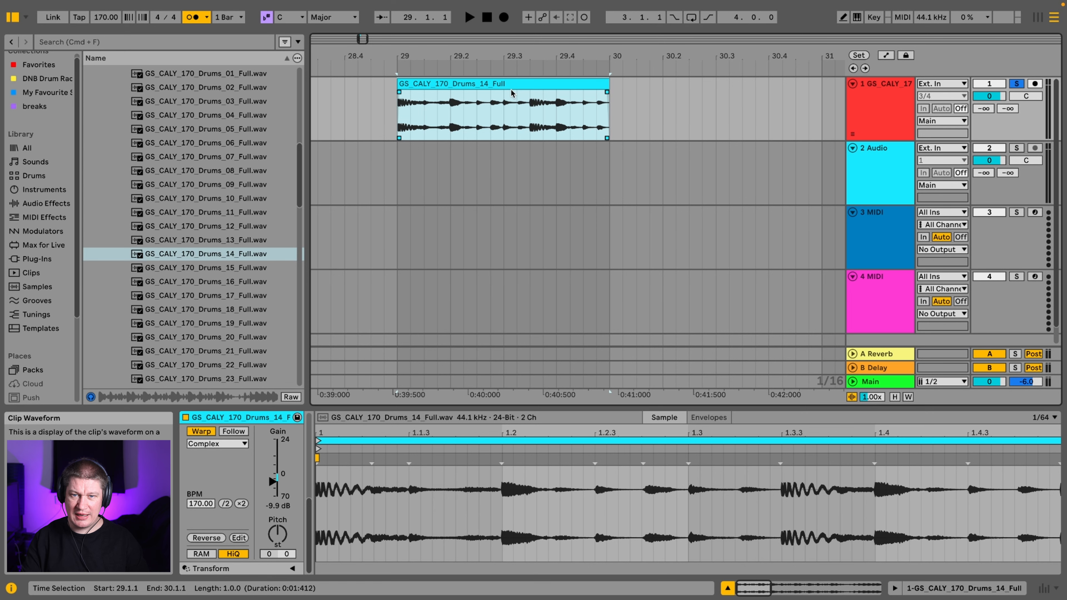
{"action": "key", "text": "super+j"}
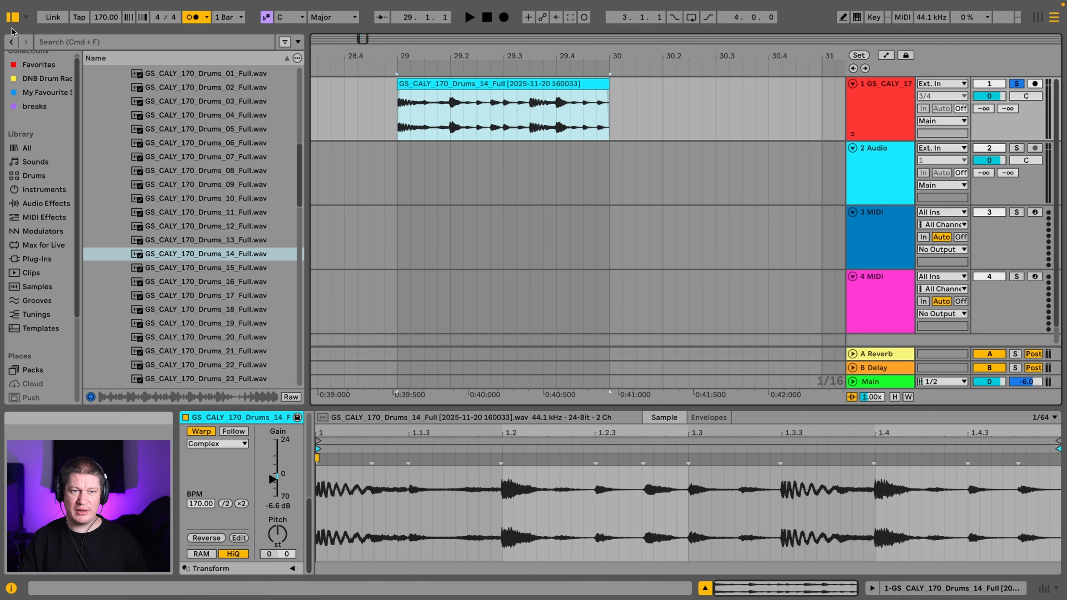
{"action": "left_click", "coordinate": [12, 20]}
Step: Slice the consolidated drum clip to a new MIDI track
{"action": "left_click", "coordinate": [277, 84]}
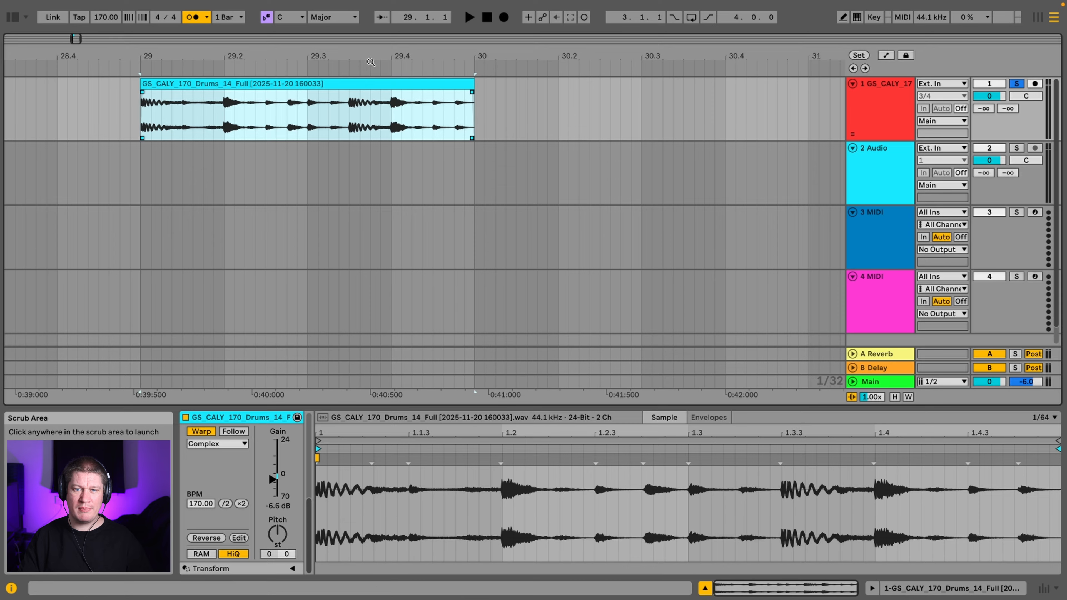
{"action": "left_click", "coordinate": [308, 84]}
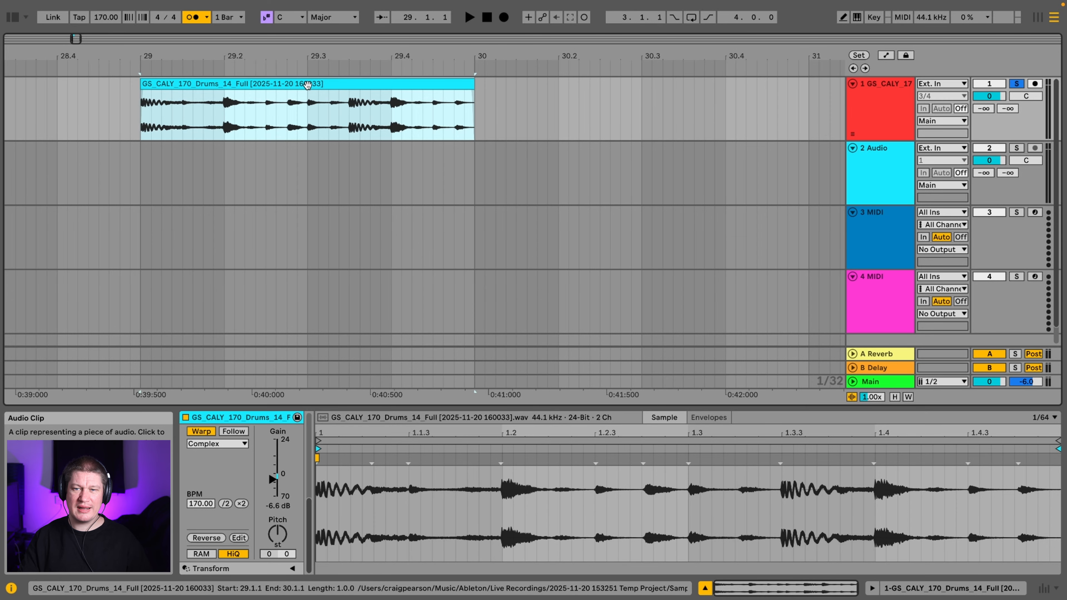
{"action": "right_click", "coordinate": [308, 84]}
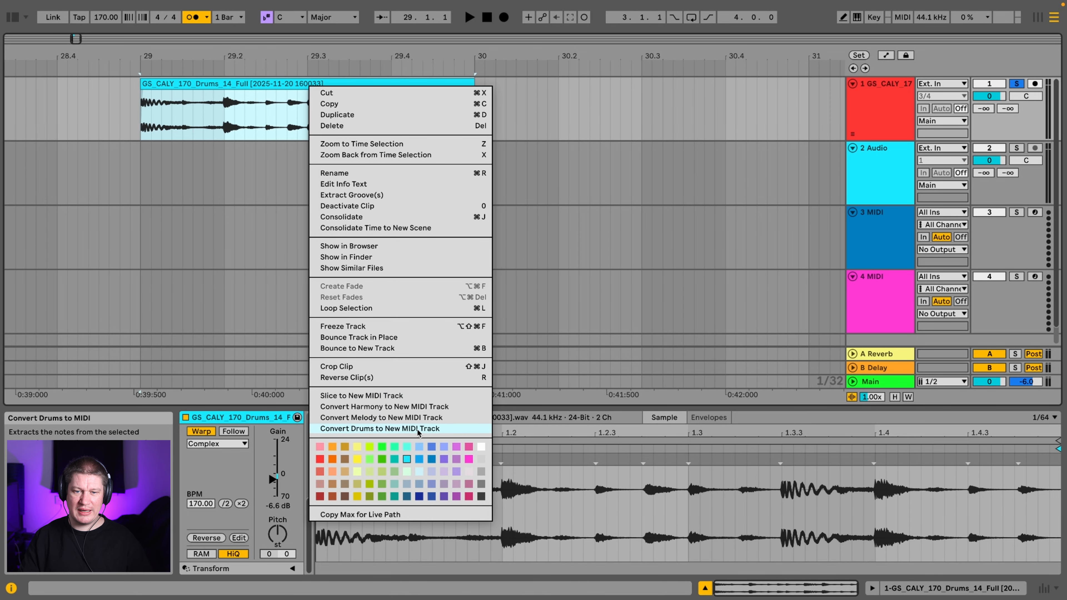
{"action": "left_click", "coordinate": [372, 396]}
{"action": "left_click", "coordinate": [527, 359]}
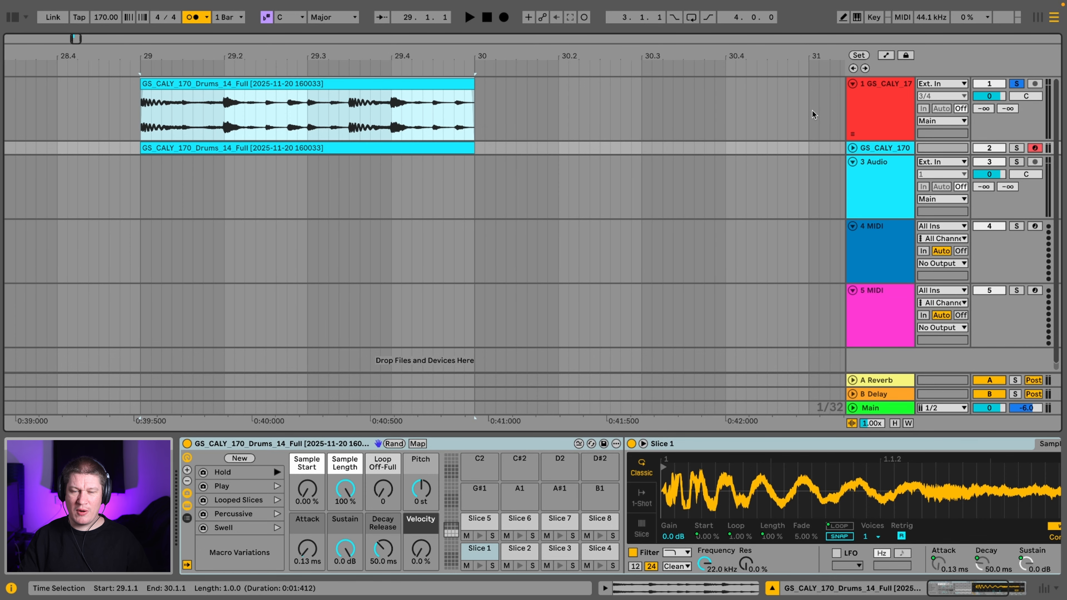
Step: Unfold the new sliced MIDI track and delete the original audio track holding the drum loop
{"action": "left_click", "coordinate": [830, 115]}
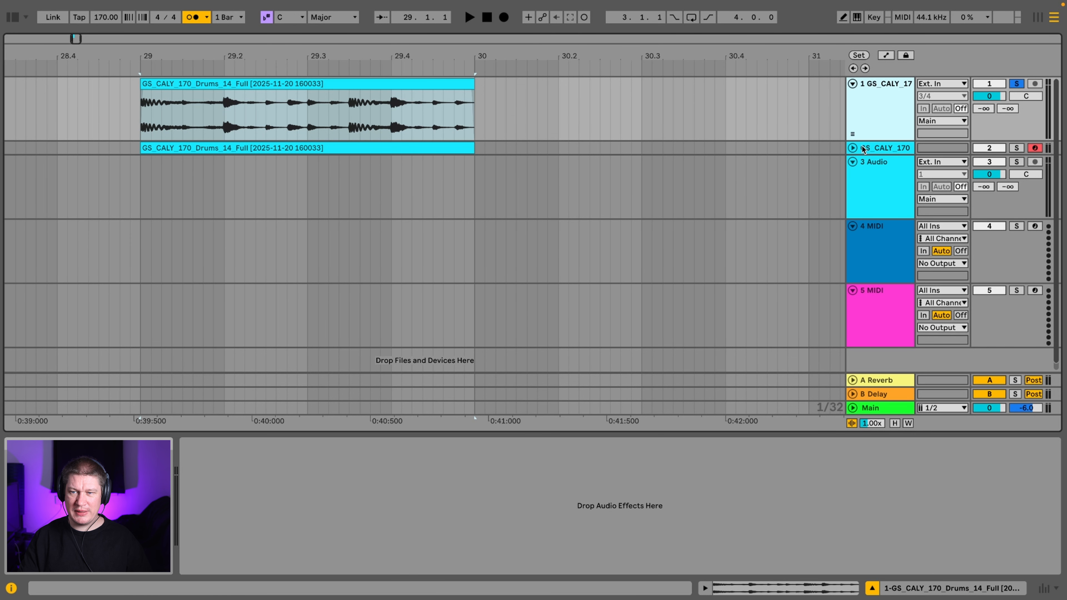
{"action": "left_click", "coordinate": [853, 148]}
{"action": "left_click", "coordinate": [856, 150]}
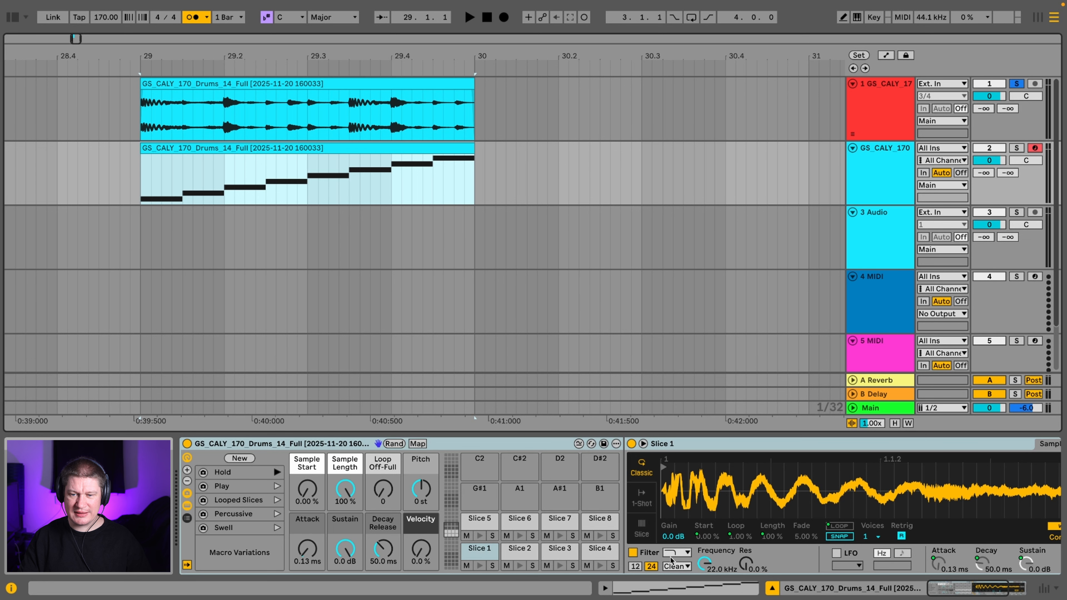
{"action": "left_click", "coordinate": [887, 108]}
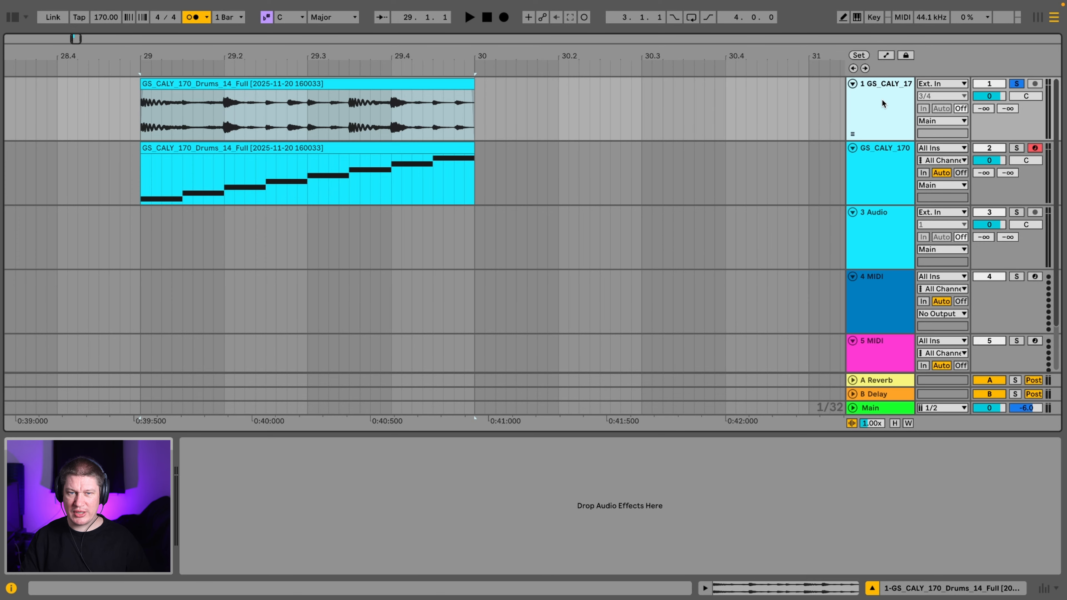
{"action": "key", "text": "Delete"}
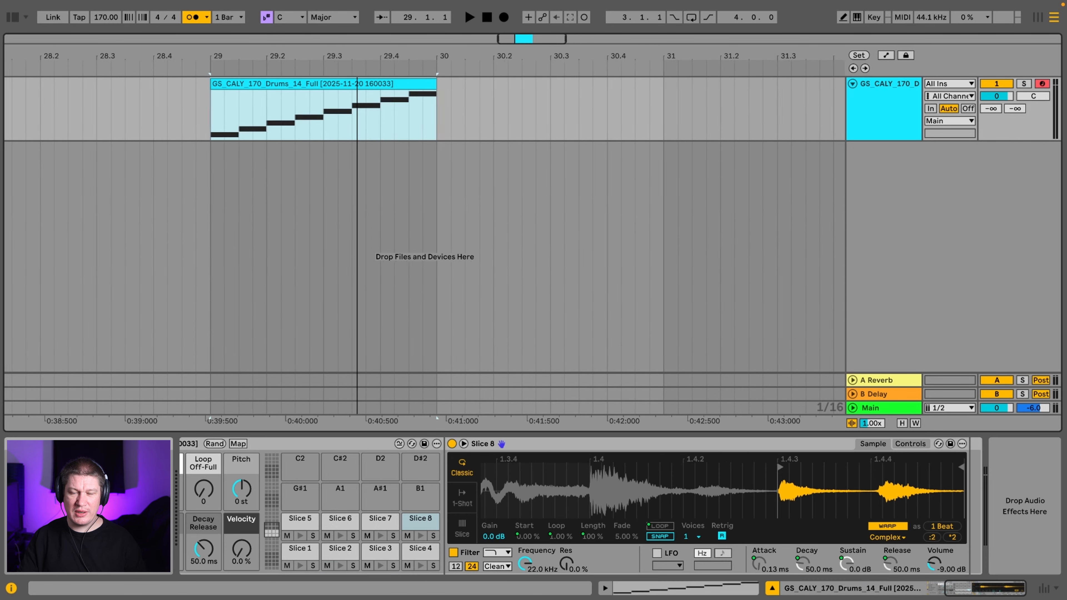
Step: Open the sliced MIDI clip in the note editor and enlarge the editor to view all slices
{"action": "left_click_drag", "start_coordinate": [354, 78], "coordinate": [354, 64]}
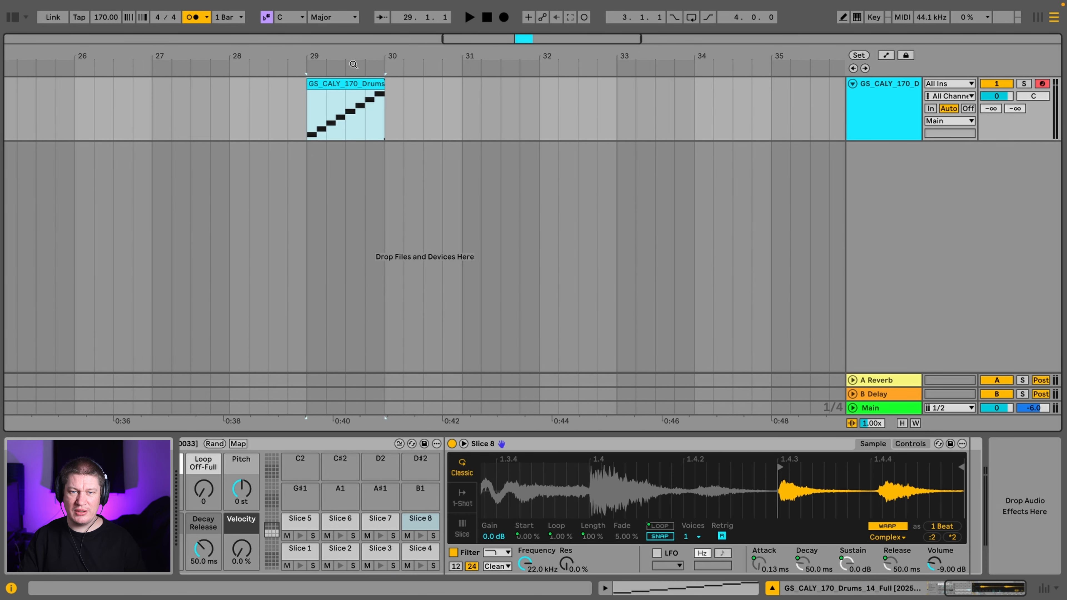
{"action": "double_click", "coordinate": [348, 84]}
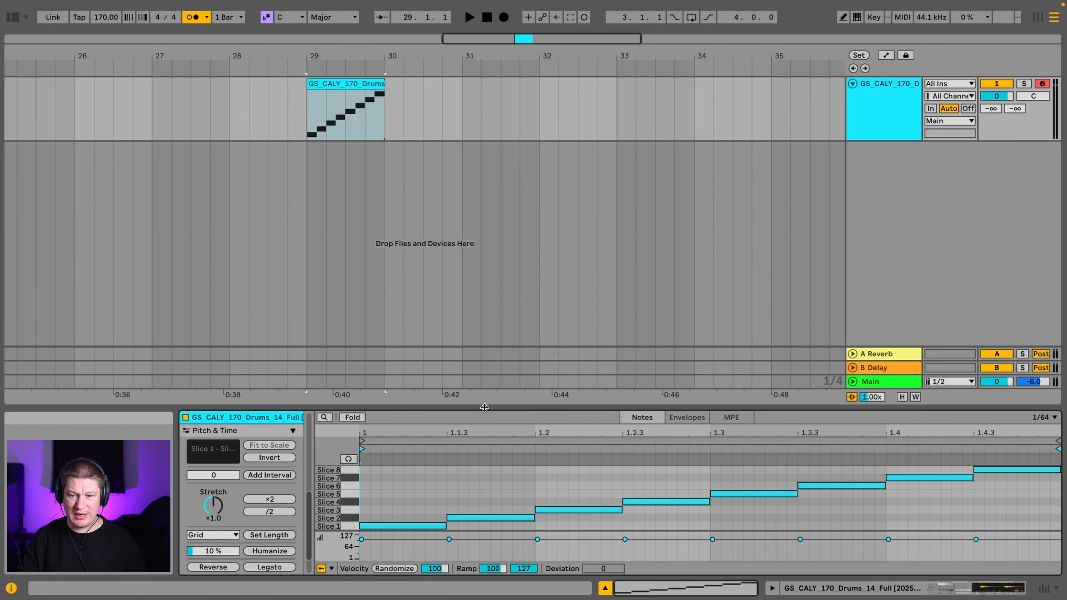
{"action": "left_click_drag", "start_coordinate": [485, 407], "coordinate": [485, 141]}
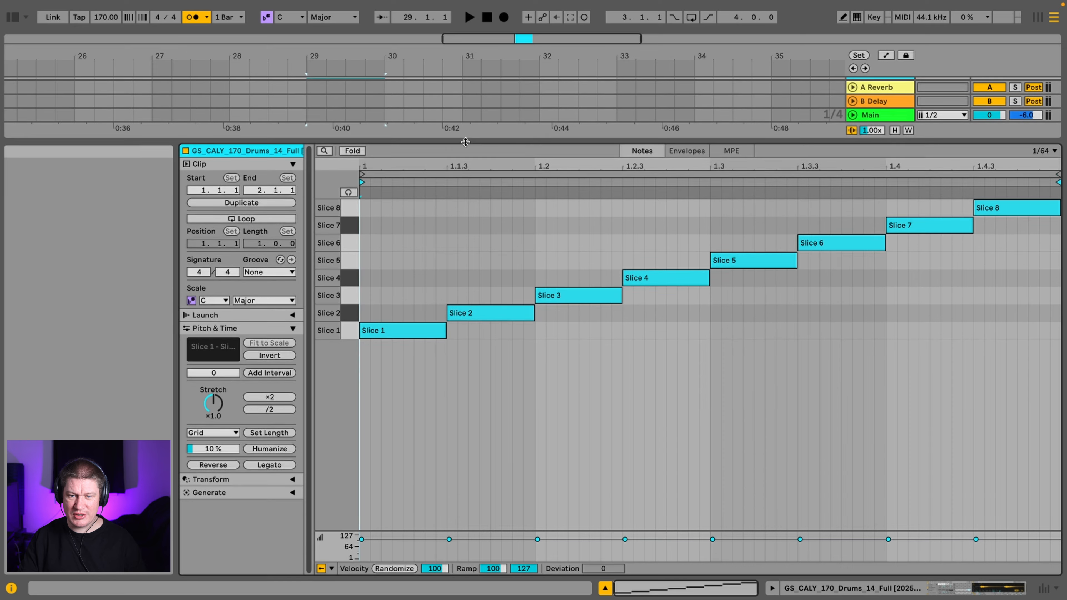
Step: Move the clip's first note up and down through the slices, ending on Slice 5
{"action": "left_click", "coordinate": [413, 333]}
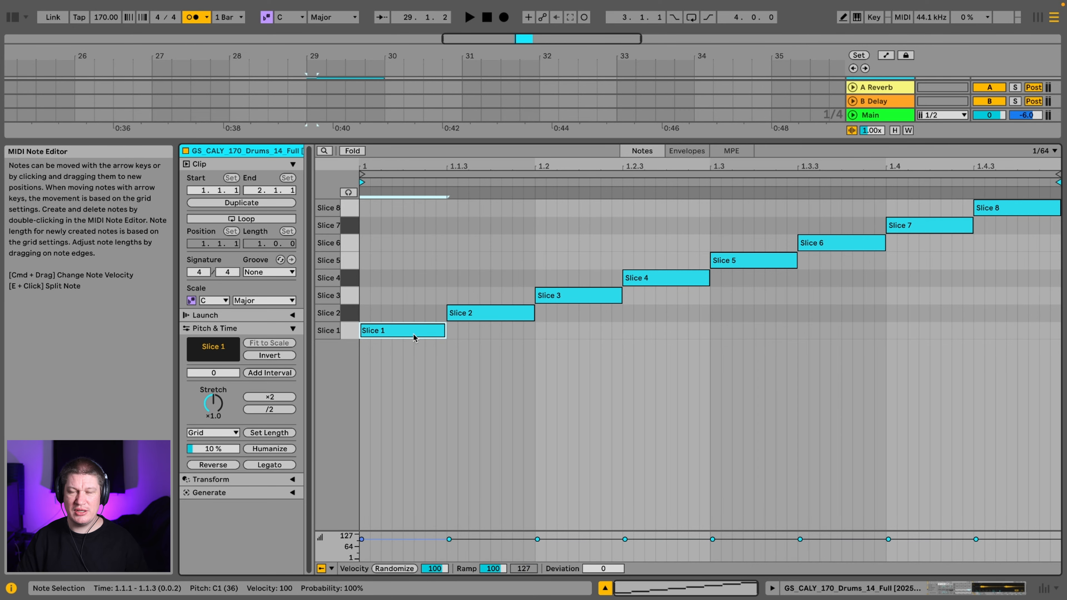
{"action": "key", "text": "Up"}
{"action": "key", "text": "Up"}
{"action": "key", "text": "Up"}
{"action": "key", "text": "Up"}
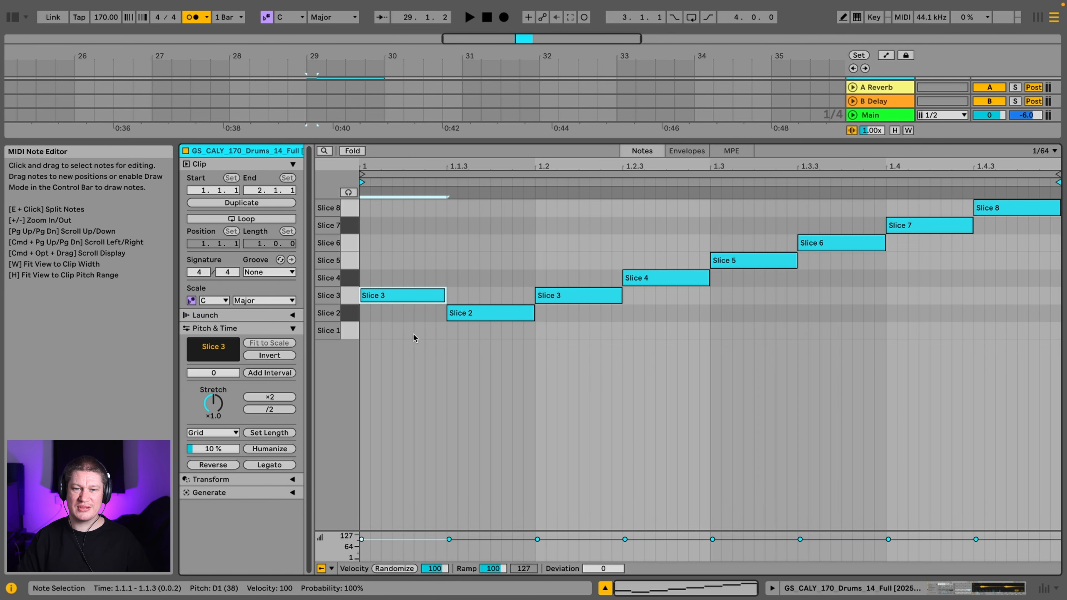
{"action": "key", "text": "Down"}
{"action": "key", "text": "Down"}
{"action": "key", "text": "Down"}
{"action": "key", "text": "Up"}
{"action": "key", "text": "Up"}
{"action": "key", "text": "Up"}
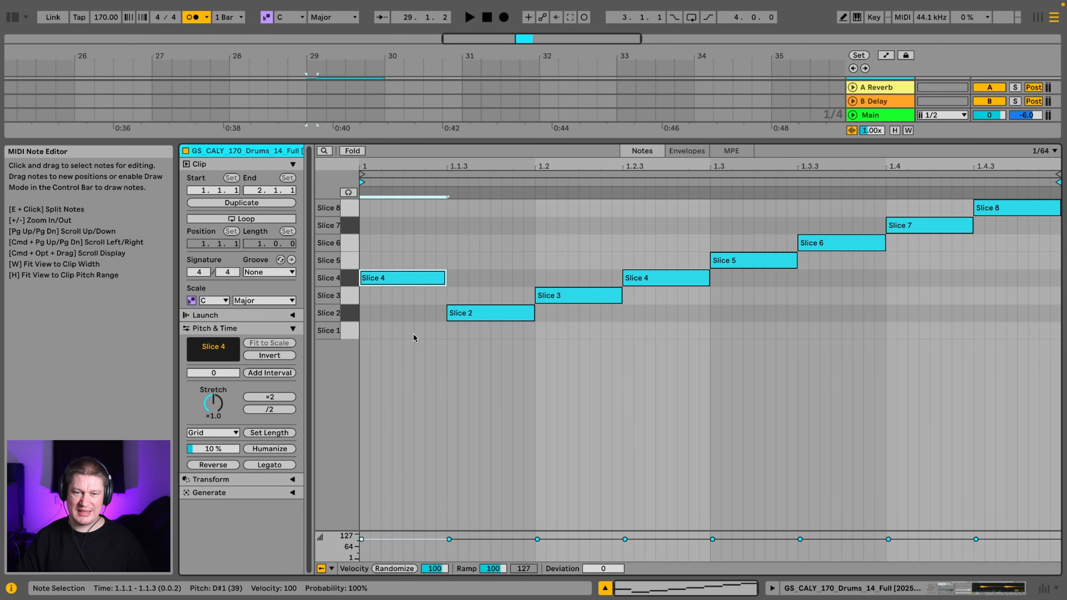
Step: Hide the clip view and delete the sliced MIDI clip at bar 29
{"action": "key", "text": "super+alt+l"}
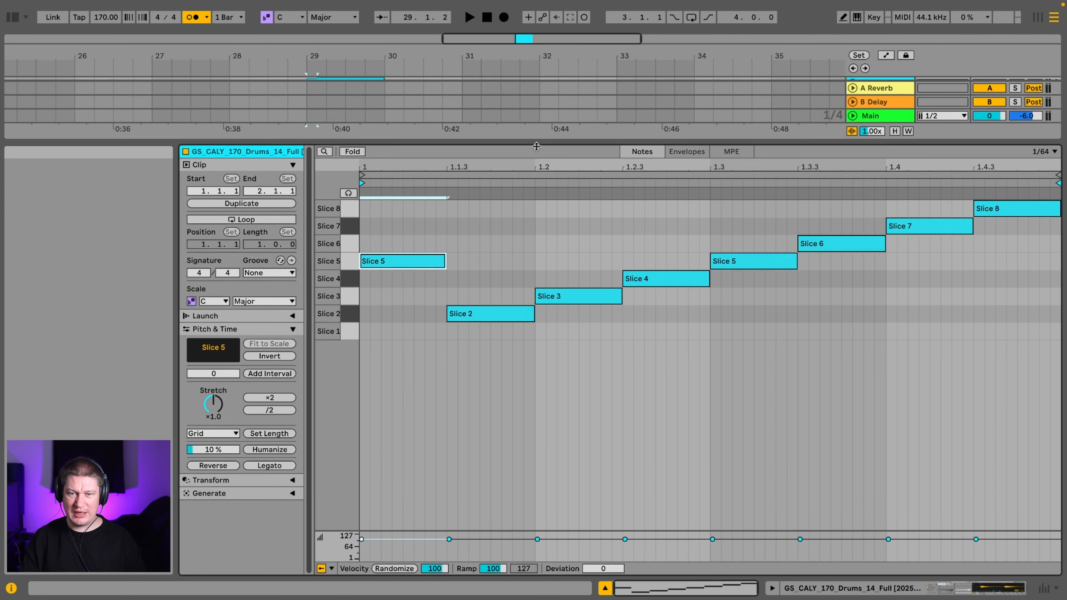
{"action": "left_click", "coordinate": [351, 82]}
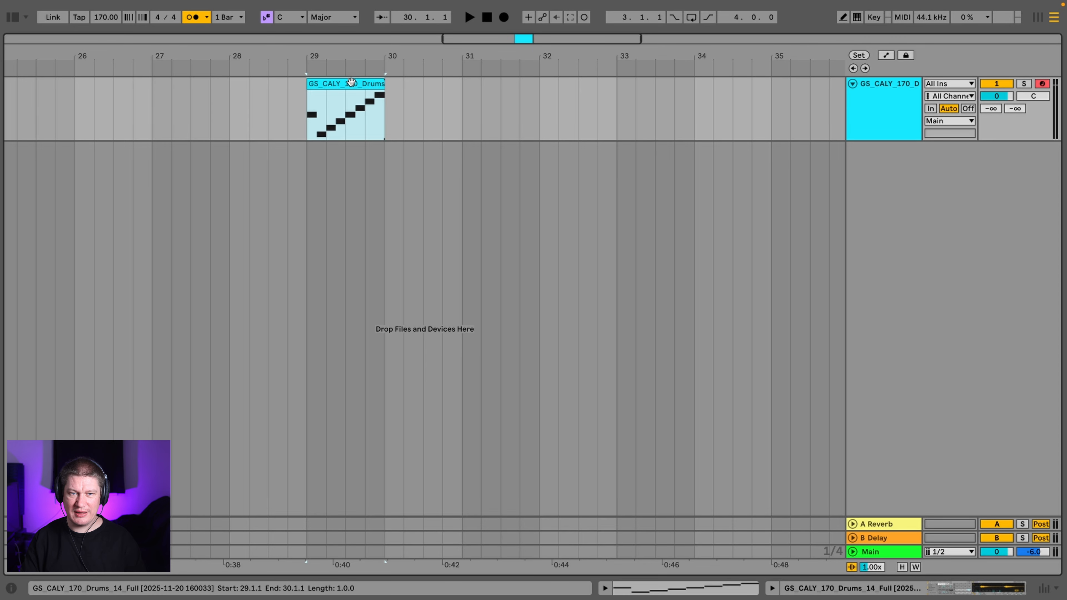
{"action": "key", "text": "Delete"}
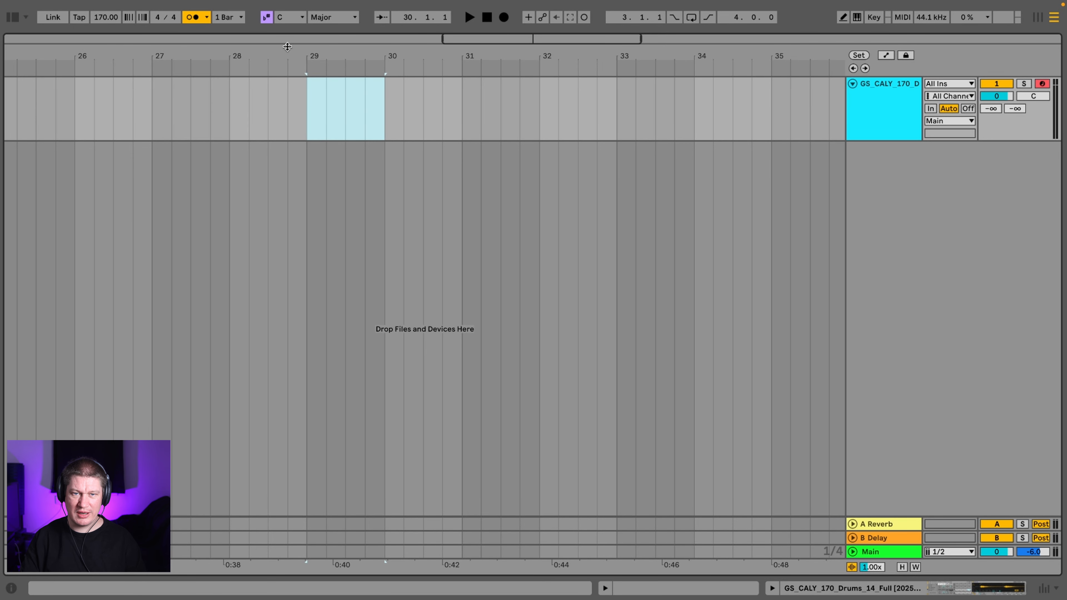
Step: Create an empty four-bar MIDI clip from bar 25 to bar 29 on the sliced drum track
{"action": "left_click_drag", "start_coordinate": [287, 49], "coordinate": [301, 27]}
{"action": "left_click_drag", "start_coordinate": [220, 51], "coordinate": [318, 33]}
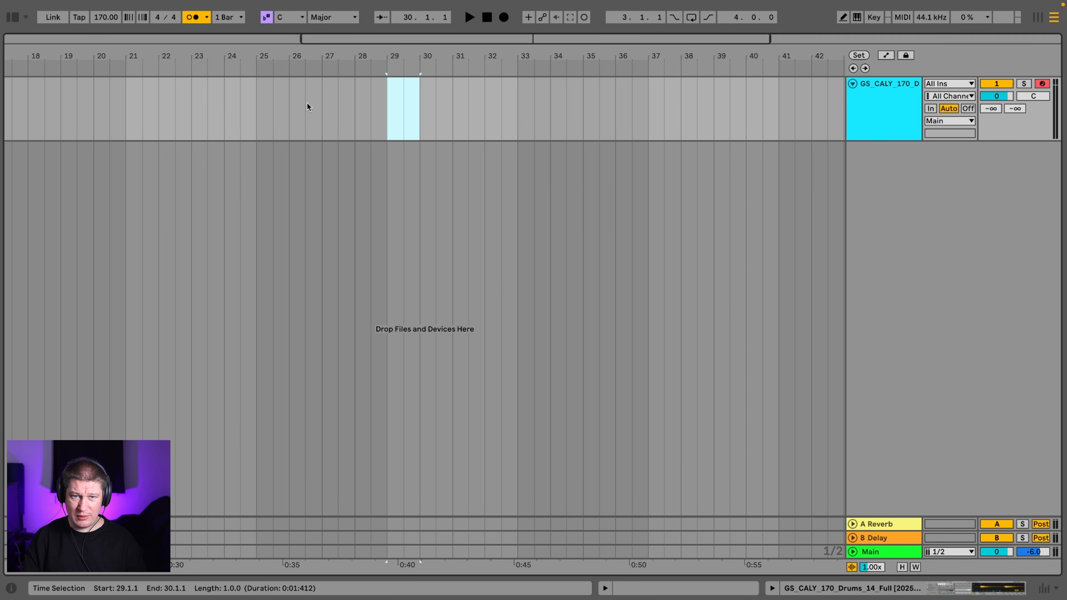
{"action": "left_click_drag", "start_coordinate": [264, 122], "coordinate": [391, 119]}
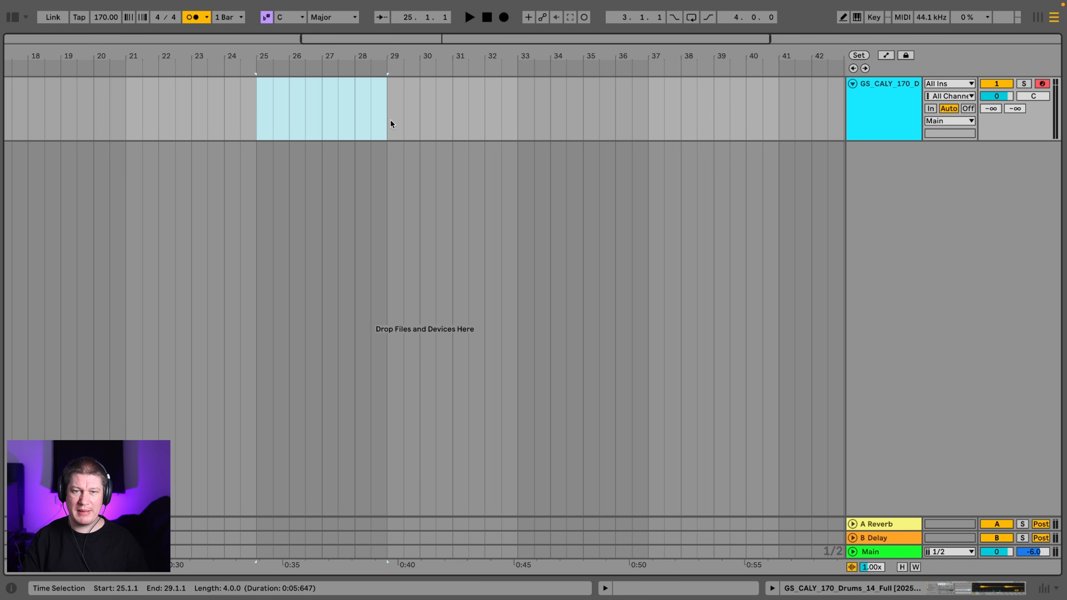
{"action": "key", "text": "ctrl+shift+m"}
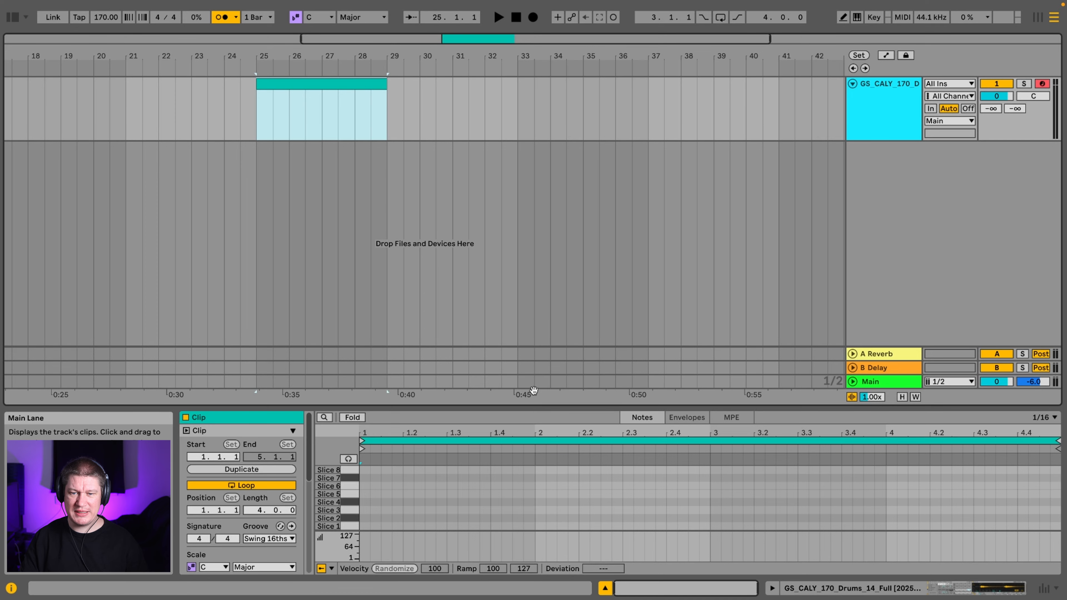
Step: Enlarge the note editor and set its fixed grid to 1/8
{"action": "left_click_drag", "start_coordinate": [534, 406], "coordinate": [540, 193]}
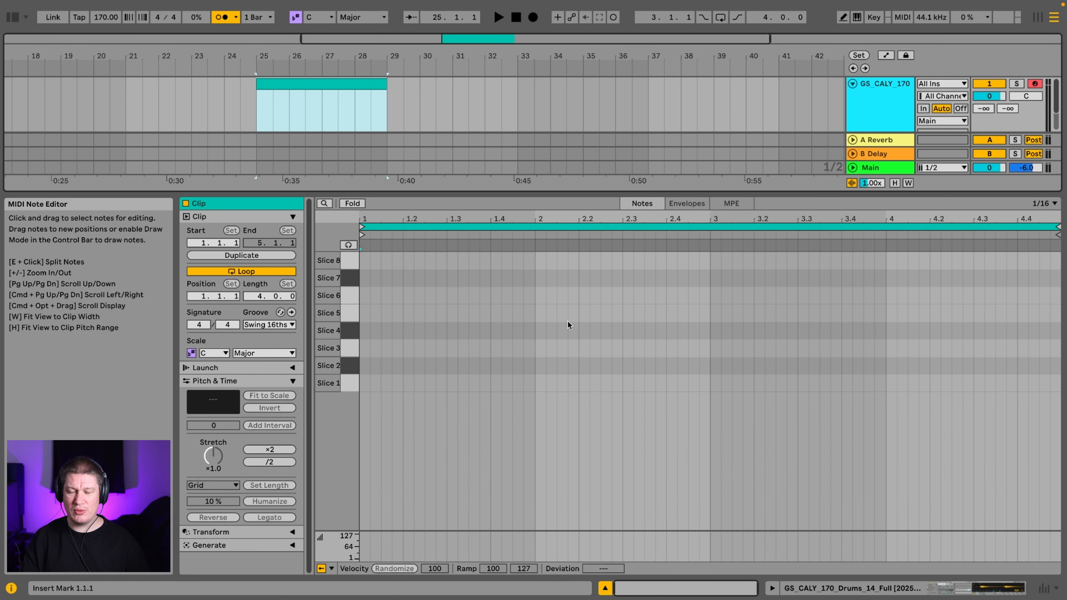
{"action": "right_click", "coordinate": [579, 287]}
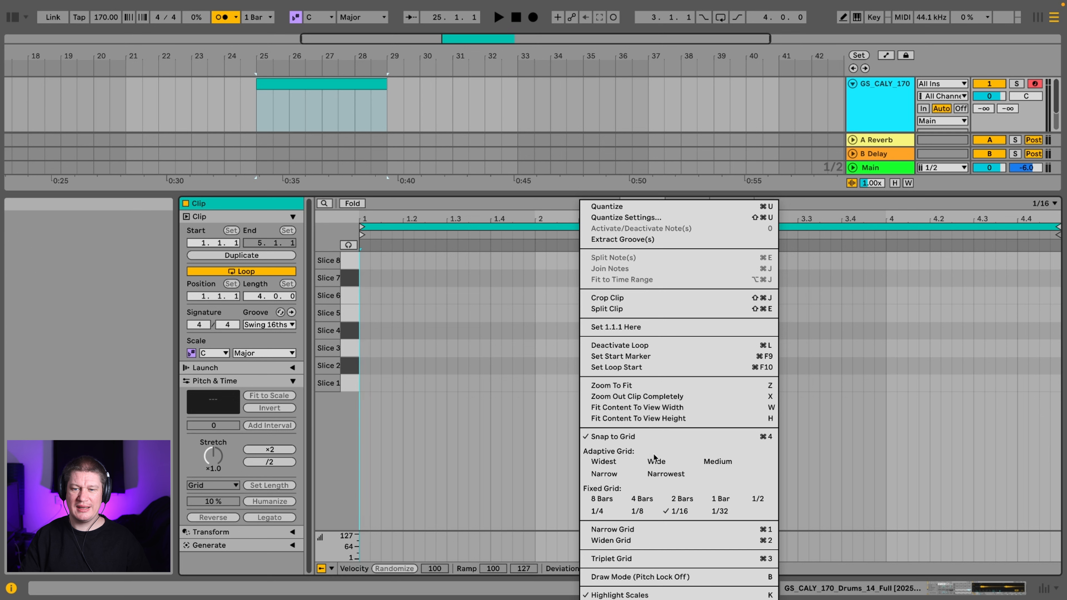
{"action": "left_click", "coordinate": [637, 511]}
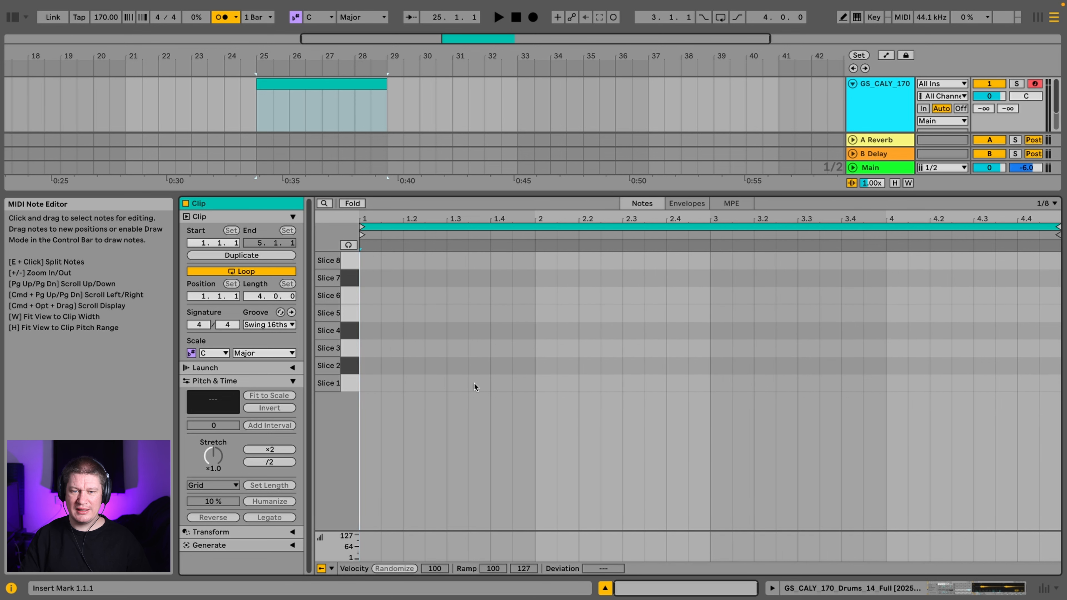
Step: Add a 1/8 Slice 1 note at the clip's start and a duplicate right after it moved to Slice 2
{"action": "double_click", "coordinate": [370, 385]}
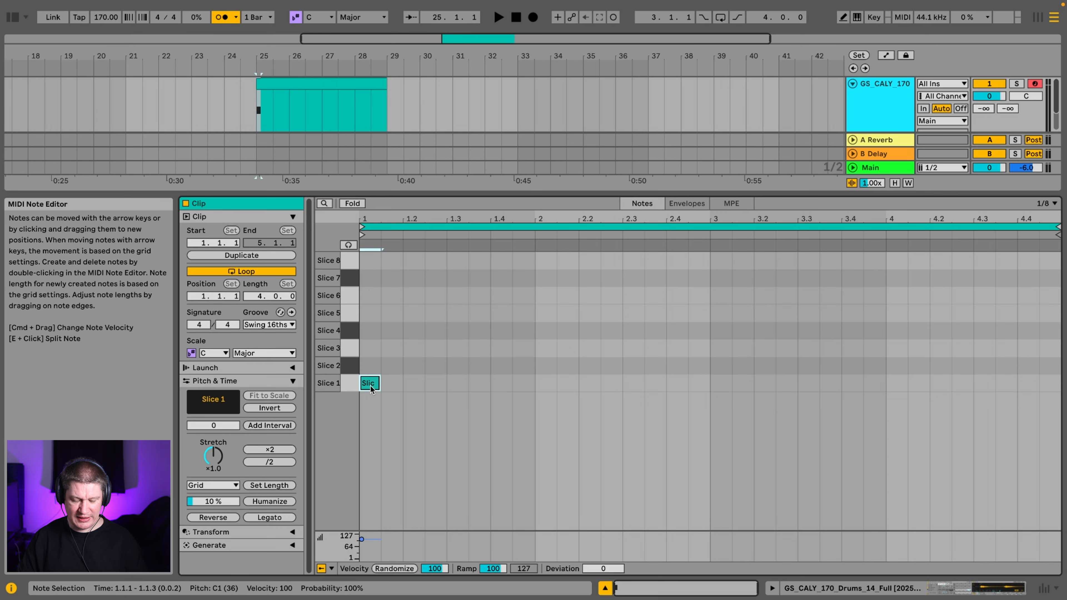
{"action": "key", "text": "super+d"}
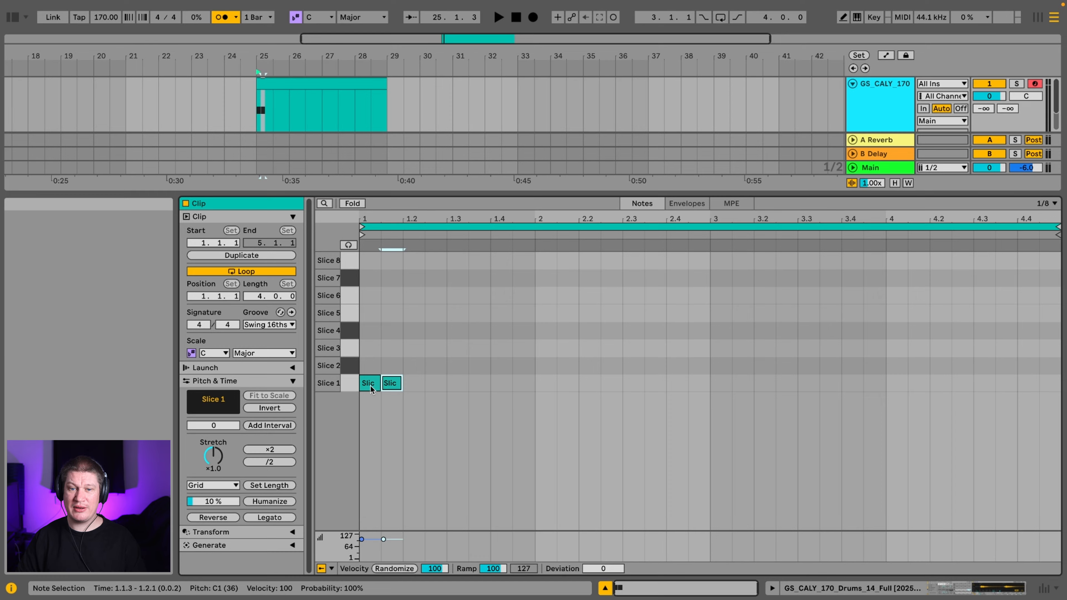
{"action": "key", "text": "Up"}
{"action": "key", "text": "Up"}
{"action": "key", "text": "Down"}
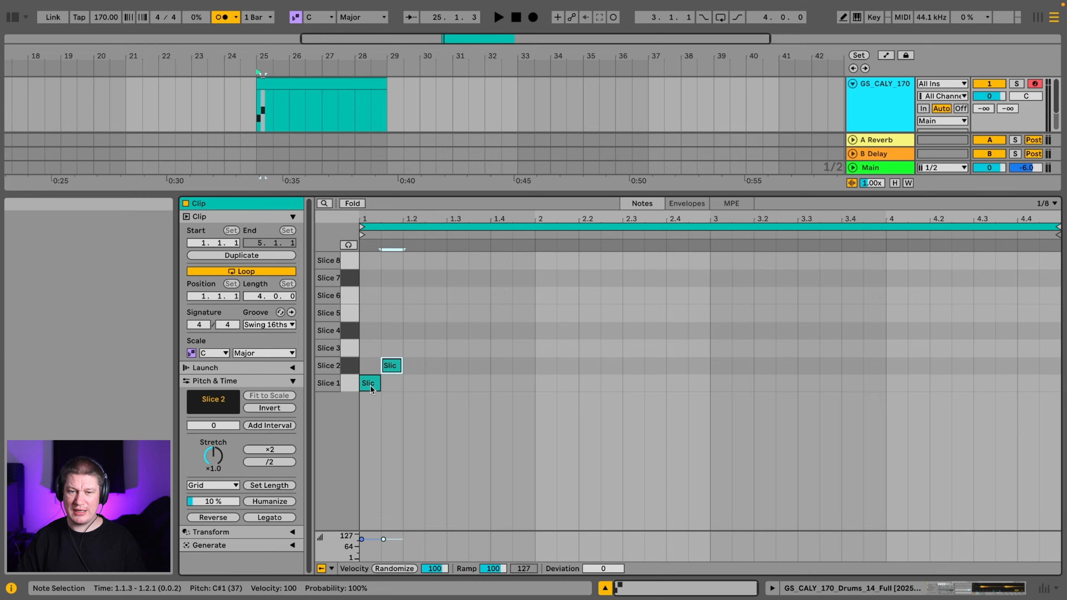
Step: Extend the pattern with duplicated 1/8 notes on Slice 3 at beat 1.2 and Slice 1 at 1.2.3
{"action": "key", "text": "super+d"}
{"action": "key", "text": "Up"}
{"action": "key", "text": "super+d"}
{"action": "key", "text": "Down"}
{"action": "key", "text": "Down"}
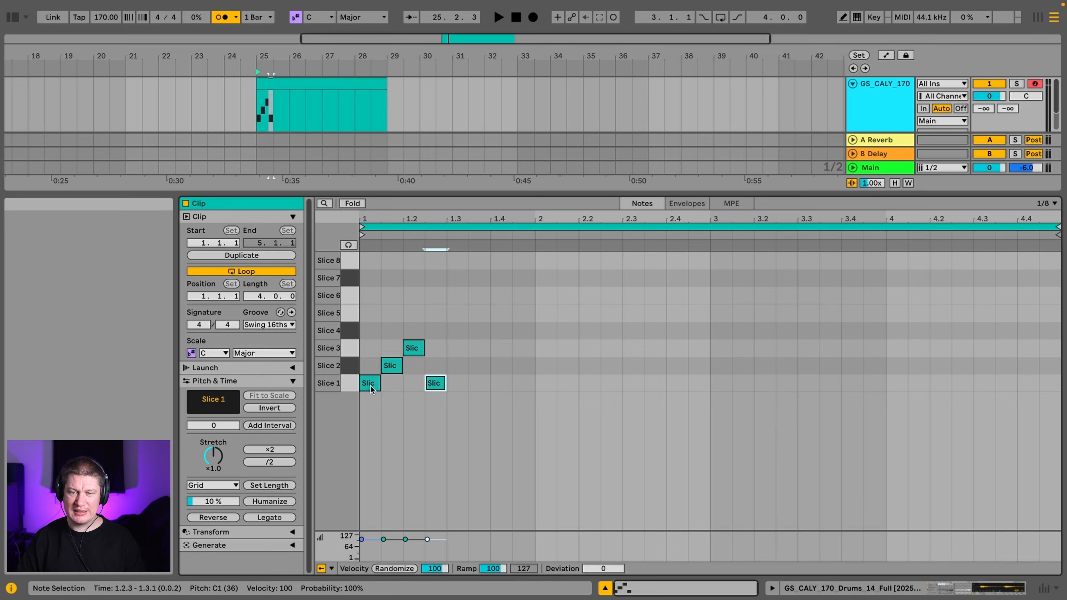
Step: Fill the rest of bar 1 with duplicated 1/8 notes rising through Slices 2, 3, 4 and 5
{"action": "key", "text": "super+d"}
{"action": "key", "text": "Up"}
{"action": "key", "text": "super+d"}
{"action": "key", "text": "Up"}
{"action": "key", "text": "super+d"}
{"action": "key", "text": "Up"}
{"action": "key", "text": "super+d"}
{"action": "key", "text": "Up"}
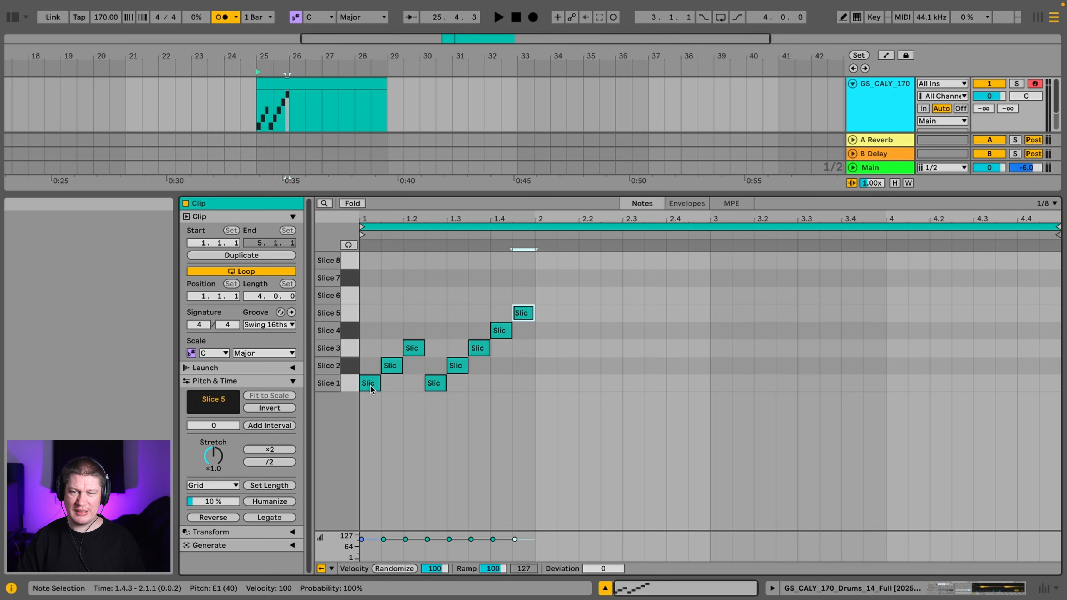
Step: Duplicate the Slice 5 note to the start of bar 2 and play the pattern back
{"action": "key", "text": "super+d"}
{"action": "key", "text": "space"}
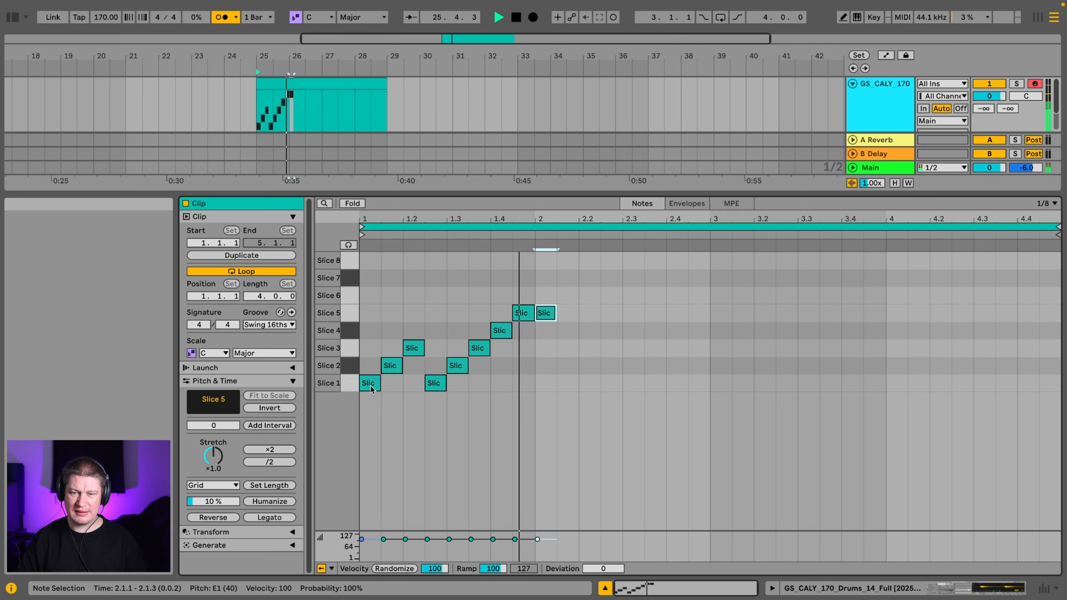
{"action": "key", "text": "space"}
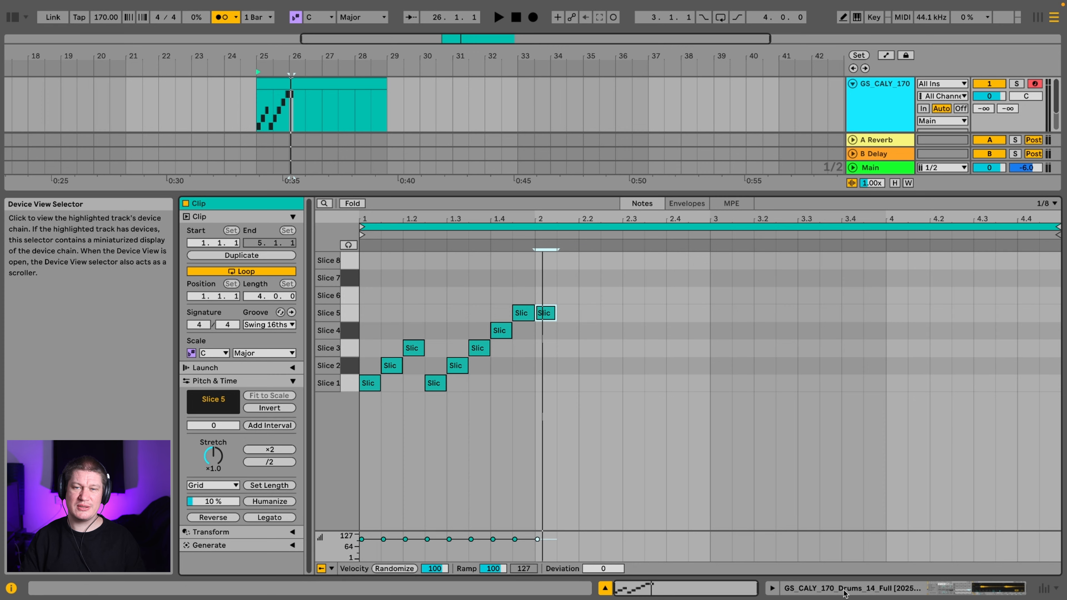
{"action": "key", "text": "space"}
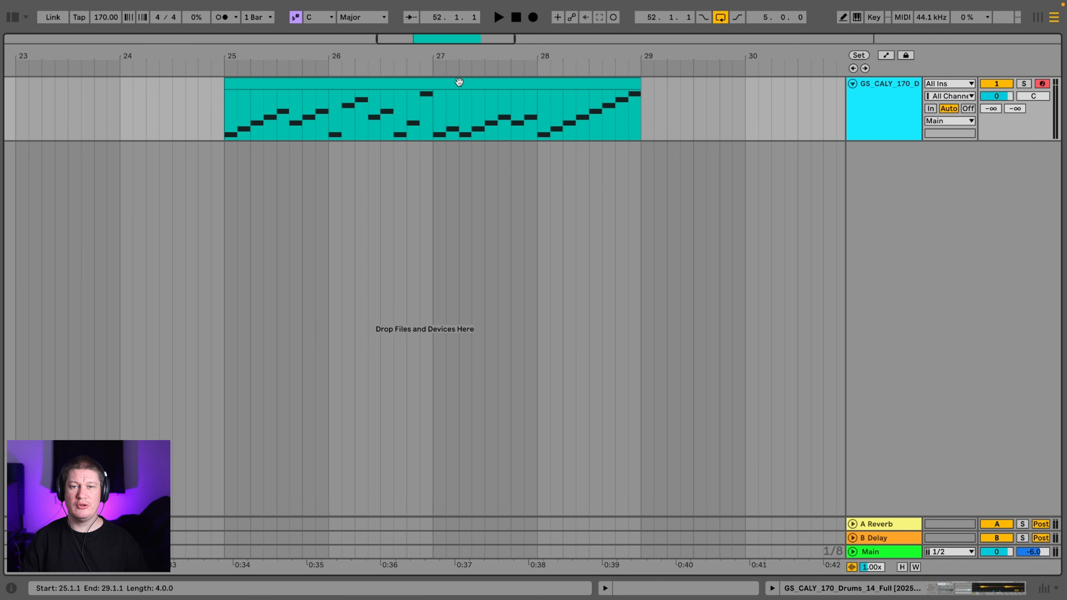
Step: Loop the arrangement over the four-bar clip from bar 25 to 29 and listen to the finished pattern
{"action": "left_click", "coordinate": [459, 82]}
{"action": "key", "text": "ctrl+l"}
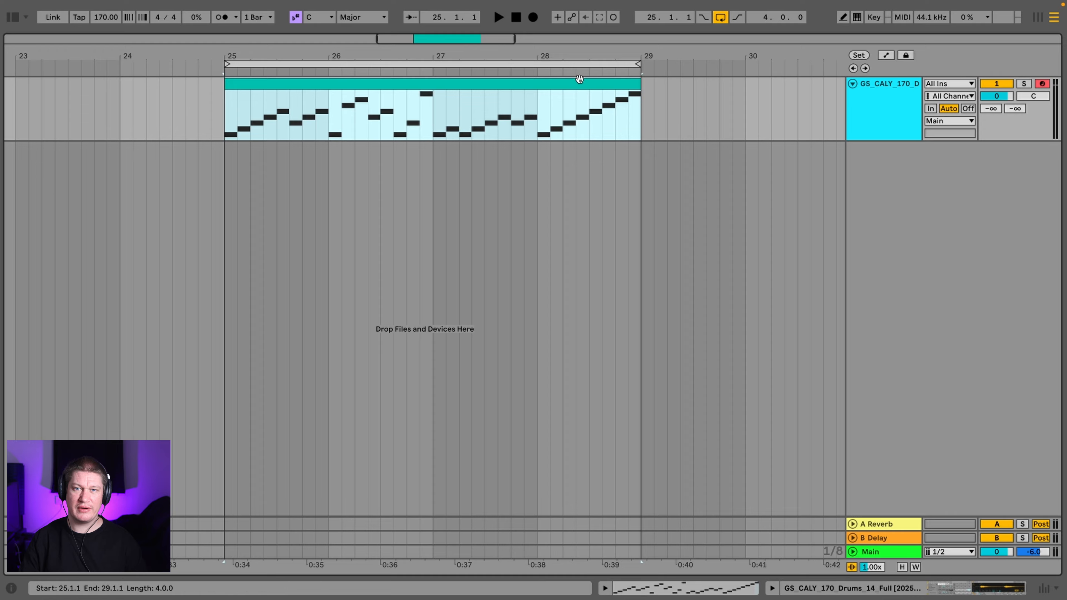
{"action": "key", "text": "space"}
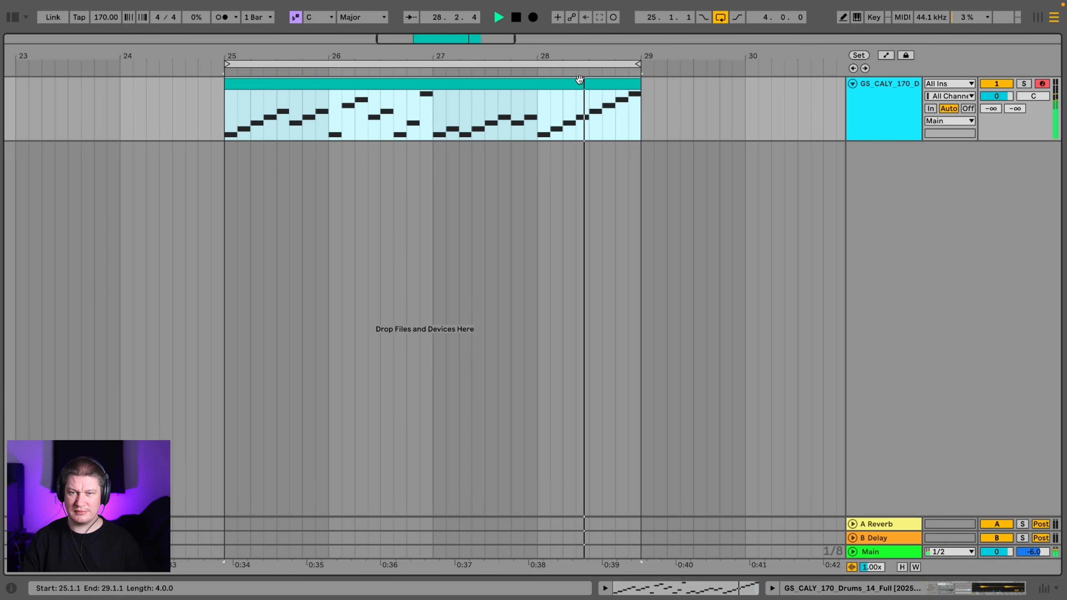
{"action": "key", "text": "space"}
Step: Place GS_CALY_Kick_17.wav on a new track at bar 25 and mute that track
{"action": "left_click", "coordinate": [12, 17]}
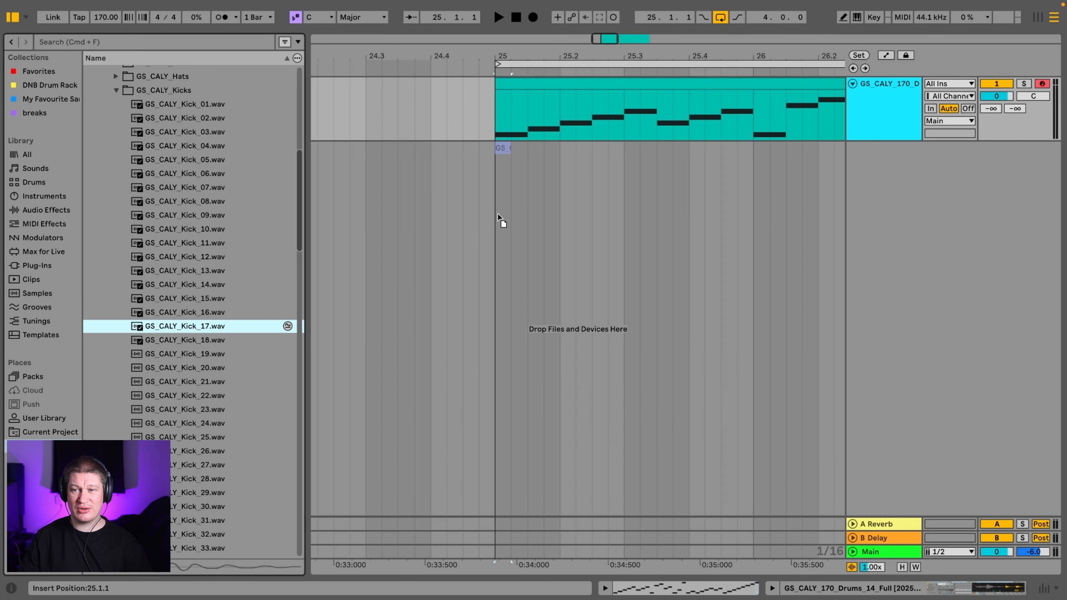
{"action": "left_click_drag", "start_coordinate": [499, 216], "coordinate": [499, 216]}
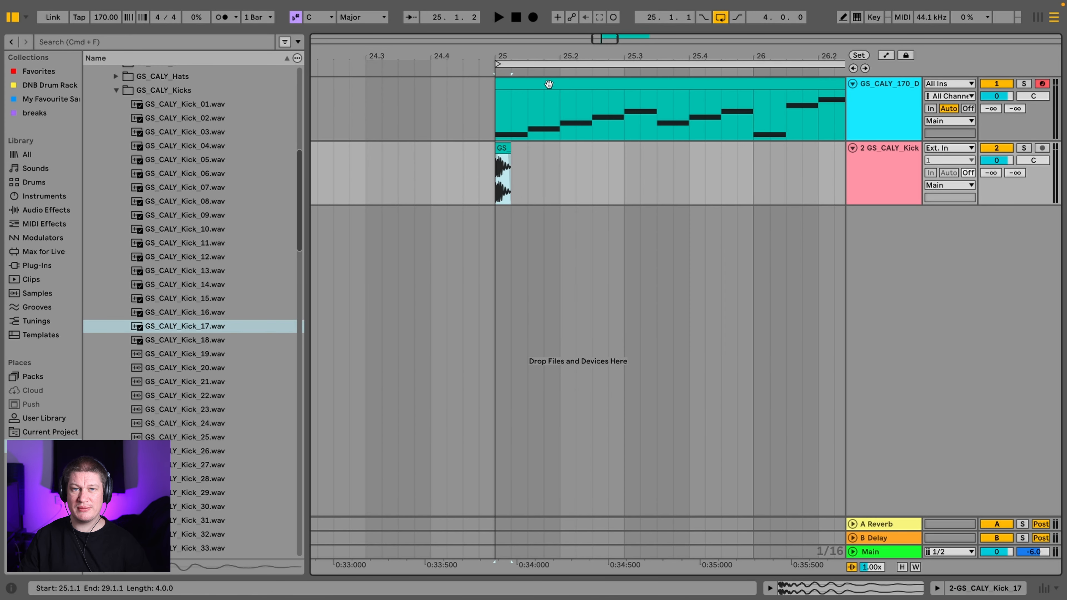
{"action": "left_click", "coordinate": [991, 149]}
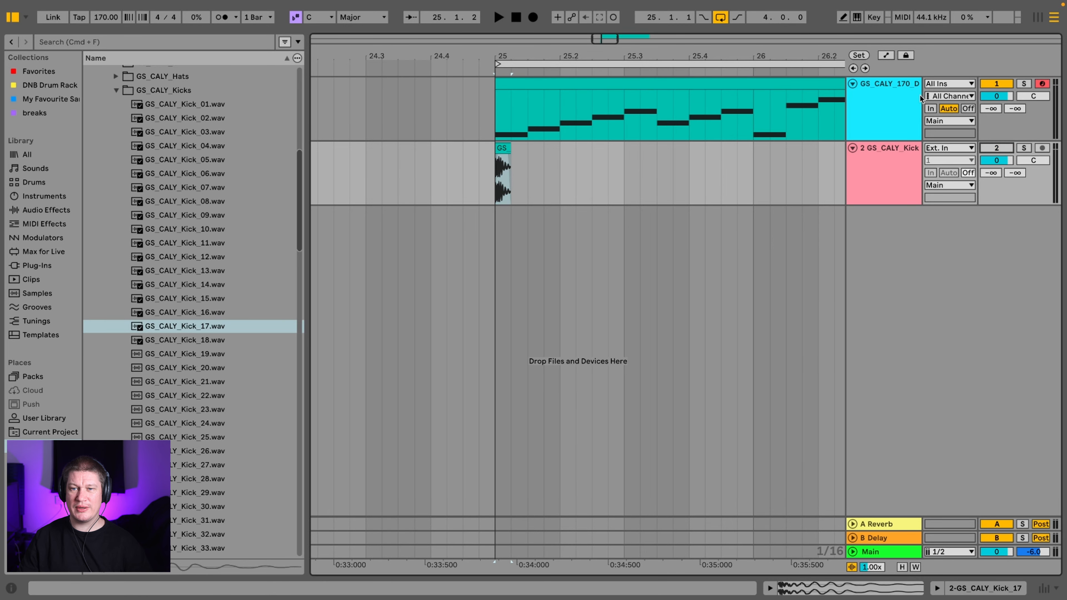
Step: Play the break without the kick, and copy the kick clip to the start of bar 26
{"action": "left_click_drag", "start_coordinate": [727, 51], "coordinate": [584, 42]}
{"action": "left_click", "coordinate": [550, 86]}
{"action": "key", "text": "space"}
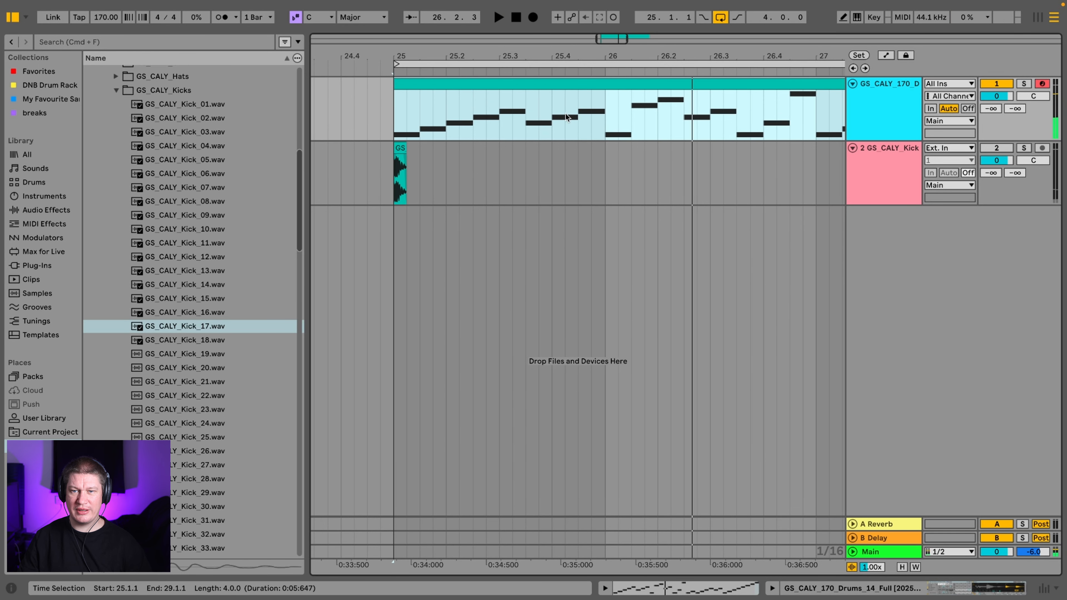
{"action": "left_click", "coordinate": [401, 147]}
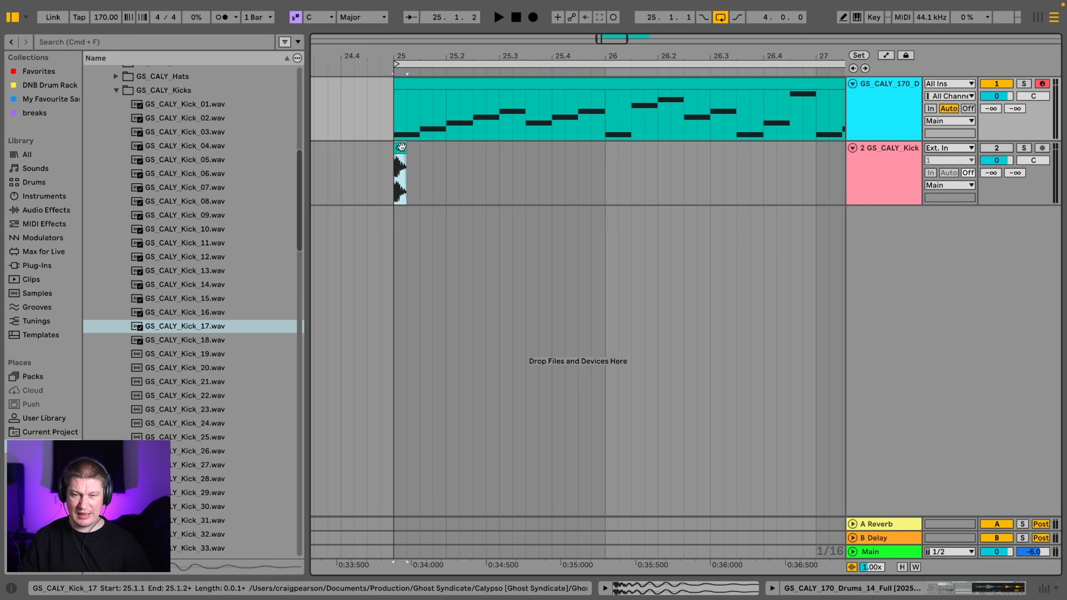
{"action": "left_click_drag", "start_coordinate": [402, 147], "coordinate": [619, 157]}
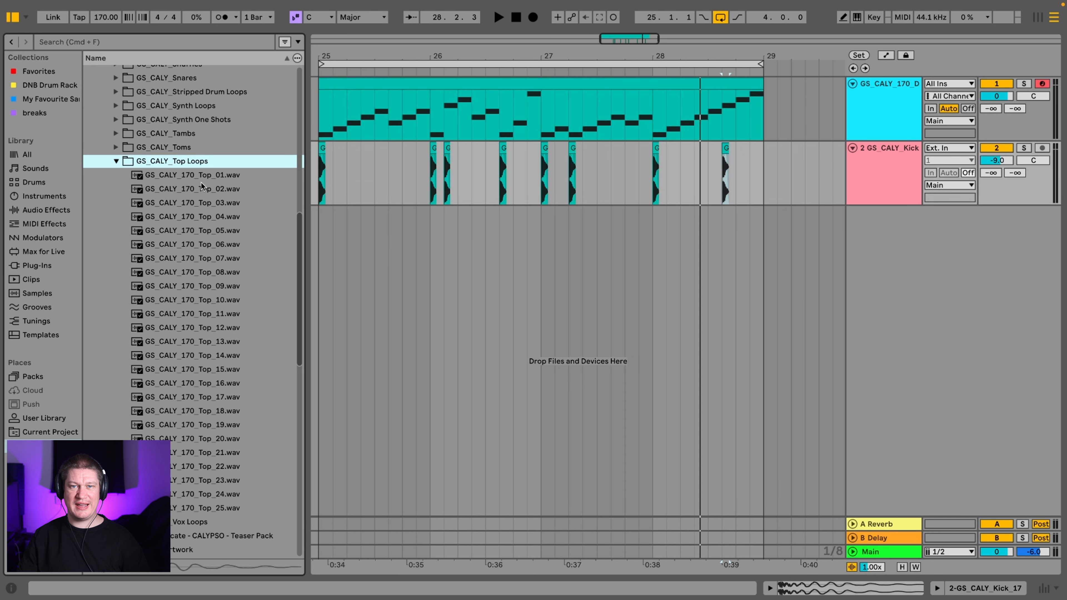
Step: Preview the top loops GS_CALY_170_Top_02.wav and GS_CALY_170_Top_03.wav over the playing drums
{"action": "left_click", "coordinate": [170, 186]}
{"action": "key", "text": "space"}
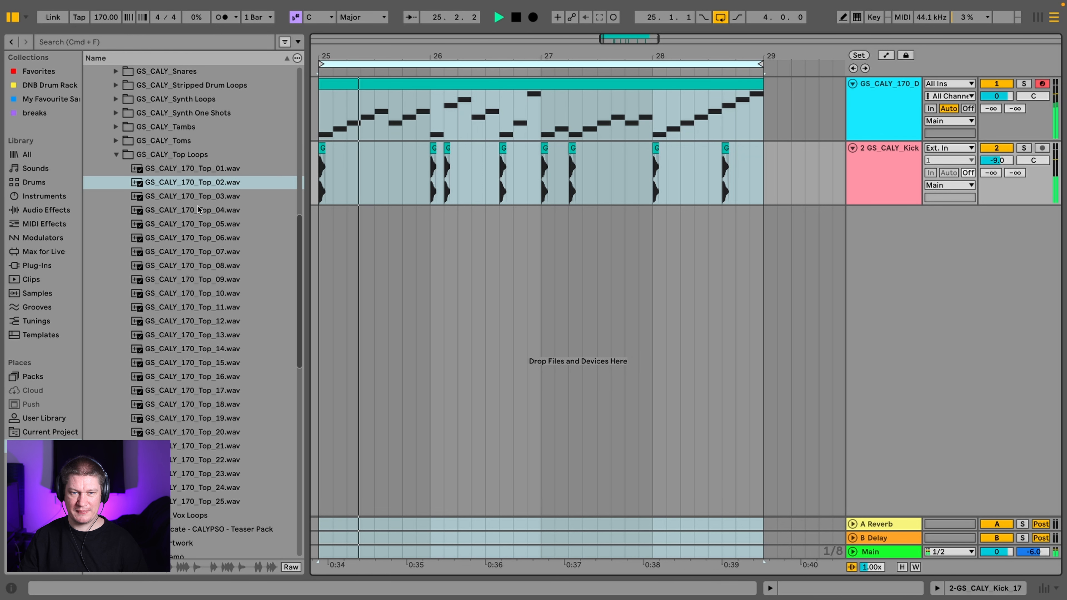
{"action": "left_click", "coordinate": [198, 200]}
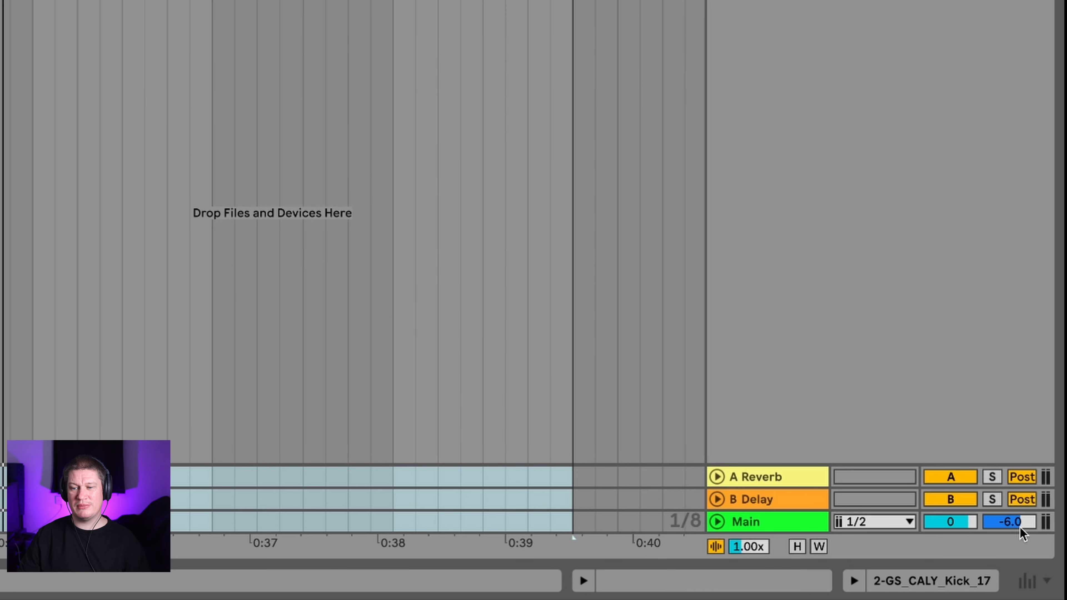
Step: Raise the Main track's cue volume to 0.3 dB so that browser previews are louder
{"action": "left_click_drag", "start_coordinate": [1018, 525], "coordinate": [1018, 523]}
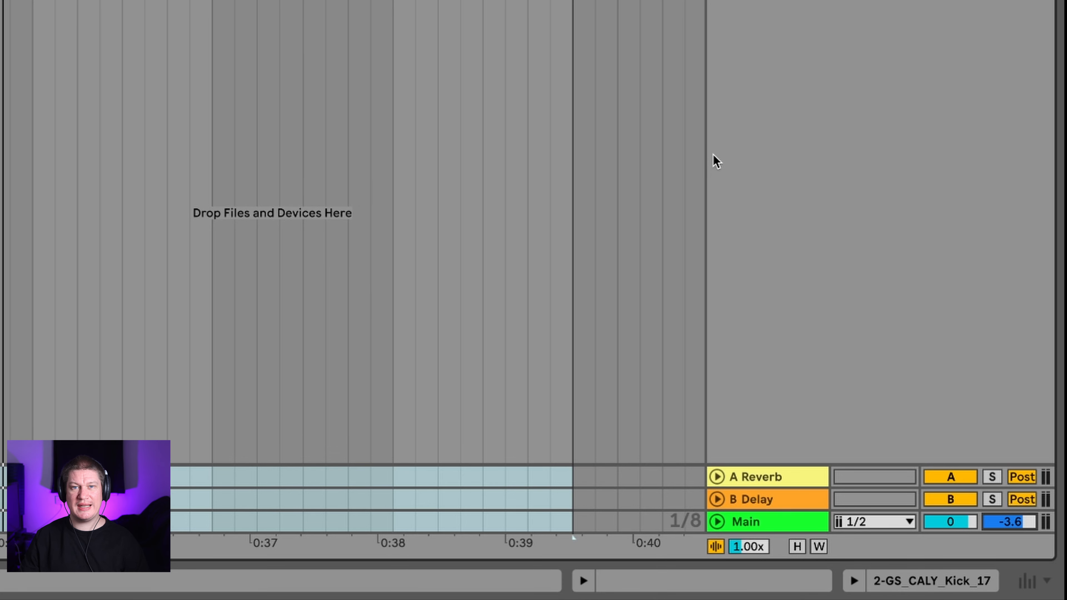
{"action": "key", "text": "Tab"}
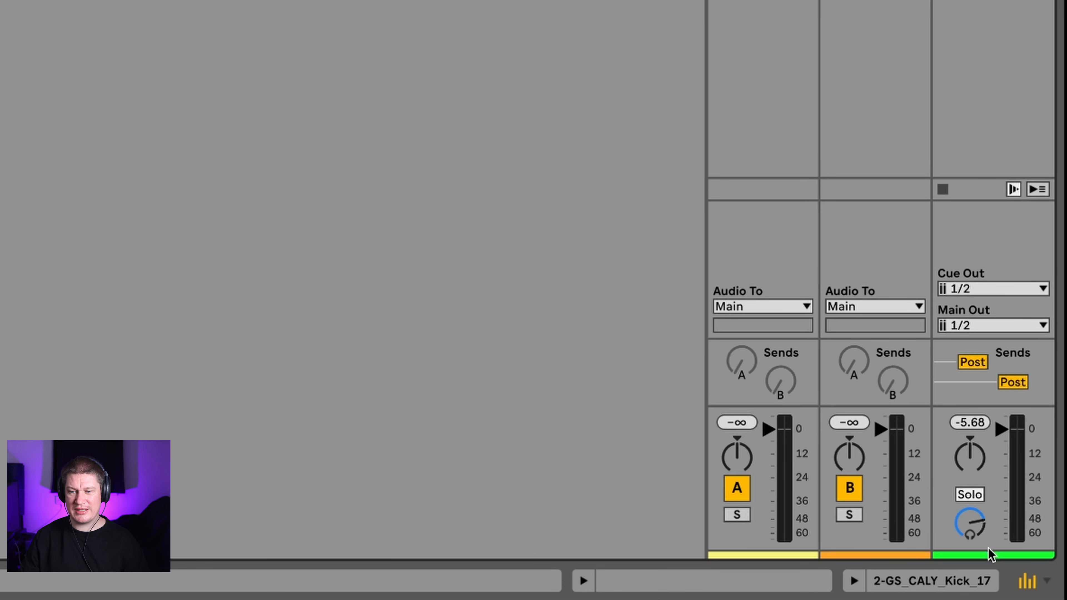
{"action": "left_click", "coordinate": [979, 523]}
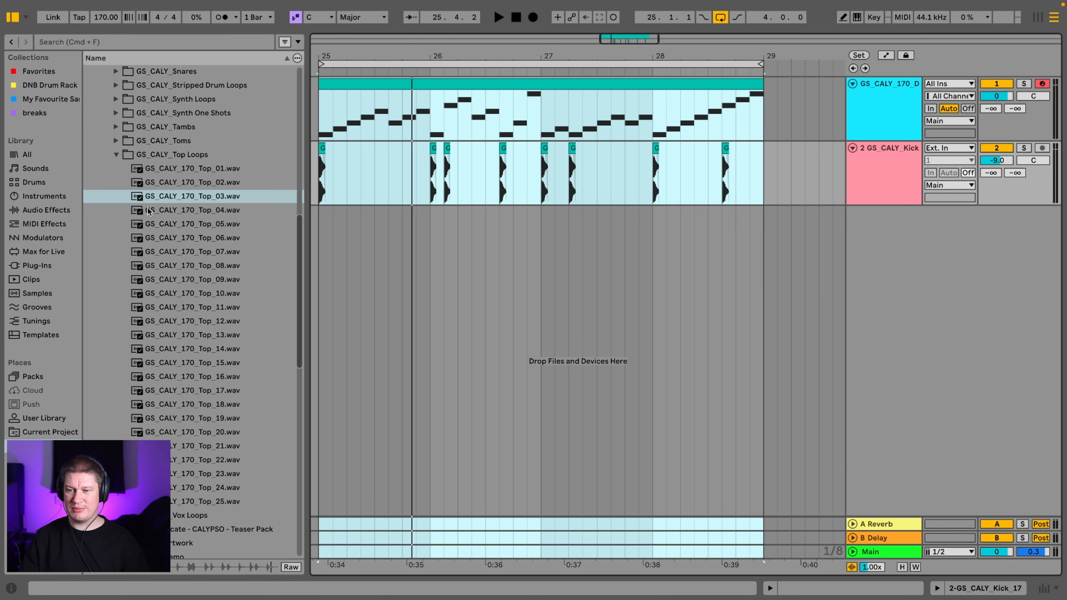
Step: Preview GS_CALY_170_Top_04.wav over the playing drums and place it on a new track at bar 25
{"action": "key", "text": "space"}
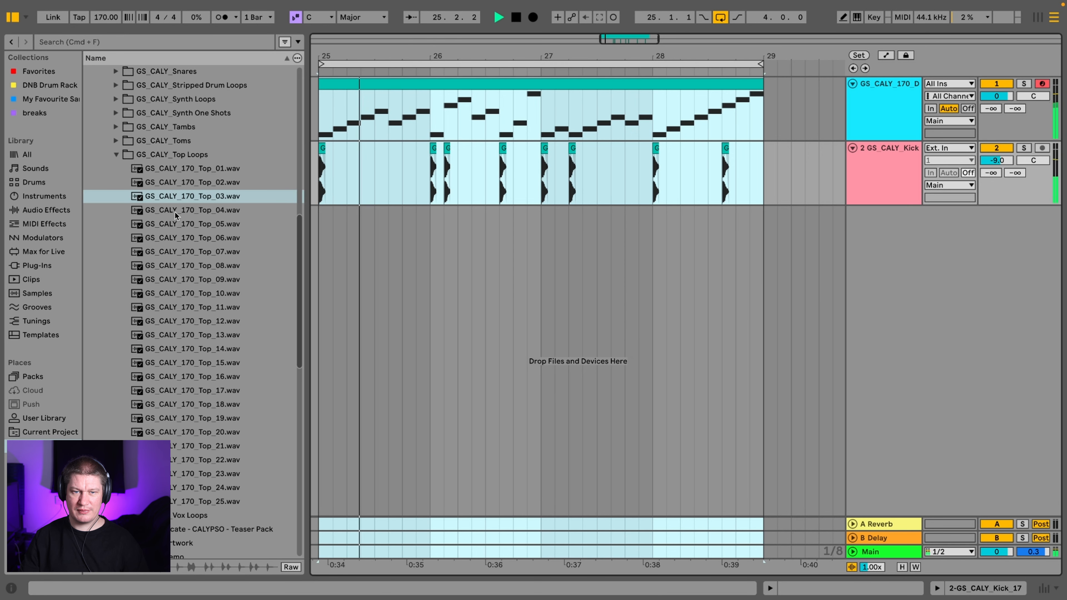
{"action": "left_click", "coordinate": [175, 211]}
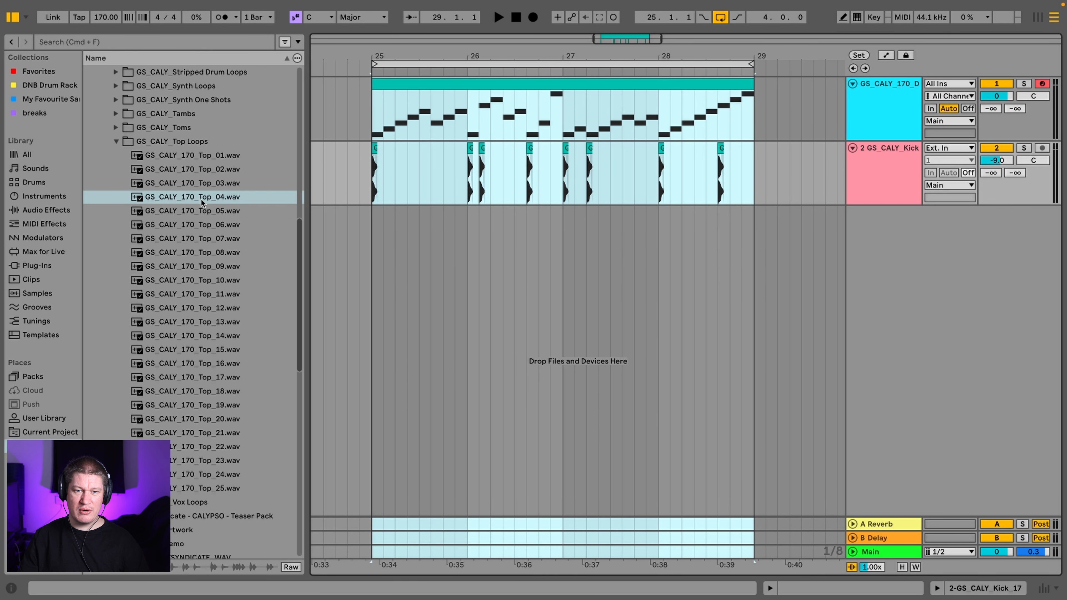
{"action": "left_click_drag", "start_coordinate": [201, 198], "coordinate": [374, 226]}
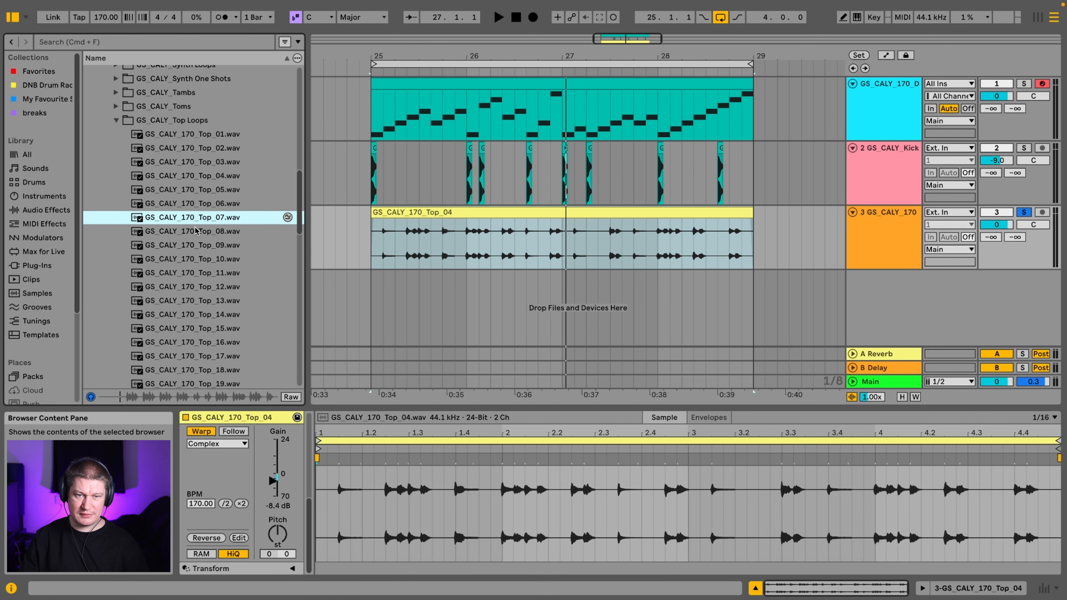
Step: Preview GS_CALY_170_Top_08.wav, place it on a new track at bar 25 and solo that track
{"action": "left_click", "coordinate": [196, 231]}
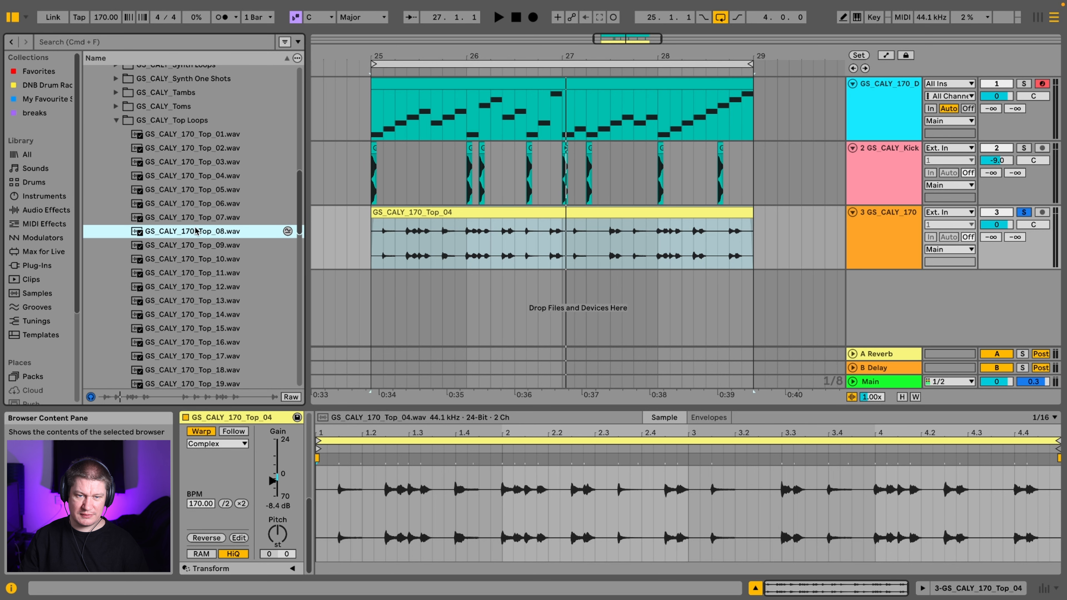
{"action": "left_click_drag", "start_coordinate": [197, 233], "coordinate": [375, 300]}
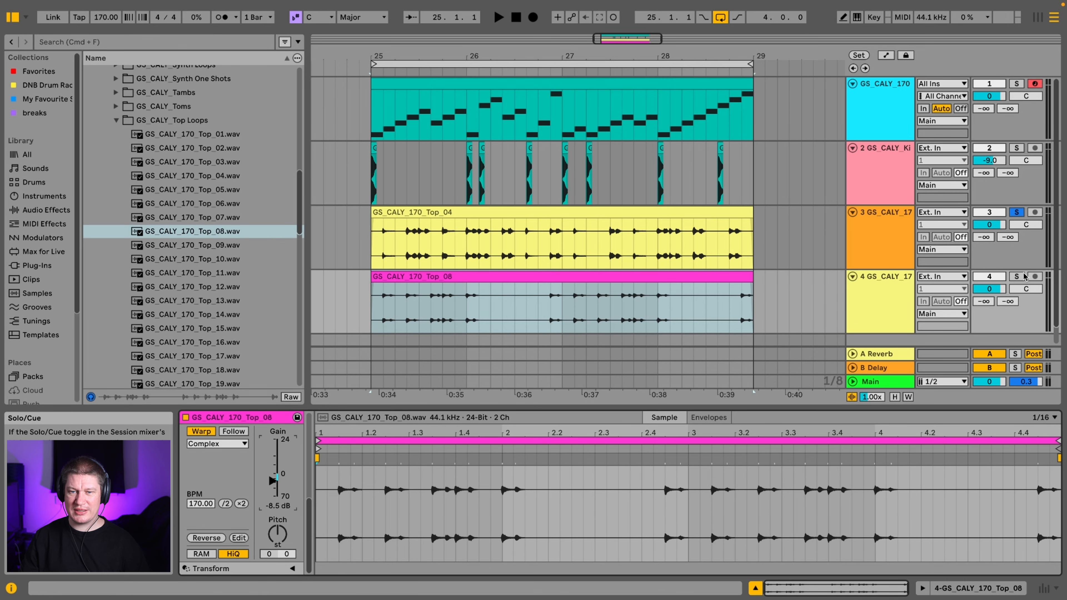
{"action": "left_click", "coordinate": [1017, 277]}
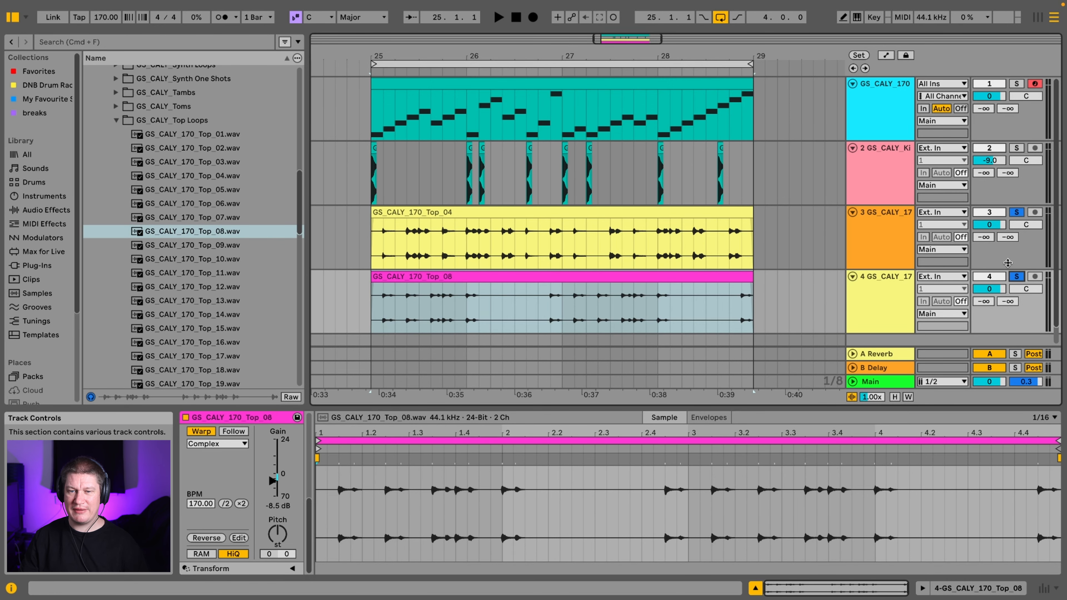
Step: Pan the Top_04 track to 29L and the Top_08 track a similar amount right, and play the two soloed loops
{"action": "key", "text": "Tab"}
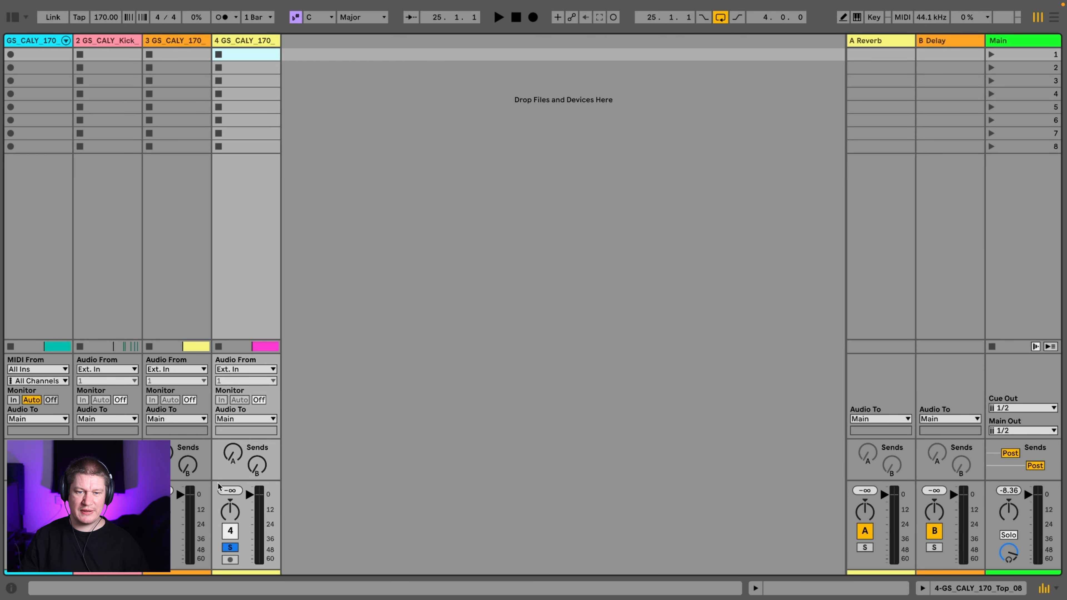
{"action": "left_click_drag", "start_coordinate": [217, 480], "coordinate": [218, 467]}
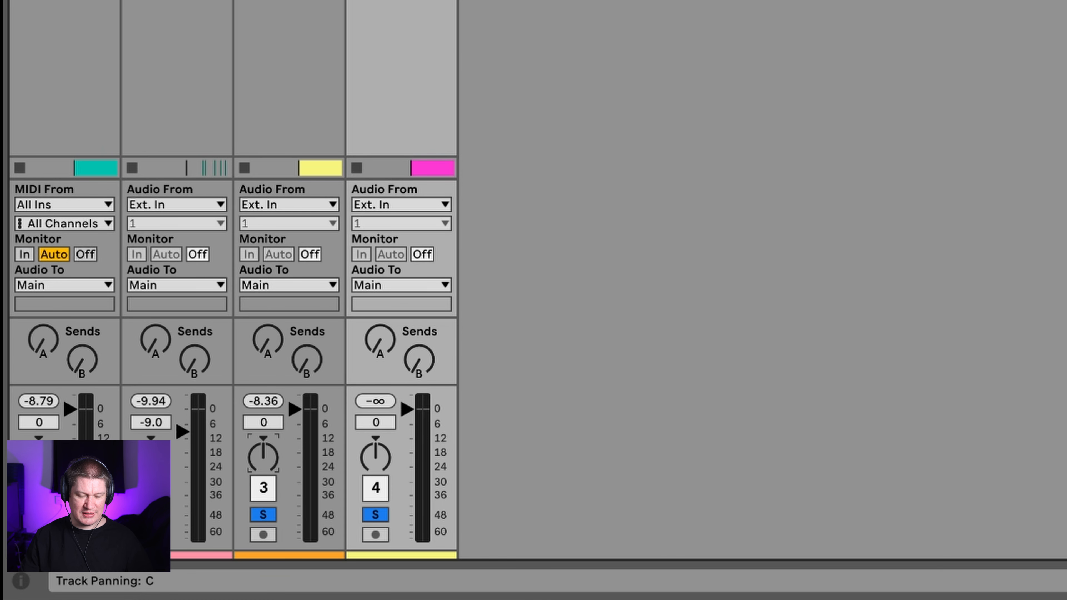
{"action": "left_click_drag", "start_coordinate": [263, 456], "coordinate": [263, 468]}
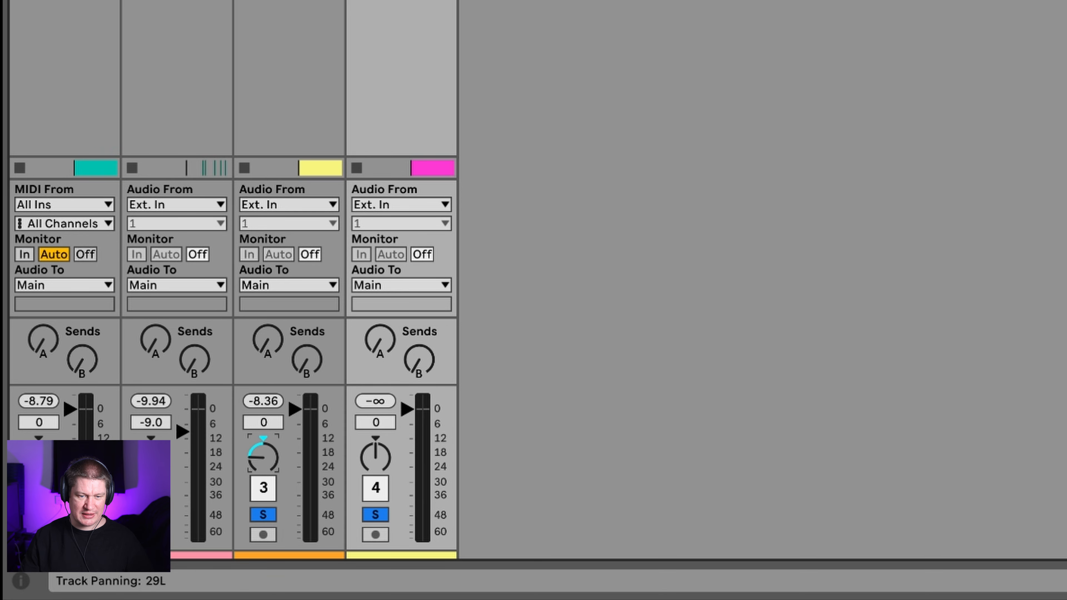
{"action": "left_click_drag", "start_coordinate": [263, 468], "coordinate": [263, 466]}
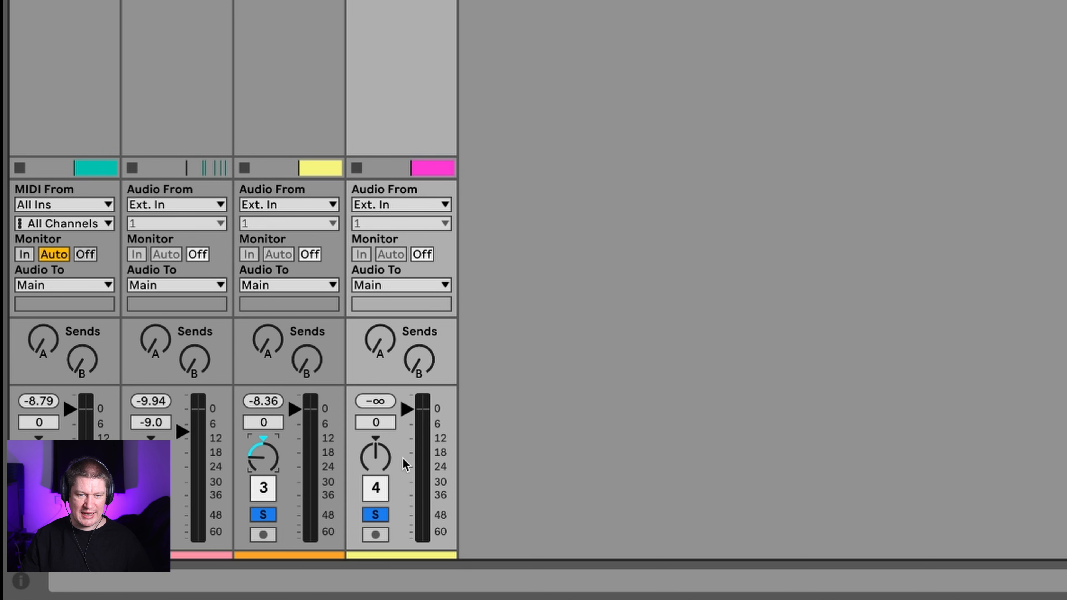
{"action": "left_click_drag", "start_coordinate": [375, 458], "coordinate": [376, 446]}
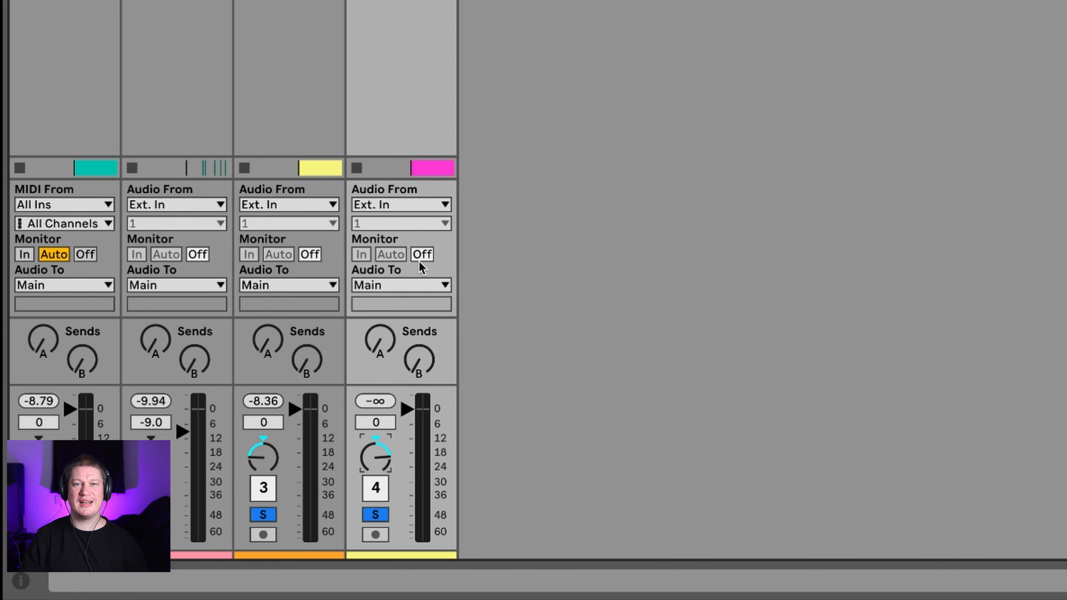
{"action": "key", "text": "space"}
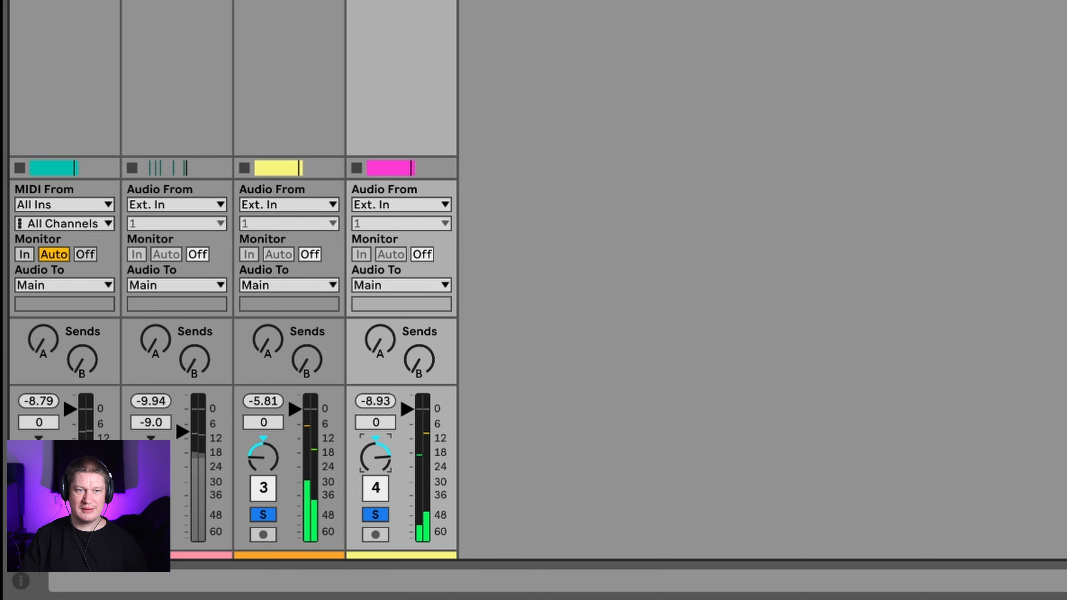
{"action": "key", "text": "space"}
Step: Add EQ Eight to the Top_04 track with band 3 as a low cut at 1.00 kHz, and listen to it
{"action": "key", "text": "ctrl+alt+b"}
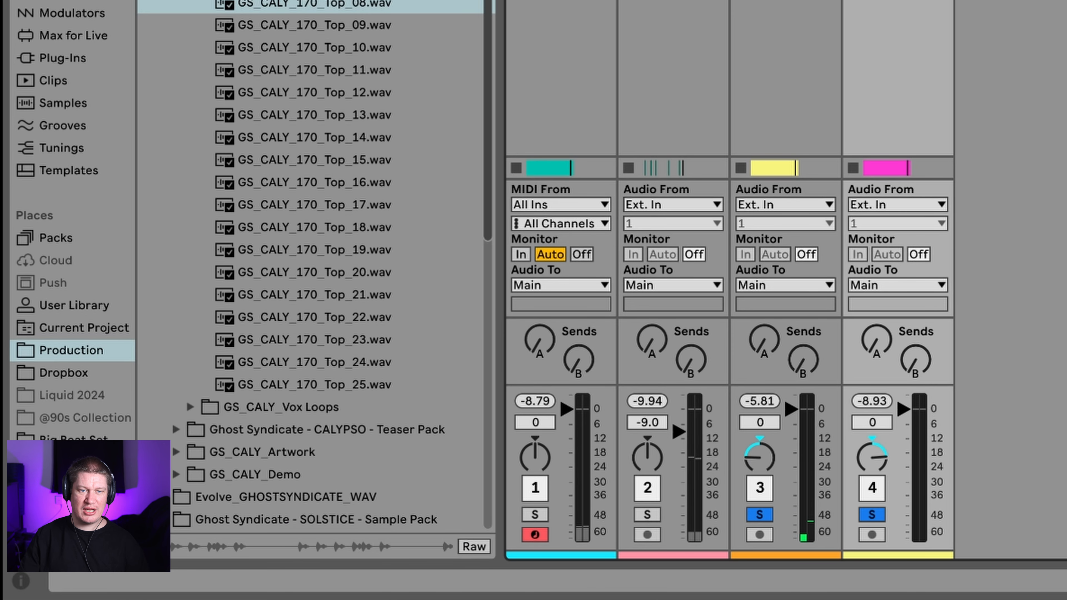
{"action": "left_click_drag", "start_coordinate": [206, 126], "coordinate": [786, 134]}
{"action": "left_click", "coordinate": [500, 529]}
{"action": "left_click", "coordinate": [494, 411]}
{"action": "key", "text": "space"}
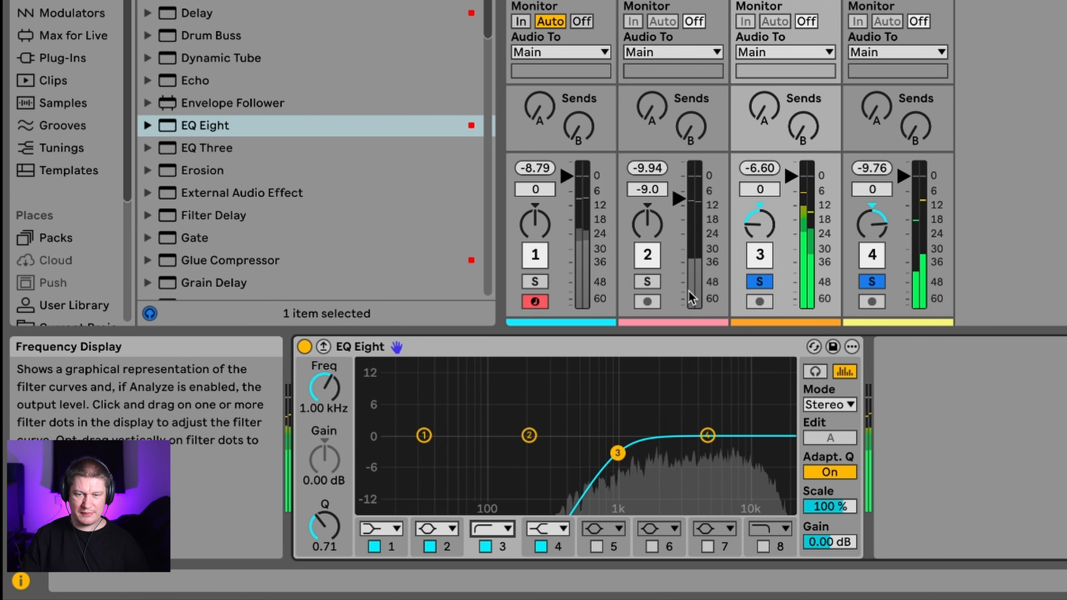
{"action": "key", "text": "space"}
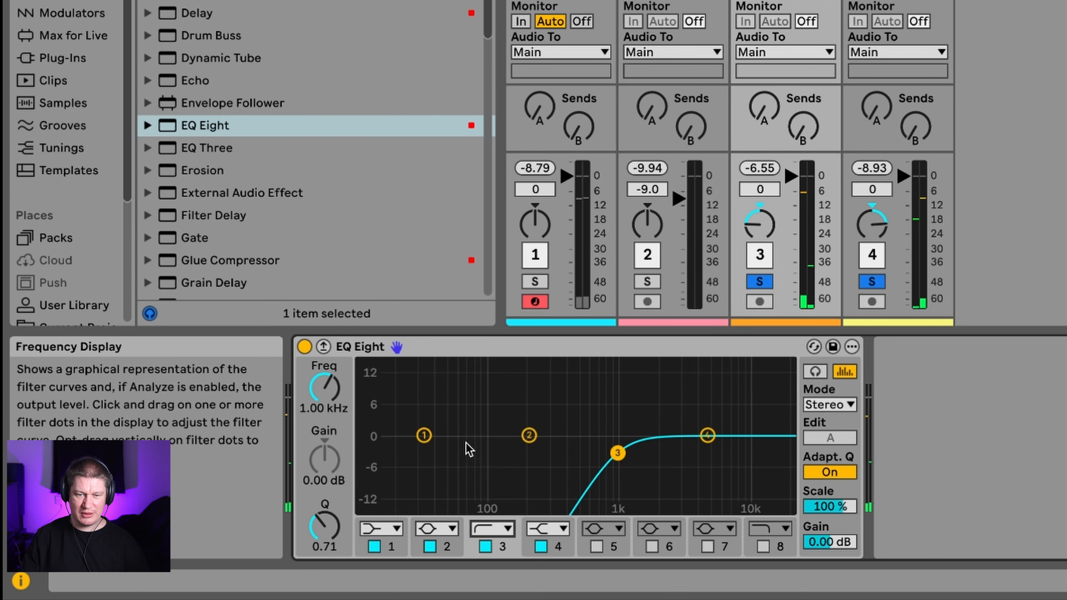
Step: Copy the EQ Eight from the Top_04 track onto the Top_08 track and play the two filtered loops
{"action": "left_click", "coordinate": [618, 348]}
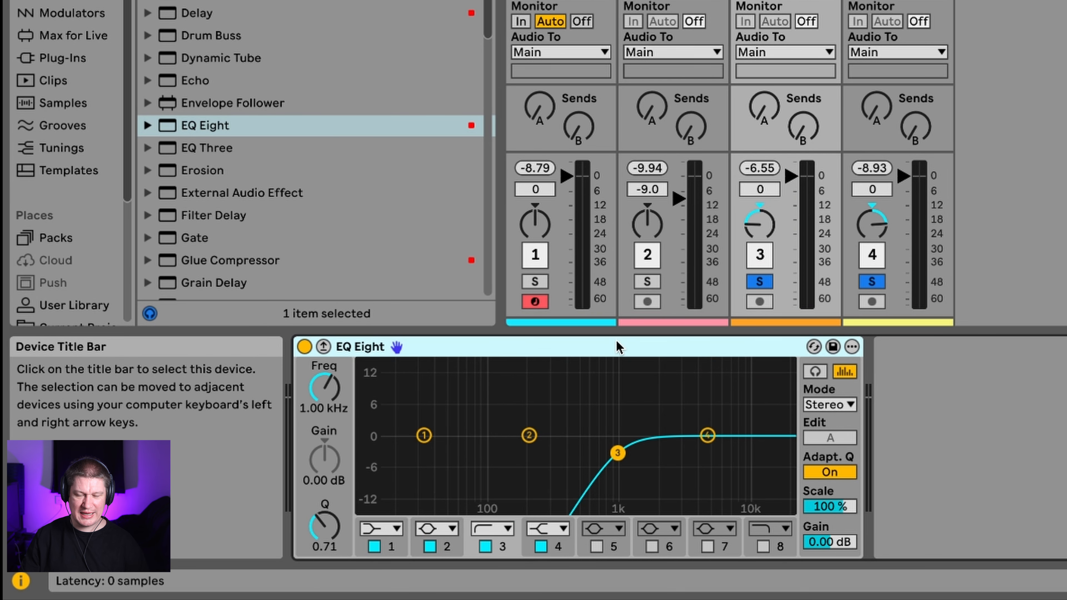
{"action": "key", "text": "super+c"}
{"action": "left_click", "coordinate": [553, 42]}
{"action": "key", "text": "super+v"}
{"action": "left_click", "coordinate": [478, 42]}
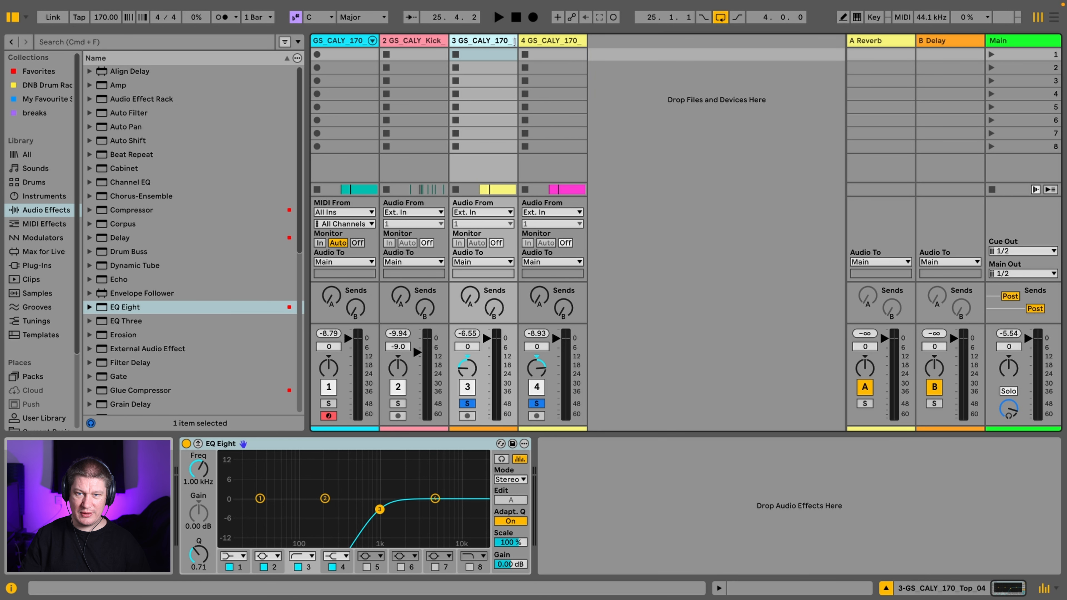
{"action": "left_click", "coordinate": [543, 41]}
{"action": "left_click", "coordinate": [495, 42]}
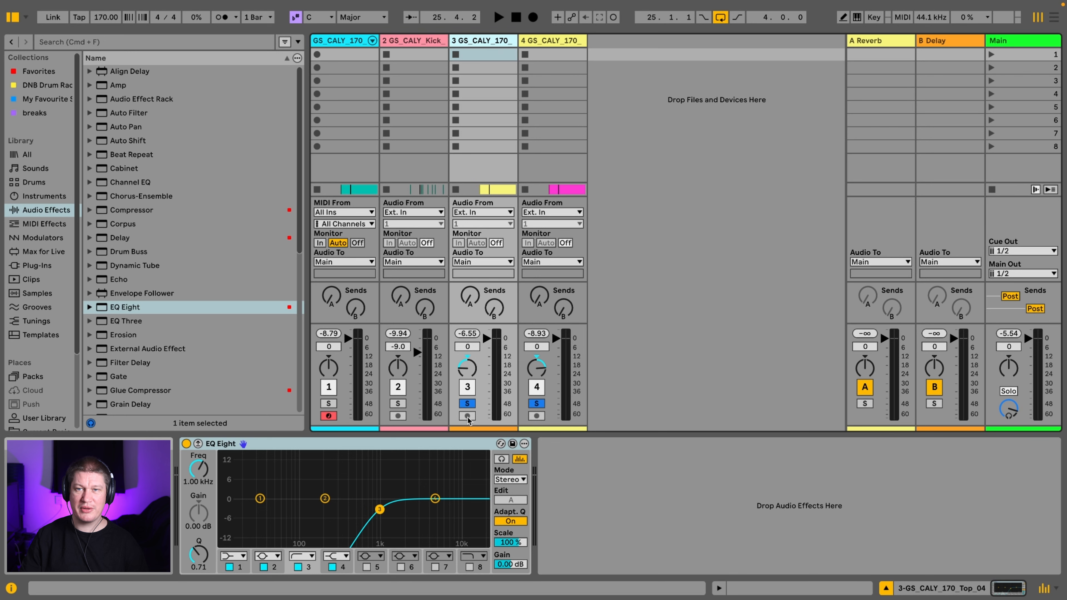
{"action": "key", "text": "space"}
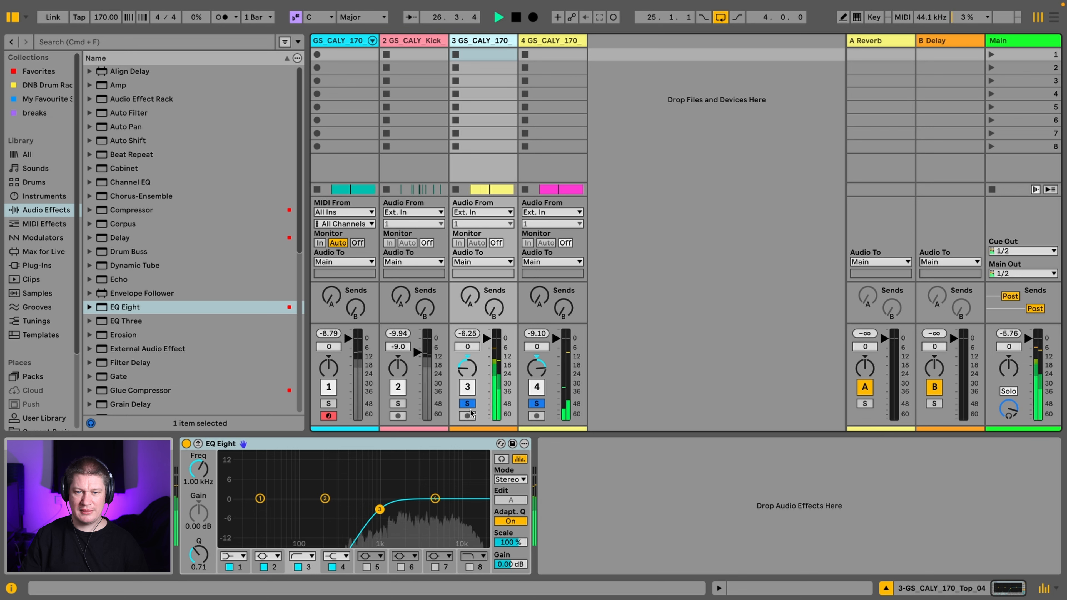
Step: Unsolo the two top loops, listen to the full mix, and lower Top_04 to -6.0 dB and Top_08 to -4.7 dB
{"action": "key", "text": "space"}
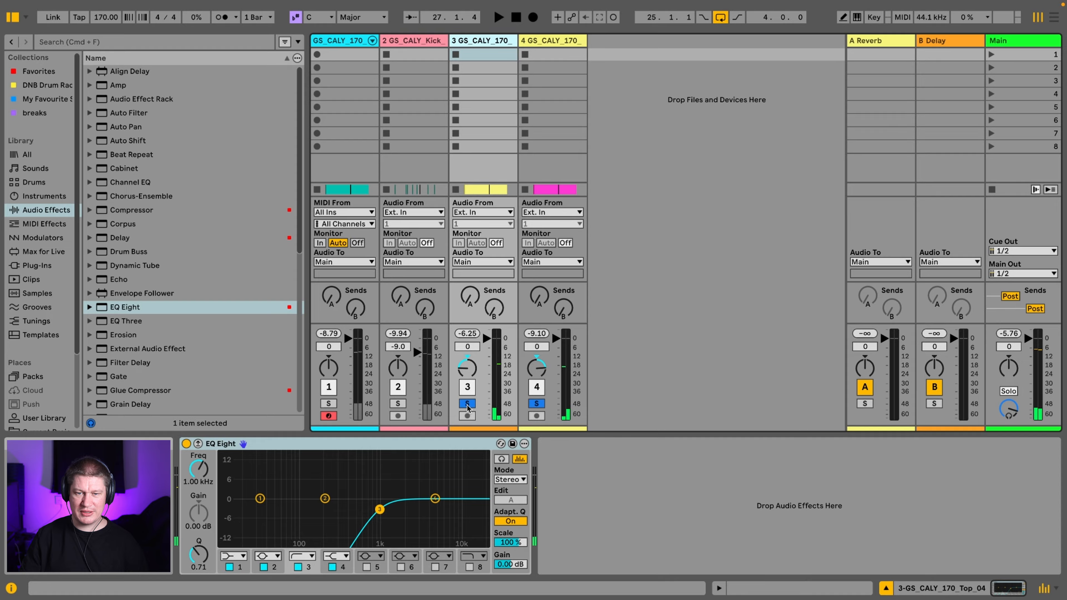
{"action": "left_click", "coordinate": [468, 404]}
{"action": "key", "text": "space"}
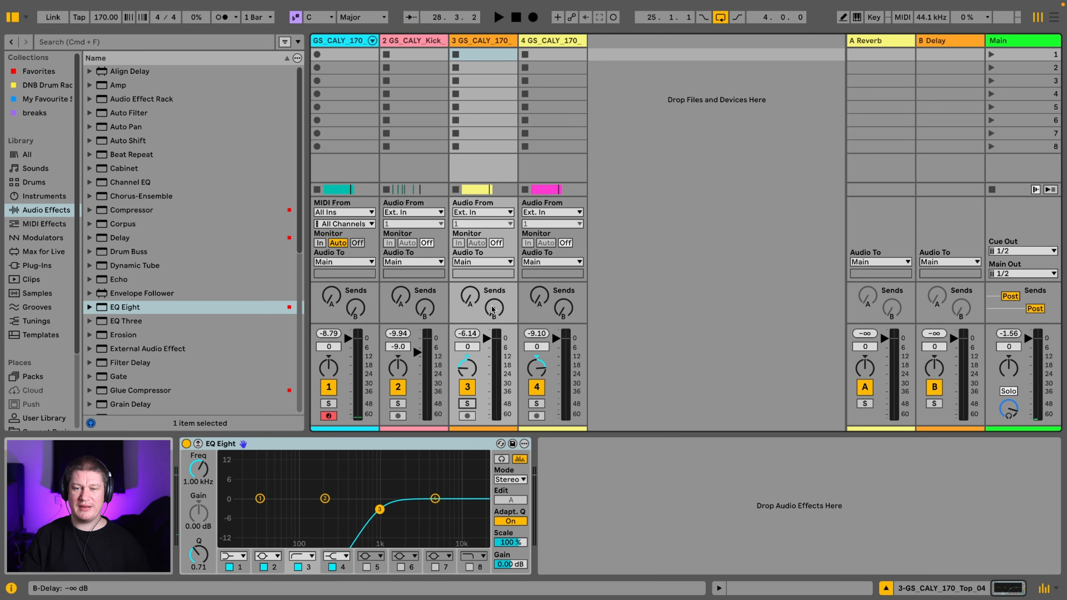
{"action": "left_click_drag", "start_coordinate": [487, 338], "coordinate": [486, 347]}
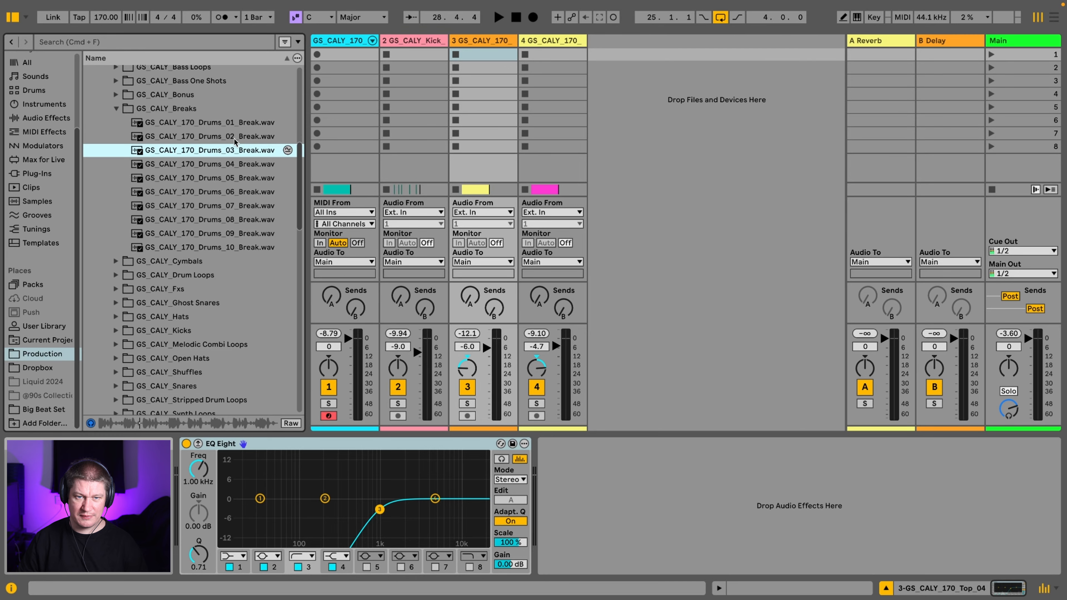
Step: Preview the break loops, place GS_CALY_170_Drums_05_Break.wav on a new track at bar 25, and lower its clip gain to -18.1 dB
{"action": "key", "text": "Down"}
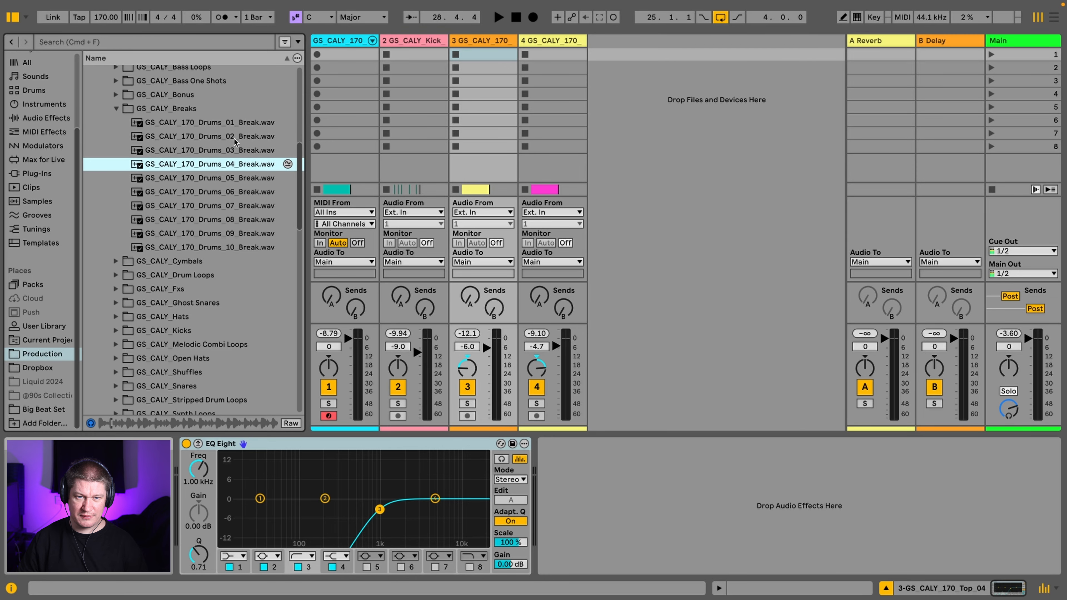
{"action": "key", "text": "Down"}
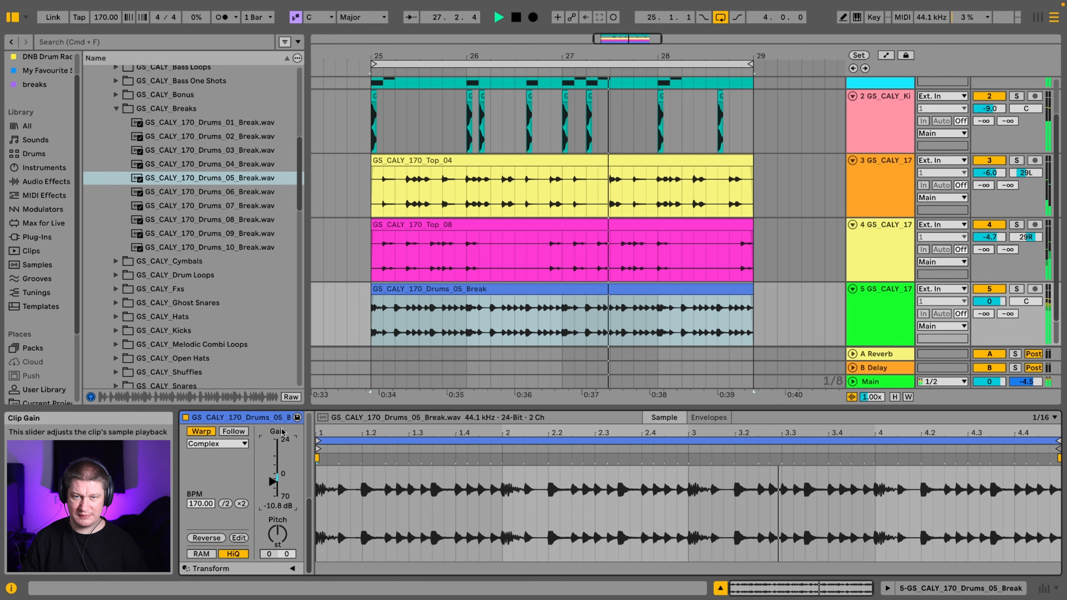
{"action": "key", "text": "Tab"}
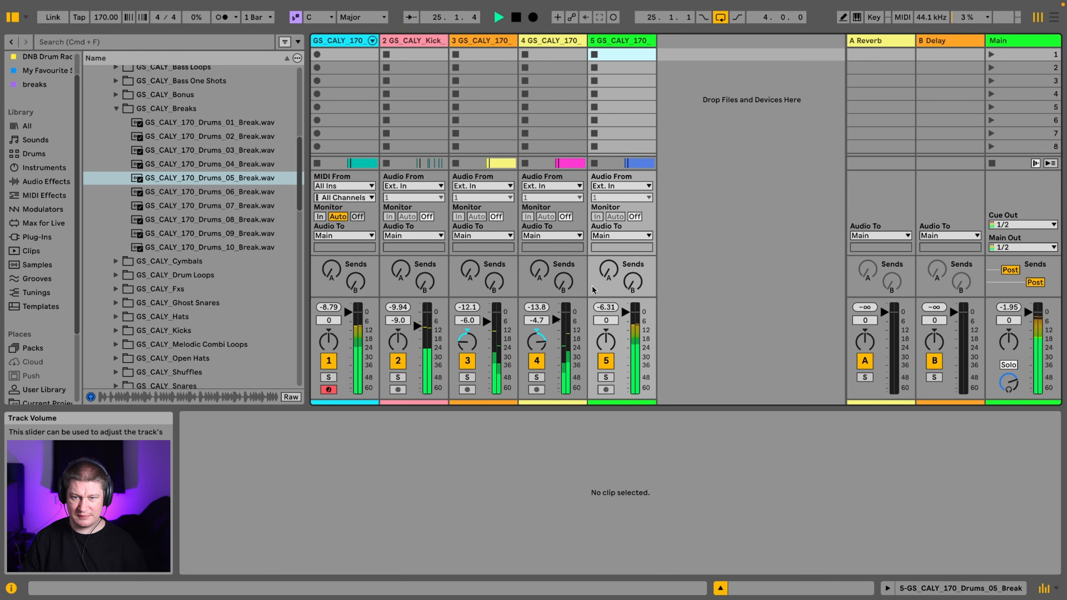
{"action": "key", "text": "Tab"}
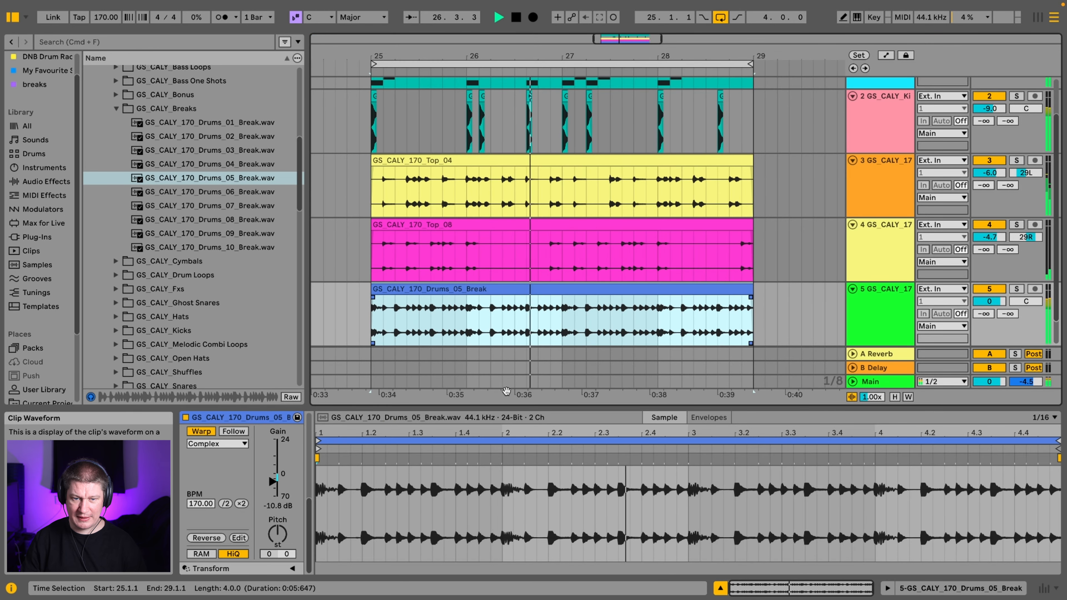
{"action": "left_click_drag", "start_coordinate": [276, 481], "coordinate": [275, 485]}
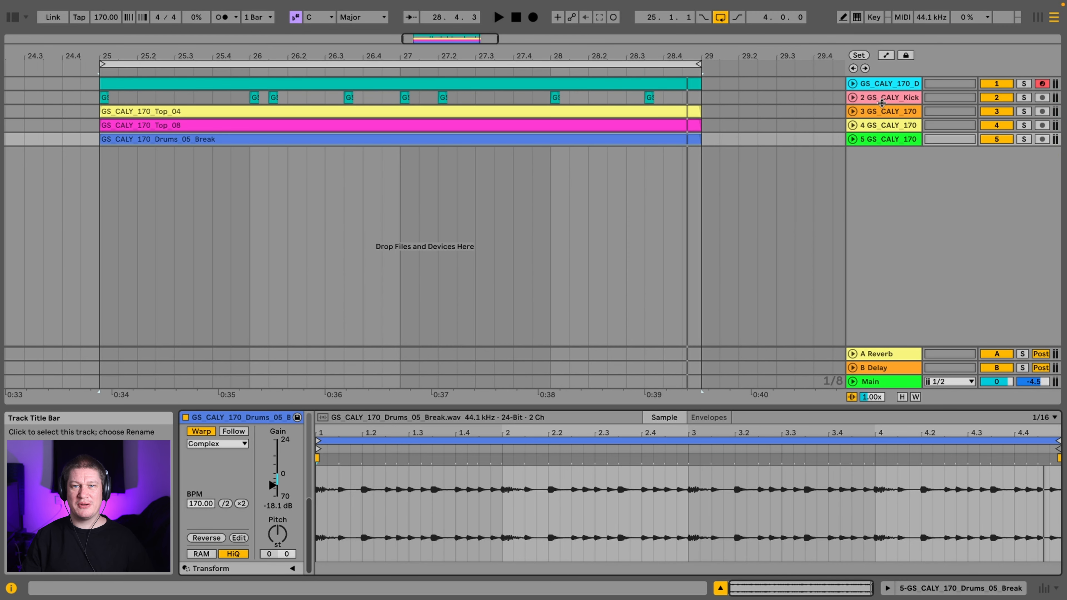
Step: Rename the five tracks as chopped break, kick, top L, top R and Main Break
{"action": "left_click", "coordinate": [893, 97]}
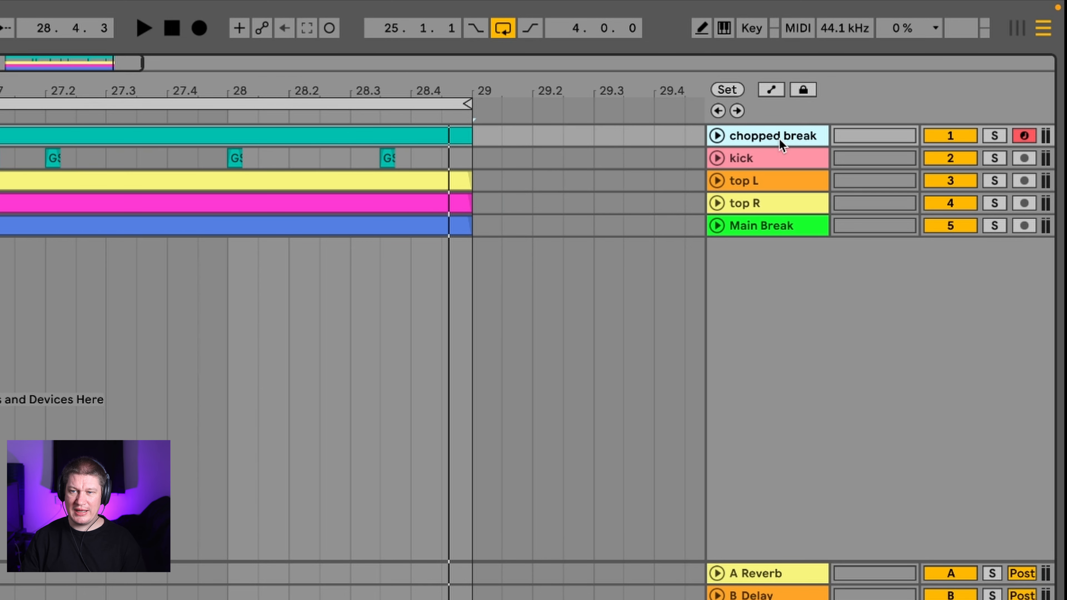
{"action": "key", "text": "super+r"}
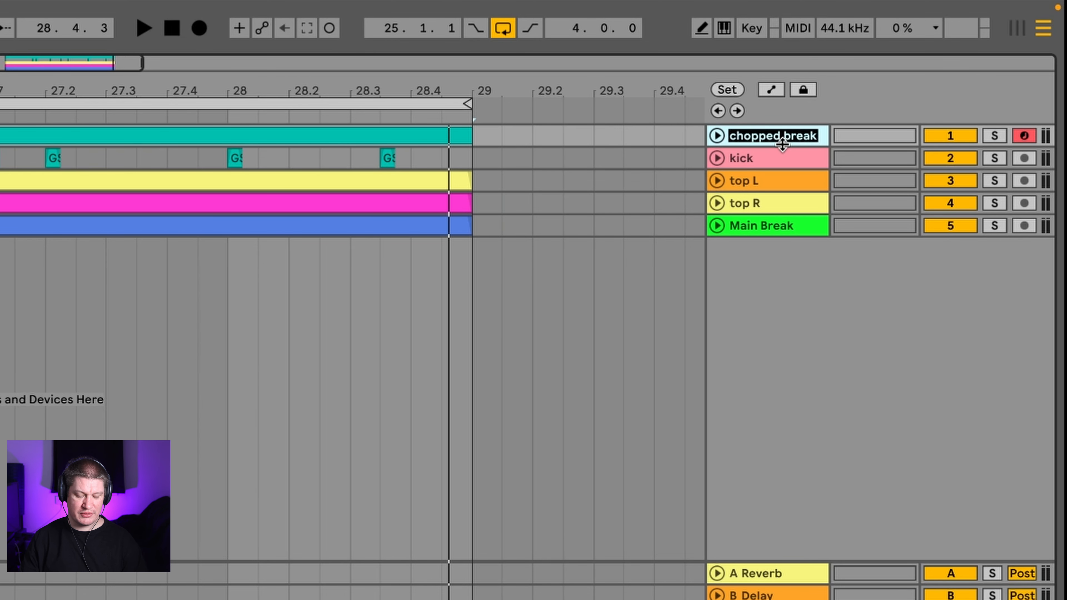
{"action": "key", "text": "Tab"}
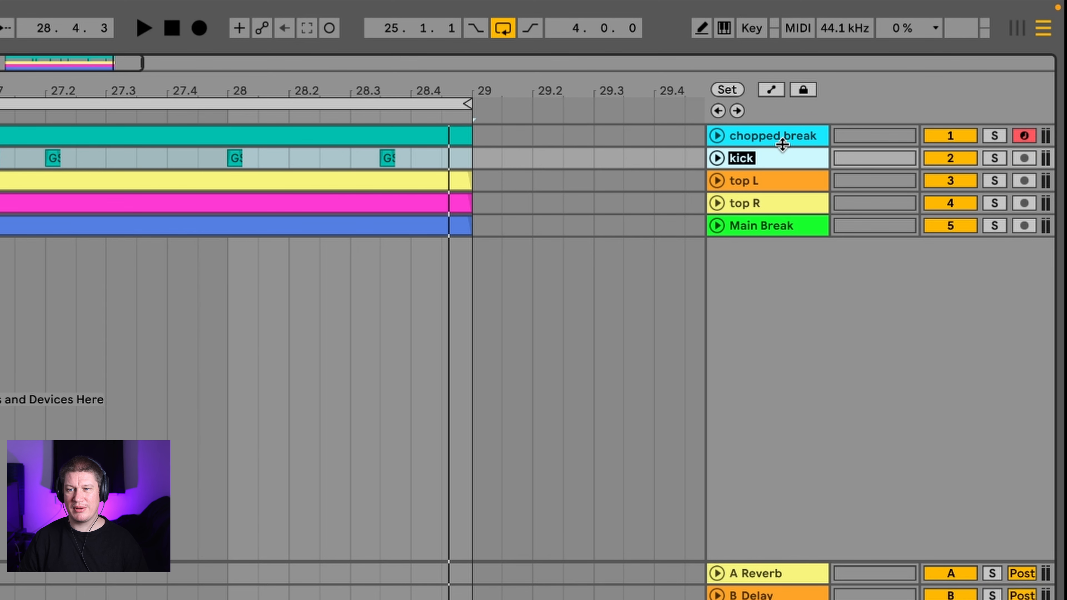
{"action": "key", "text": "Tab"}
{"action": "key", "text": "Tab"}
{"action": "key", "text": "Tab"}
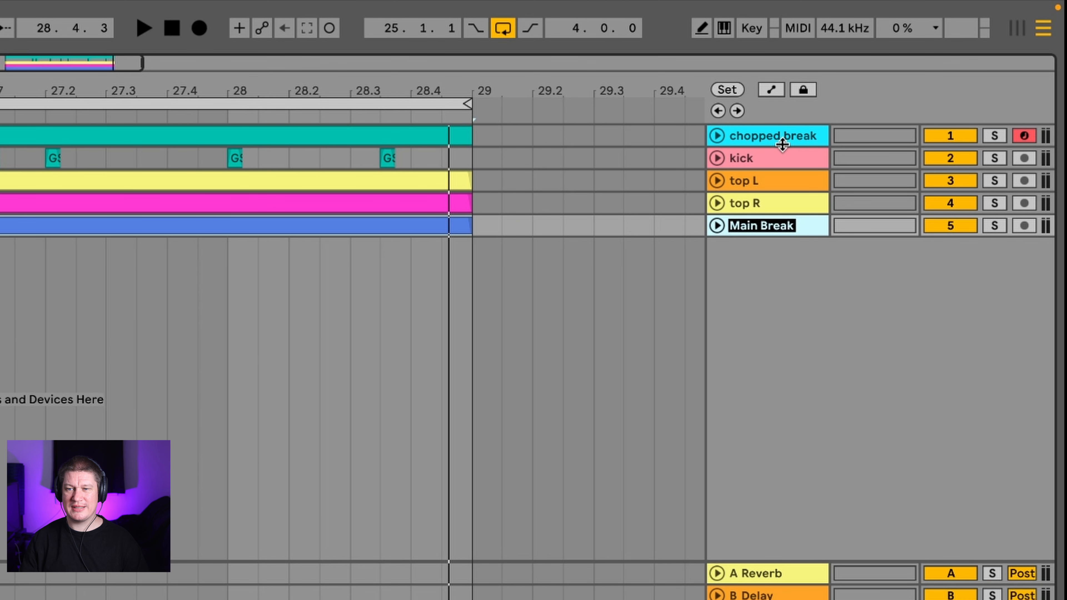
{"action": "key", "text": "Return"}
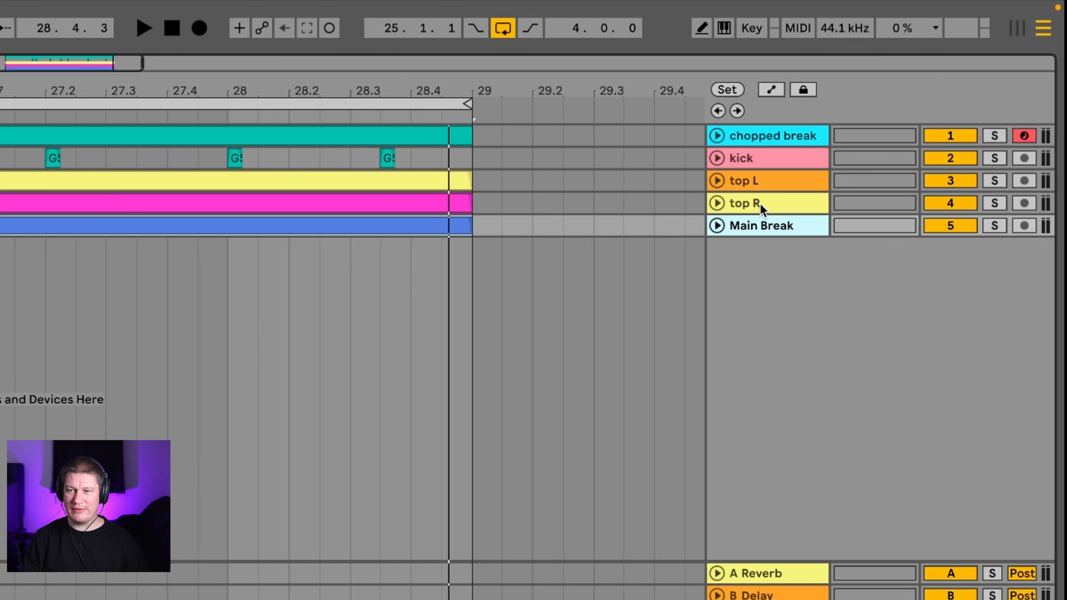
Step: Group the five drum tracks and name the group DRUMS
{"action": "left_click", "coordinate": [777, 138]}
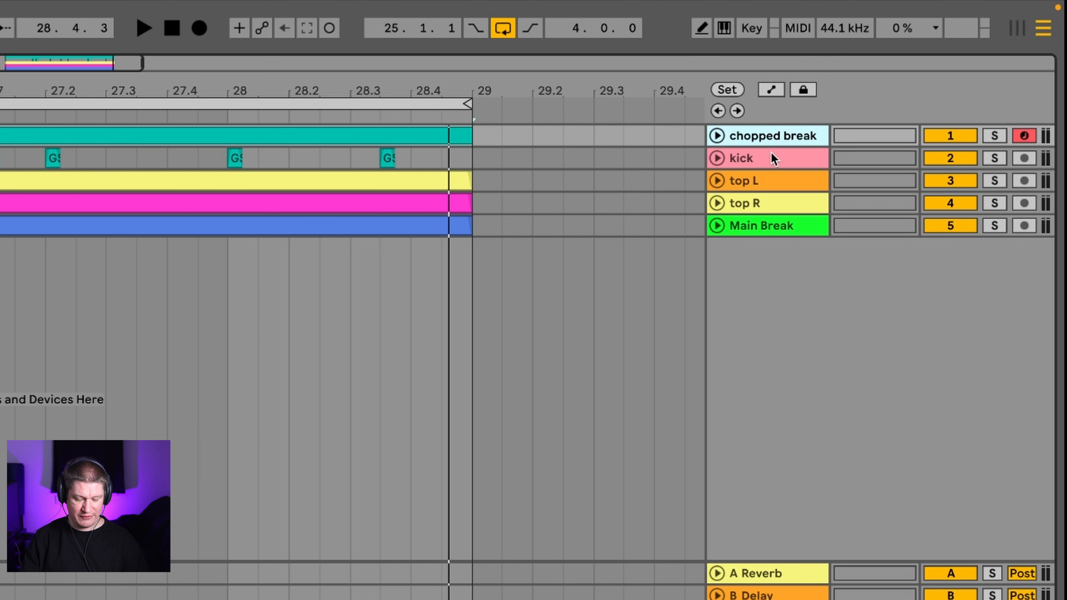
{"action": "left_click", "coordinate": [775, 227], "text": "shift"}
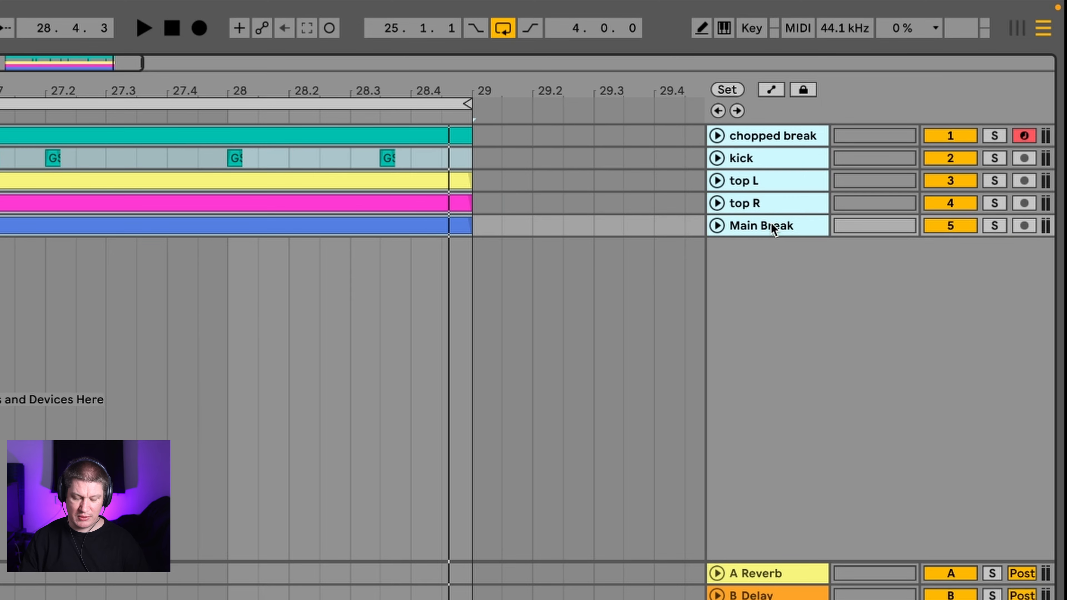
{"action": "key", "text": "ctrl+g"}
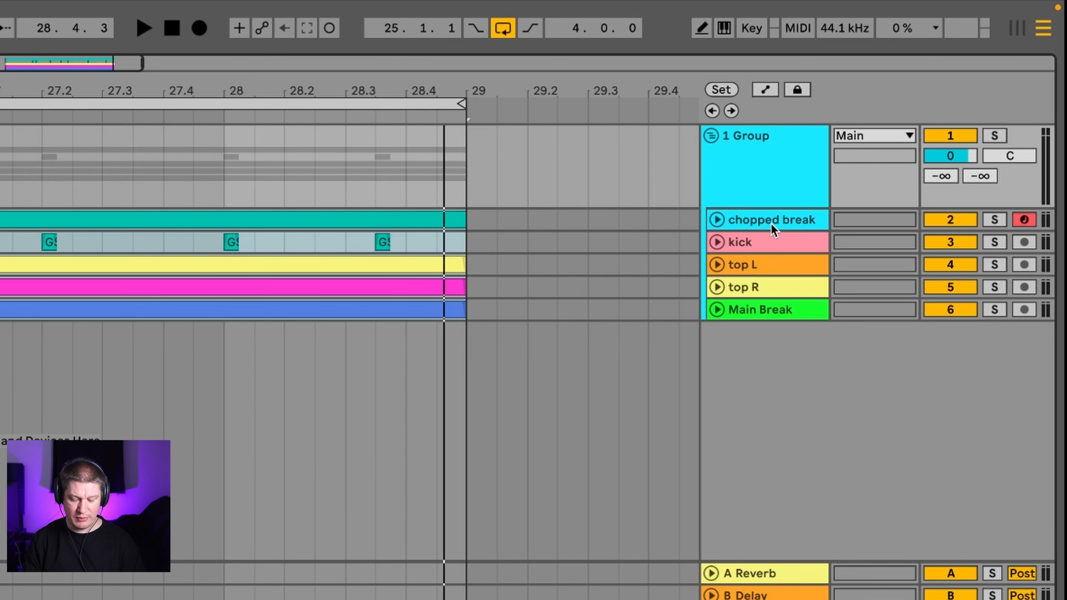
{"action": "key", "text": "ctrl+r"}
{"action": "key", "text": "BackSpace"}
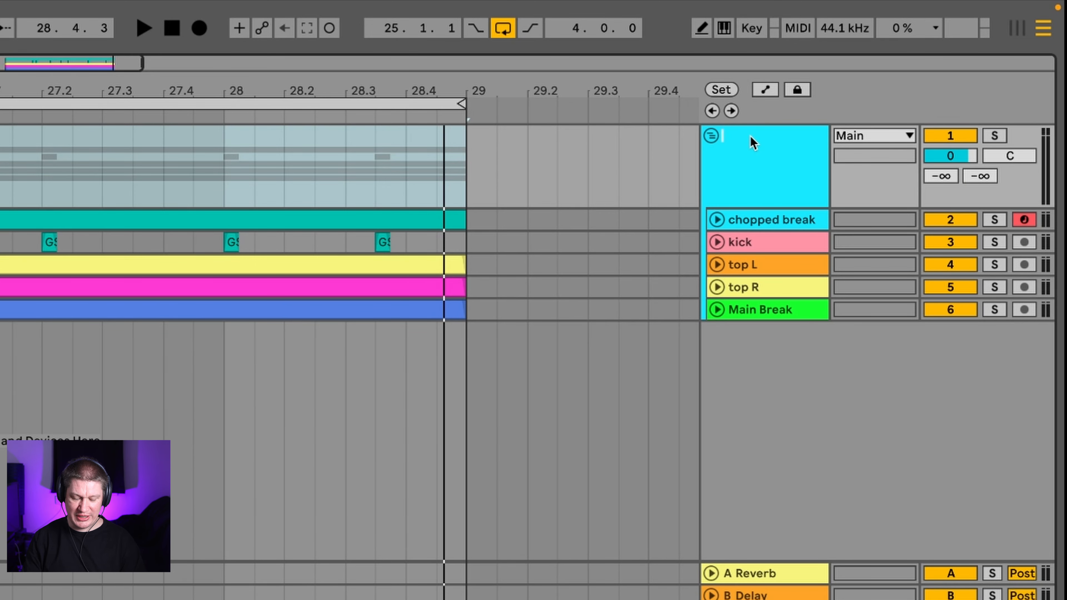
{"action": "type", "text": "DRUM"}
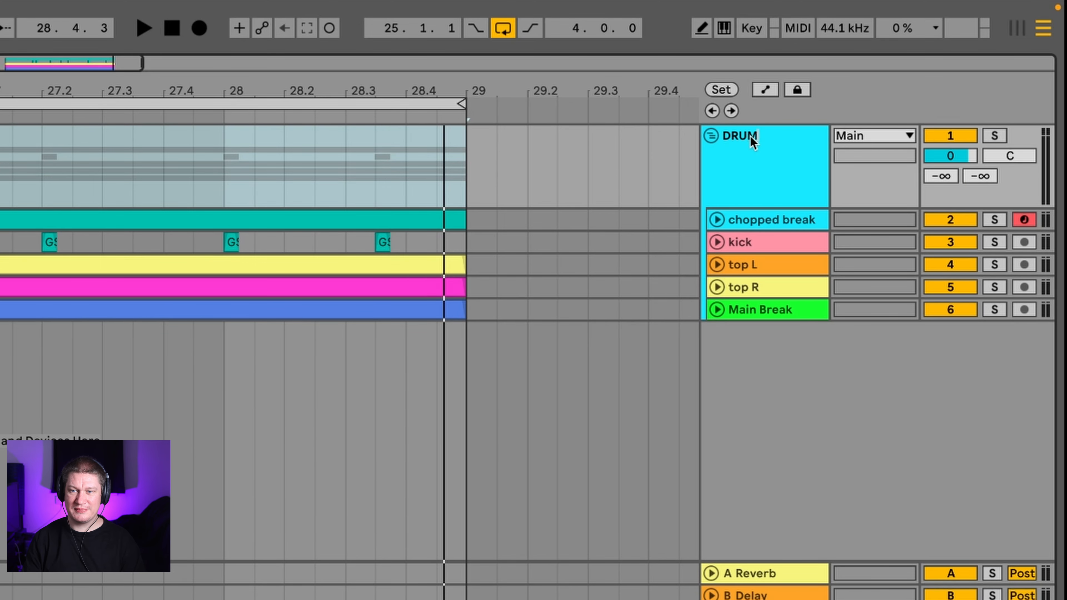
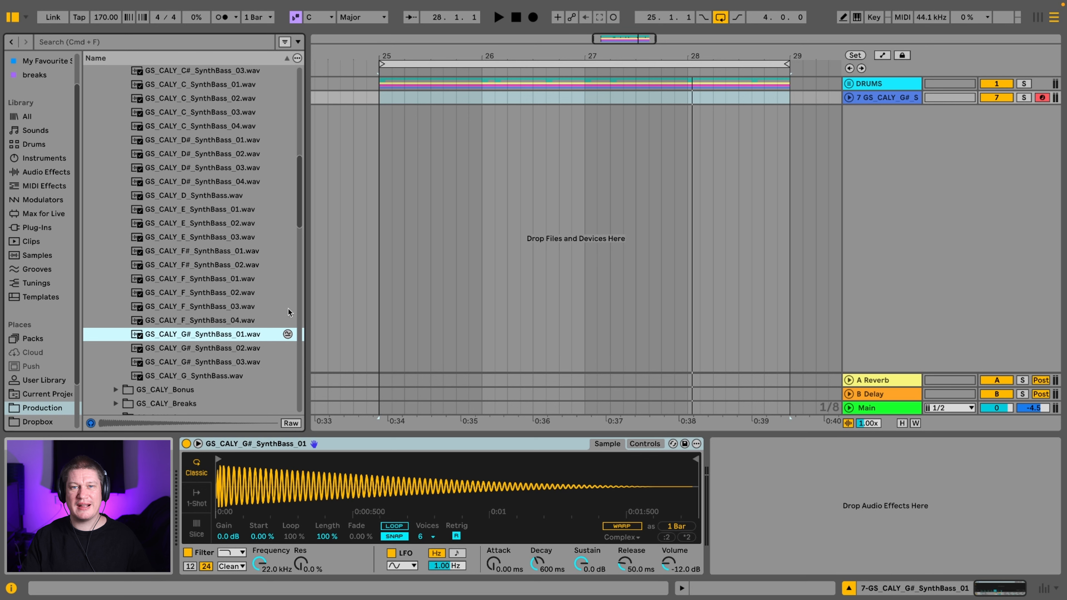
Step: Load GS_CALY_G#_SynthBass_01.wav as a sampler instrument on a new MIDI track and enable the computer MIDI keyboard
{"action": "left_click_drag", "start_coordinate": [190, 334], "coordinate": [314, 459]}
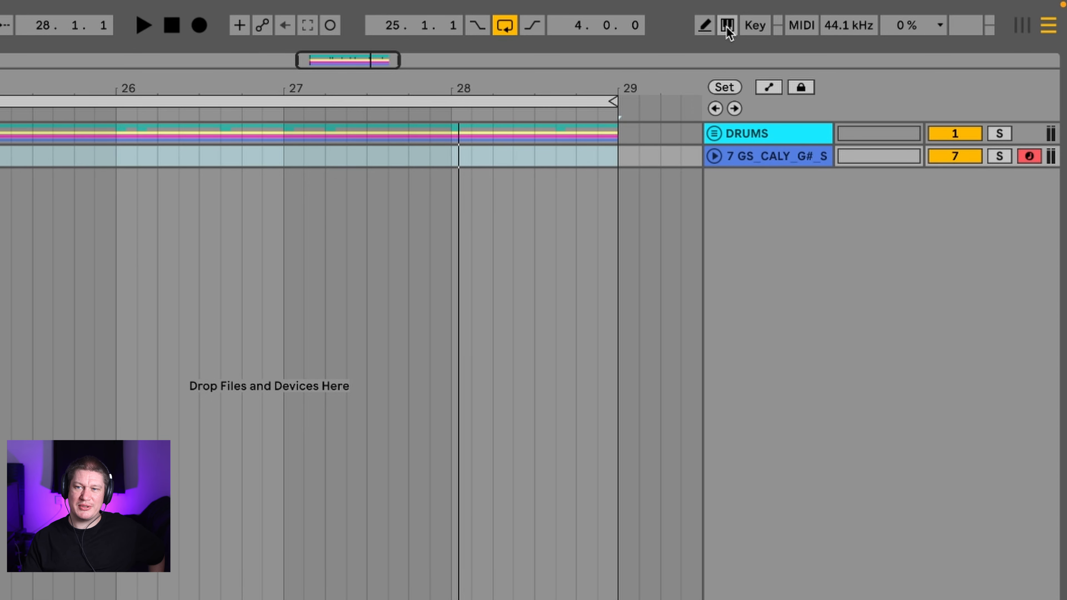
{"action": "left_click", "coordinate": [728, 29]}
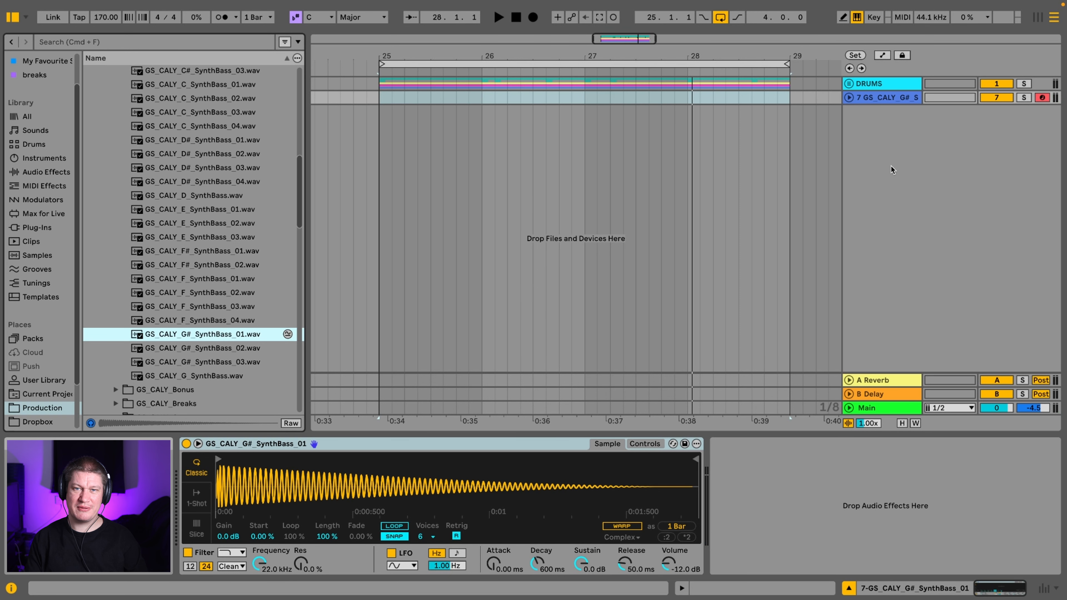
Step: Create an empty MIDI clip from bar 25 to bar 29 on the bass track and draw a one-beat A2 note at its start
{"action": "left_click_drag", "start_coordinate": [789, 97], "coordinate": [384, 98]}
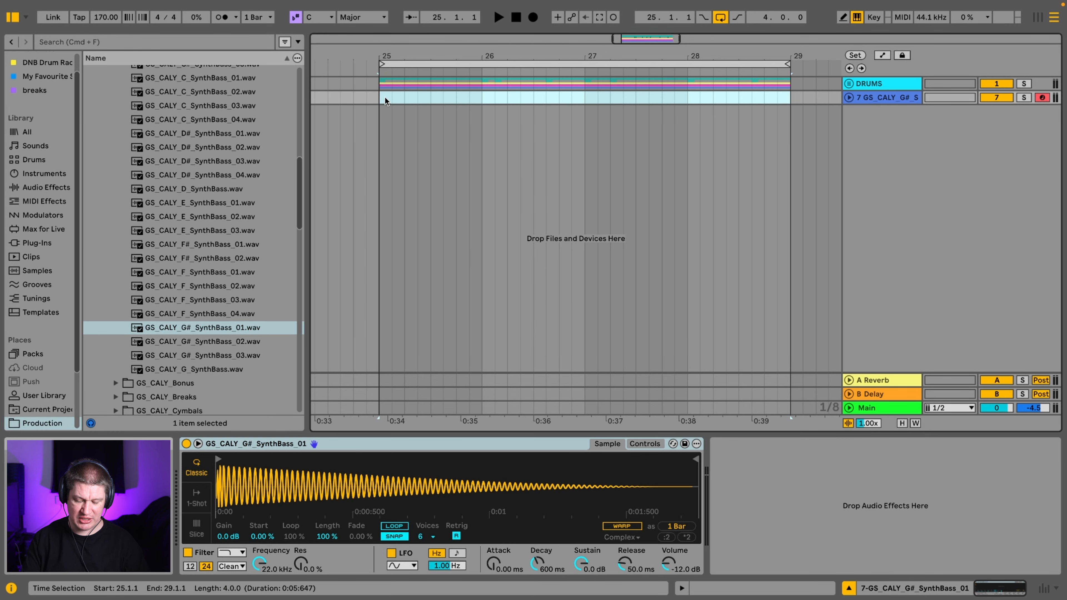
{"action": "key", "text": "super+shift+m"}
{"action": "left_click_drag", "start_coordinate": [581, 418], "coordinate": [581, 268]}
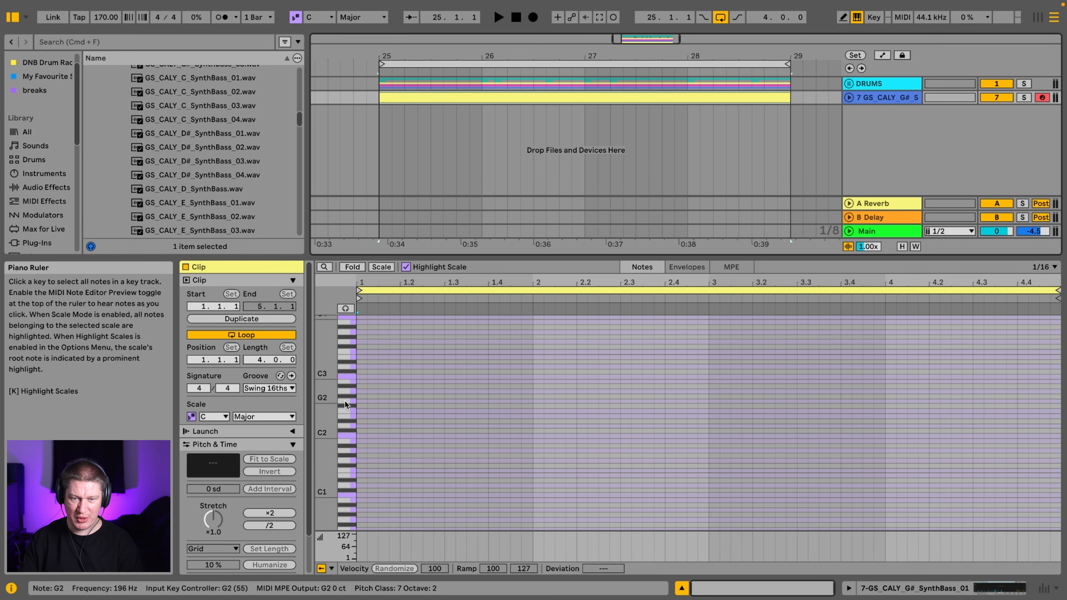
{"action": "left_click_drag", "start_coordinate": [321, 389], "coordinate": [338, 387]}
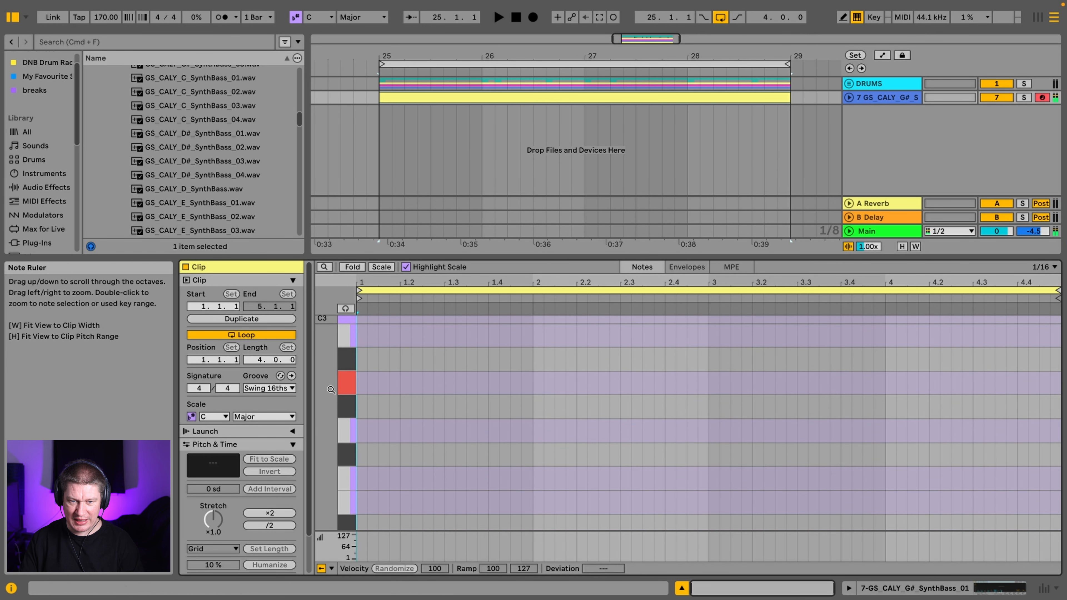
{"action": "double_click", "coordinate": [361, 382]}
{"action": "left_click_drag", "start_coordinate": [365, 382], "coordinate": [401, 383]}
Step: Duplicate the A2 note twice and transpose the third note to C3 while listening to the loop
{"action": "key", "text": "super+d"}
{"action": "key", "text": "super+d"}
{"action": "key", "text": "Up"}
{"action": "key", "text": "Up"}
{"action": "key", "text": "Up"}
{"action": "key", "text": "Up"}
{"action": "key", "text": "Up"}
{"action": "key", "text": "space"}
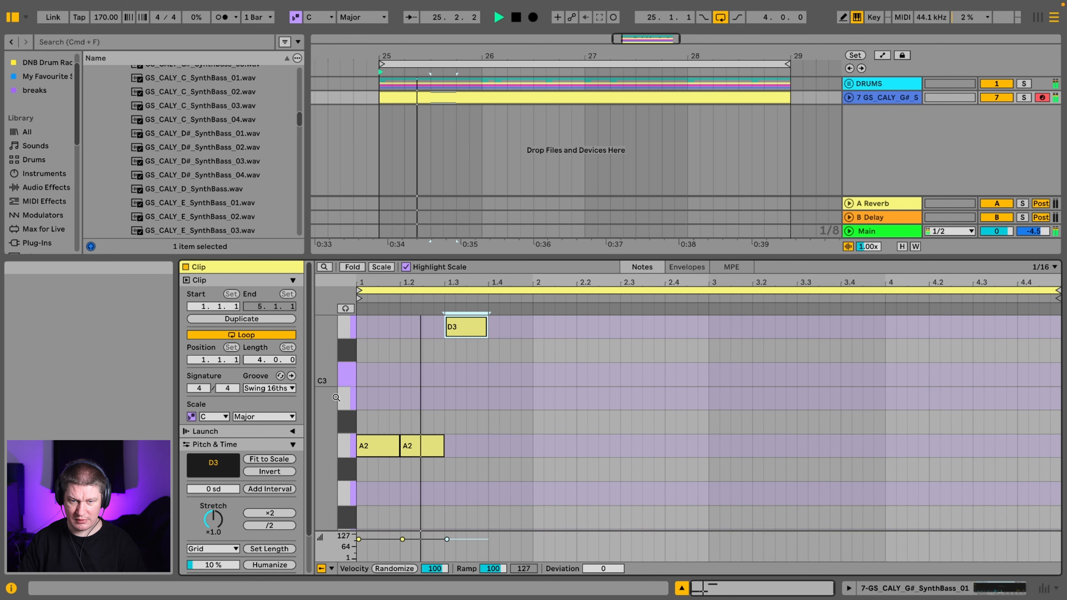
{"action": "key", "text": "Down"}
{"action": "key", "text": "Down"}
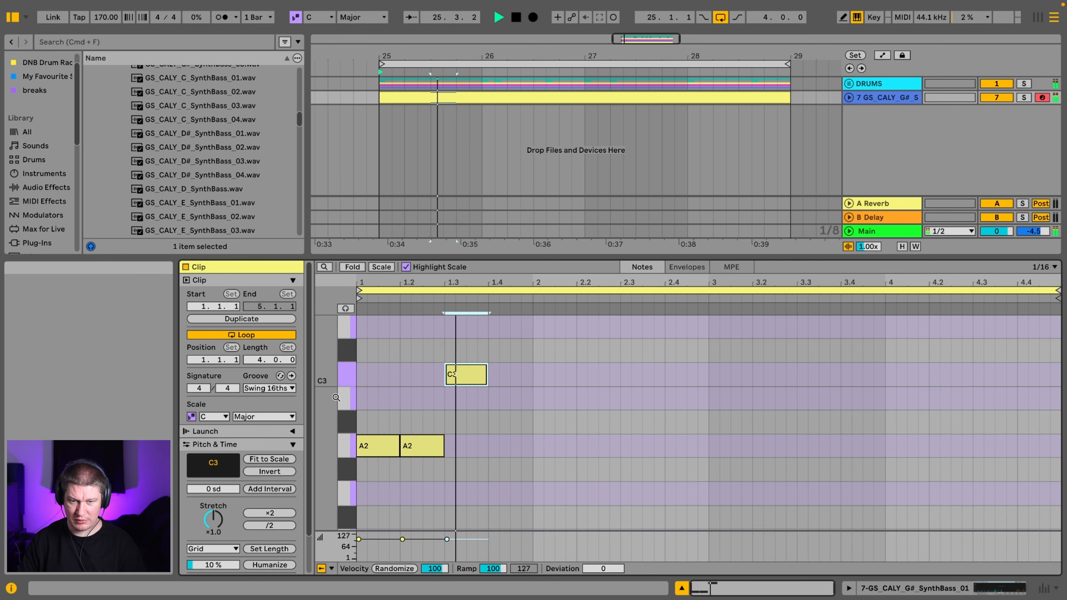
Step: Add a second C3 note and an E3 note at bar 2 of the clip, and duplicate the whole phrase to bar 3
{"action": "key", "text": "super+d"}
{"action": "key", "text": "super+d"}
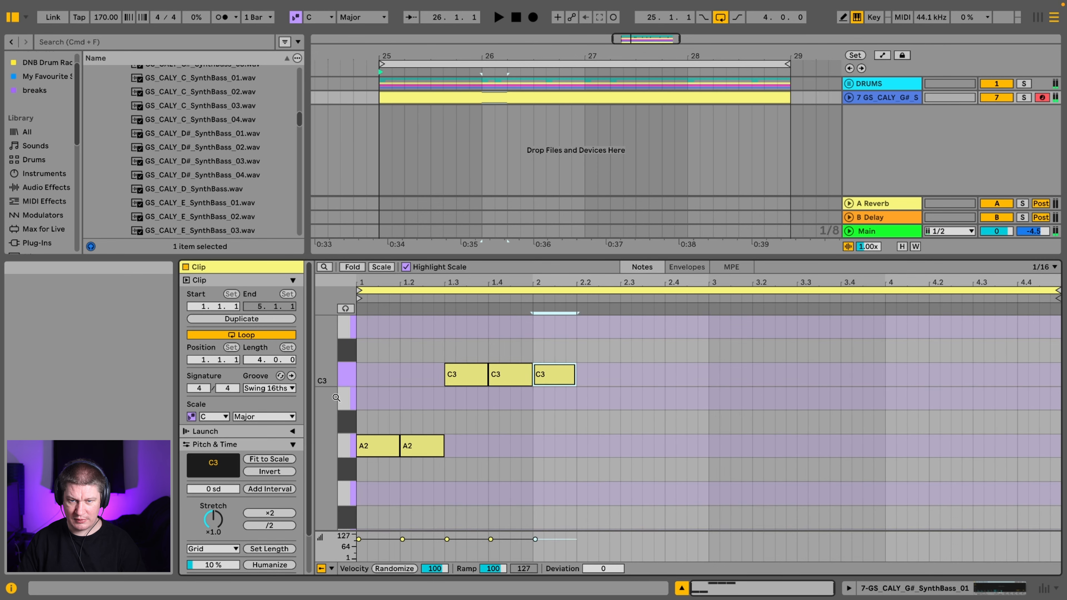
{"action": "key", "text": "Up"}
{"action": "key", "text": "Up"}
{"action": "key", "text": "Up"}
{"action": "key", "text": "Up"}
{"action": "key", "text": "super+a"}
{"action": "key", "text": "super+d"}
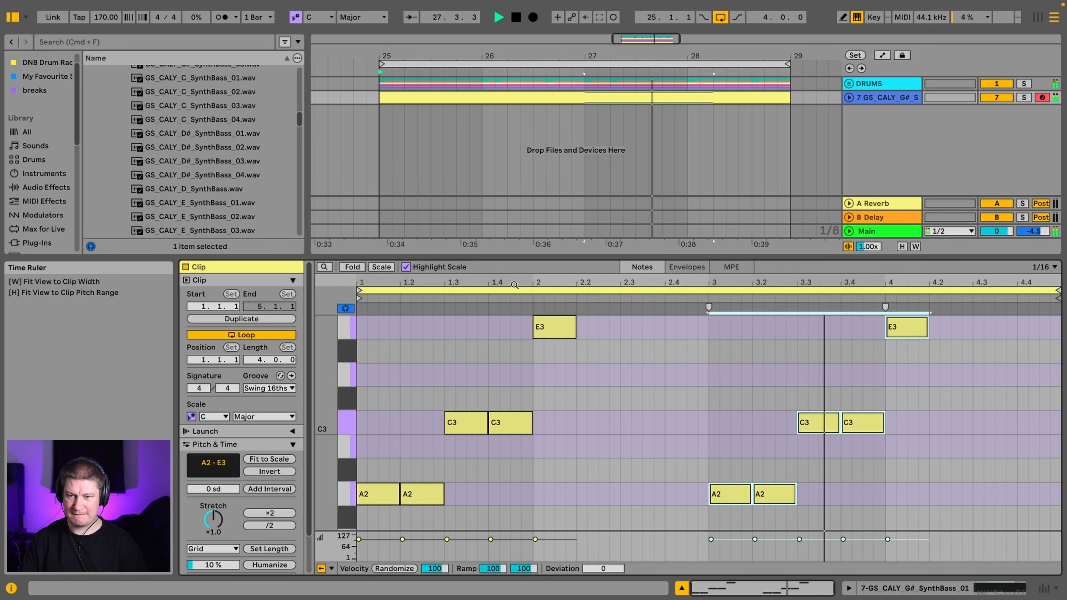
Step: Preview GS_CALY_A_SynthBass_01.wav from the bass one shots and place it on a new audio track at 26.2.3
{"action": "scroll", "coordinate": [987, 345], "scroll_direction": "up", "scroll_amount": 3}
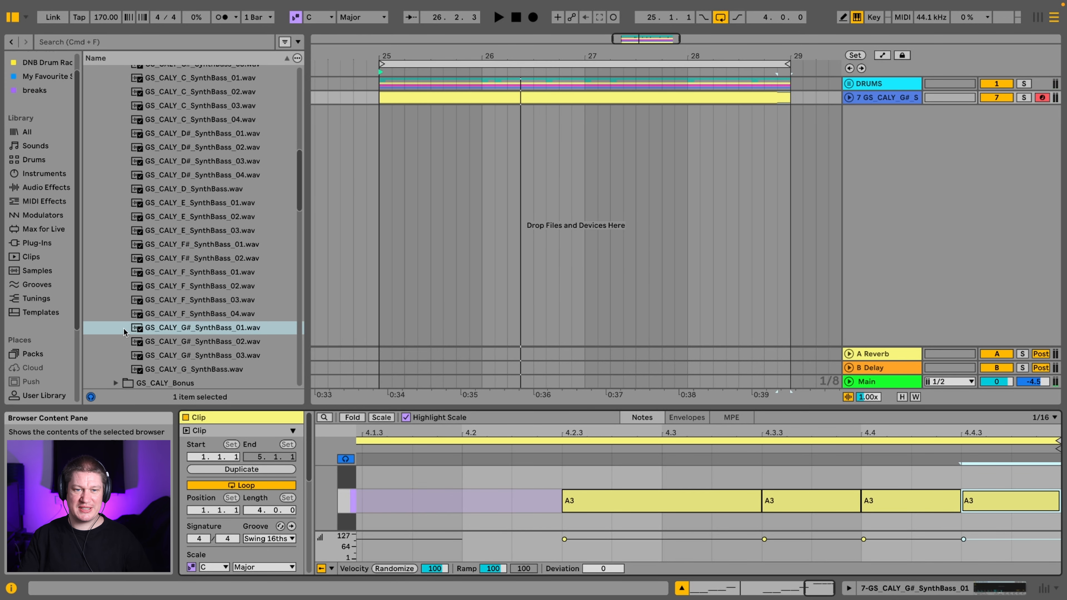
{"action": "scroll", "coordinate": [178, 290], "scroll_direction": "up", "scroll_amount": 3}
{"action": "scroll", "coordinate": [179, 289], "scroll_direction": "up", "scroll_amount": 4}
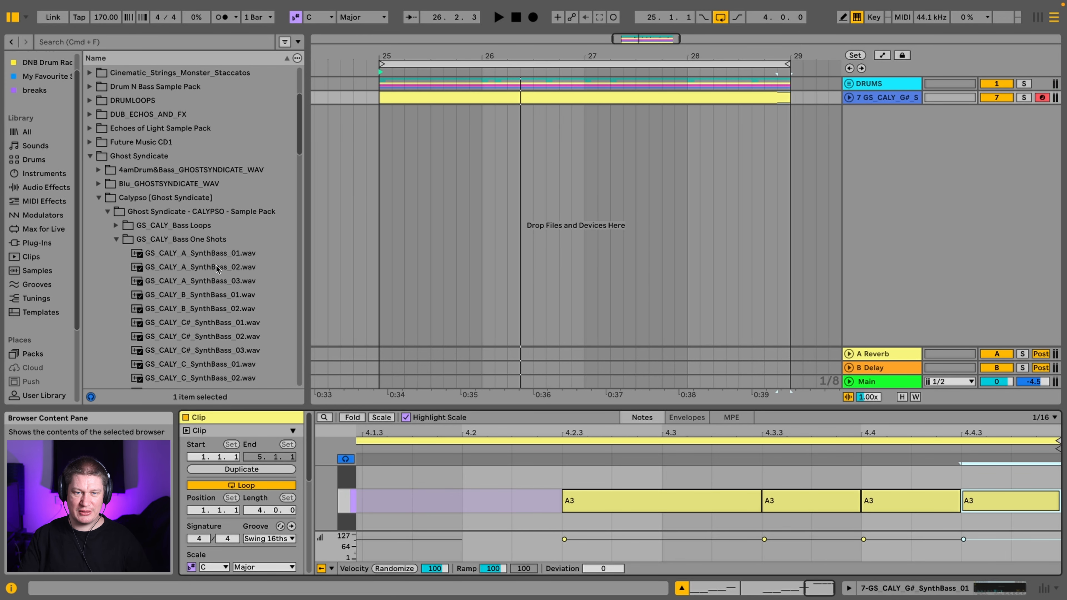
{"action": "left_click", "coordinate": [197, 257]}
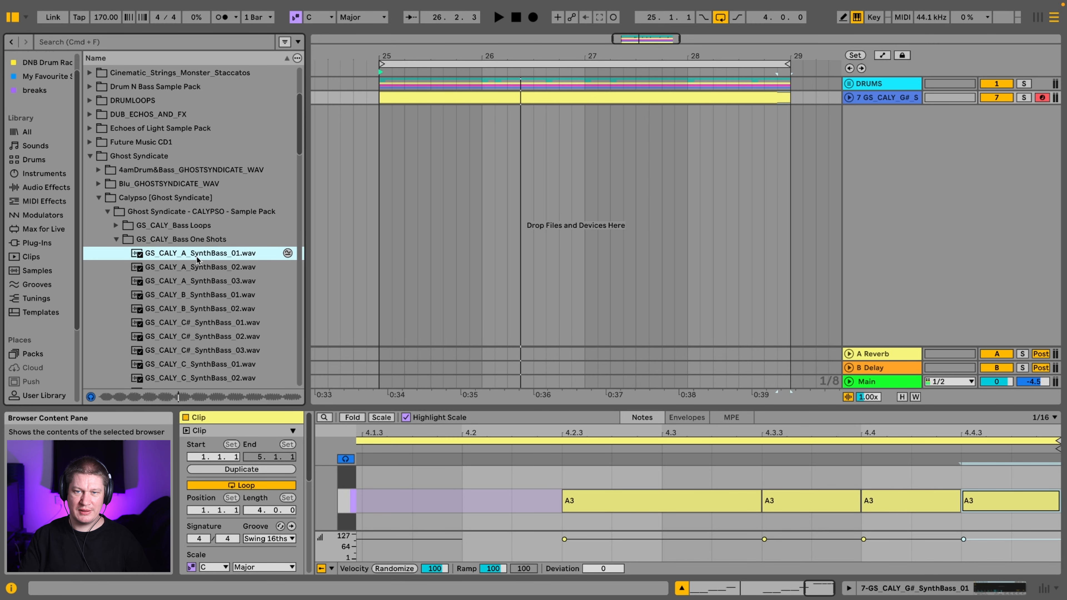
{"action": "left_click_drag", "start_coordinate": [197, 257], "coordinate": [521, 137]}
Step: Play the loop with the added SynthBass_01 sample and collapse its track
{"action": "key", "text": "super+alt+b"}
{"action": "scroll", "coordinate": [521, 137], "scroll_direction": "up", "scroll_amount": 8}
{"action": "key", "text": "space"}
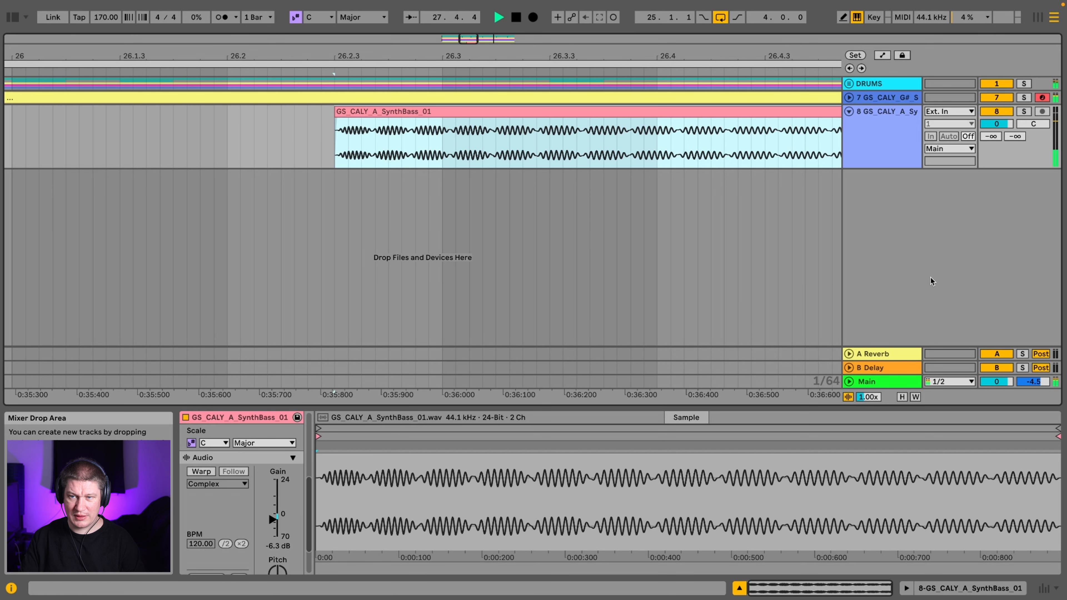
{"action": "key", "text": "space"}
{"action": "left_click", "coordinate": [849, 112]}
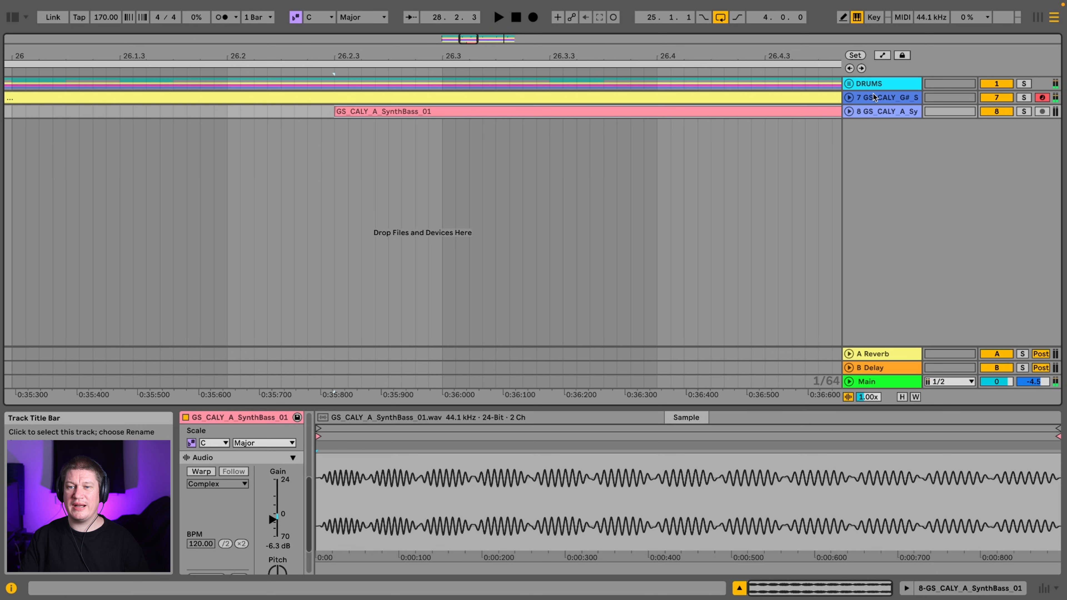
{"action": "left_click_drag", "start_coordinate": [743, 55], "coordinate": [743, 32]}
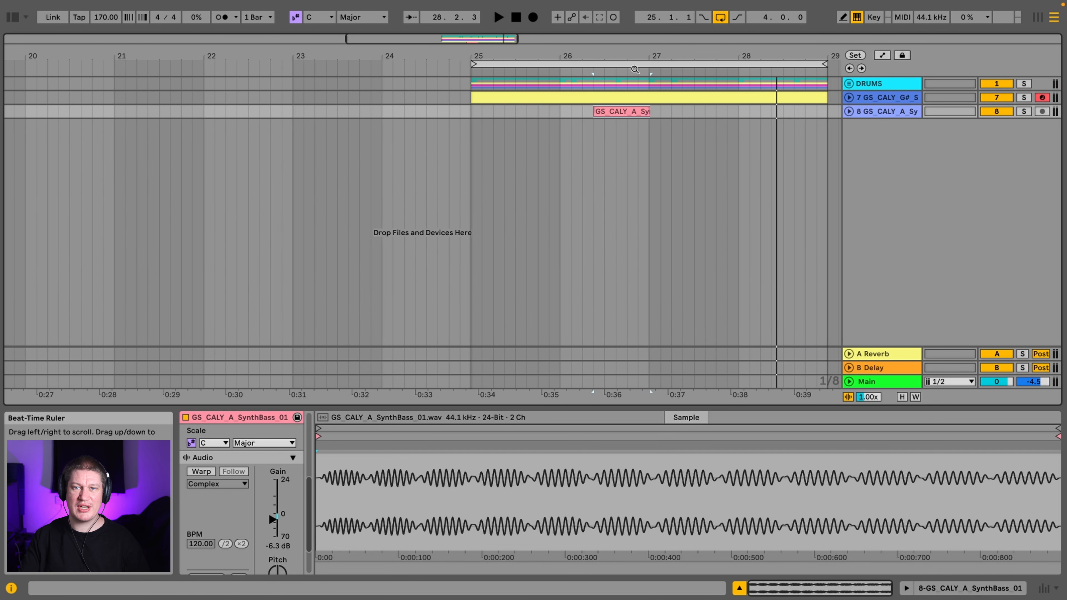
Step: Add the Kilohearts kHs Transient Shaper plug-in to the DRUMS group and open its interface
{"action": "left_click", "coordinate": [12, 17]}
{"action": "left_click", "coordinate": [37, 243]}
{"action": "left_click", "coordinate": [90, 210]}
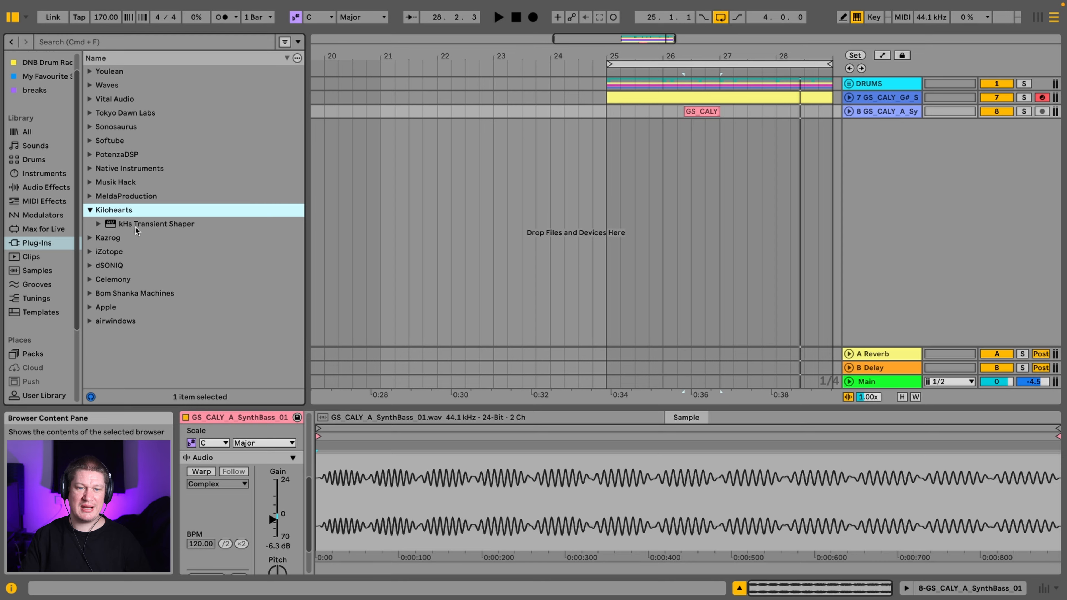
{"action": "left_click", "coordinate": [159, 226]}
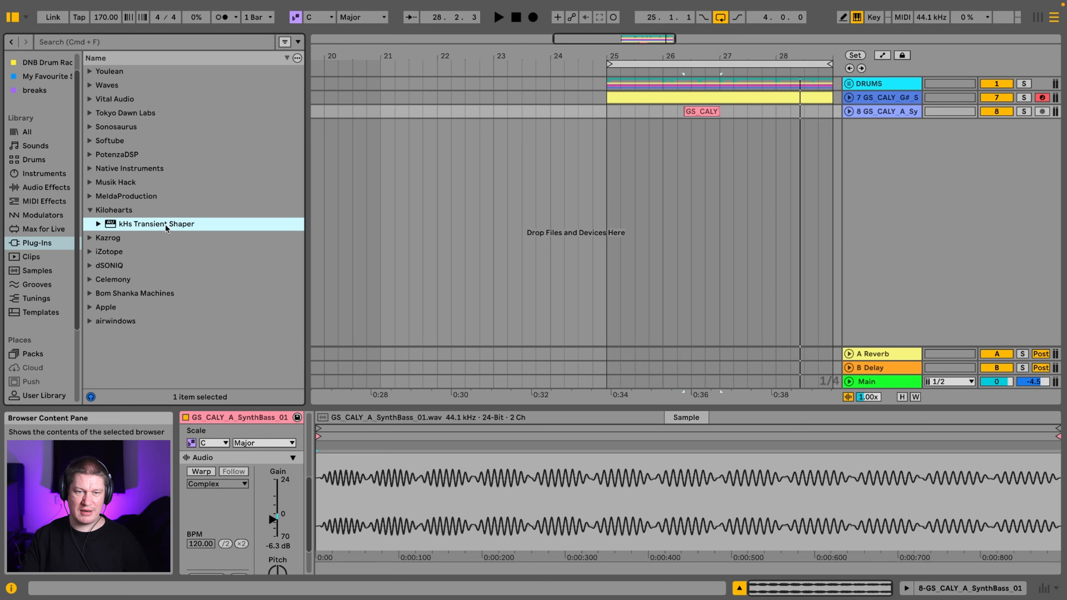
{"action": "left_click_drag", "start_coordinate": [165, 225], "coordinate": [886, 84]}
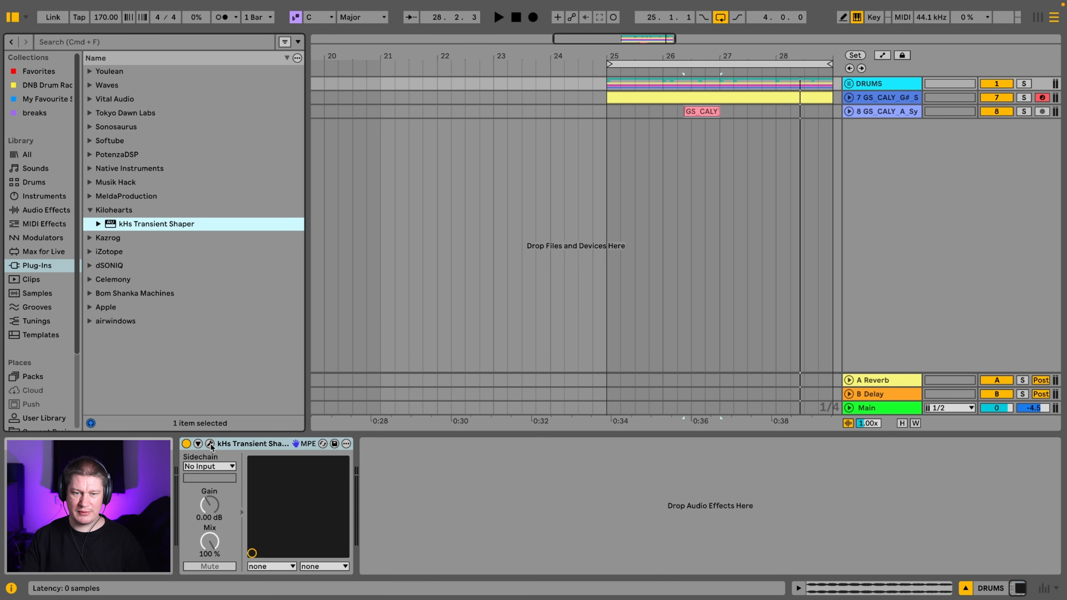
{"action": "left_click", "coordinate": [210, 445]}
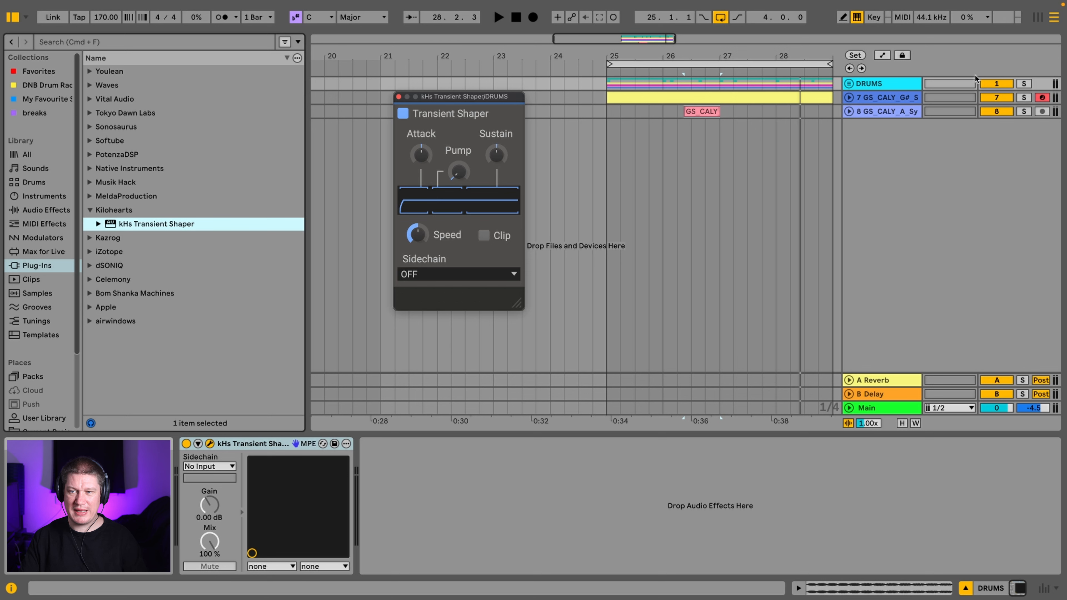
Step: Solo the DRUMS group and, while it plays, lower the Transient Shaper's sustain and slightly raise its attack and pump
{"action": "left_click", "coordinate": [910, 87]}
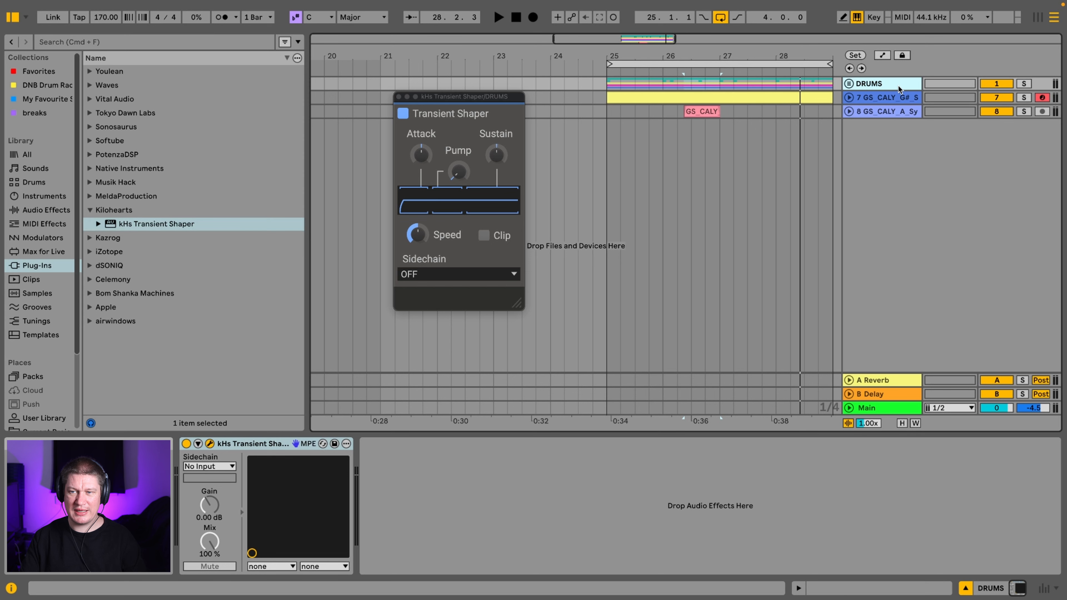
{"action": "left_click", "coordinate": [1026, 86]}
{"action": "key", "text": "space"}
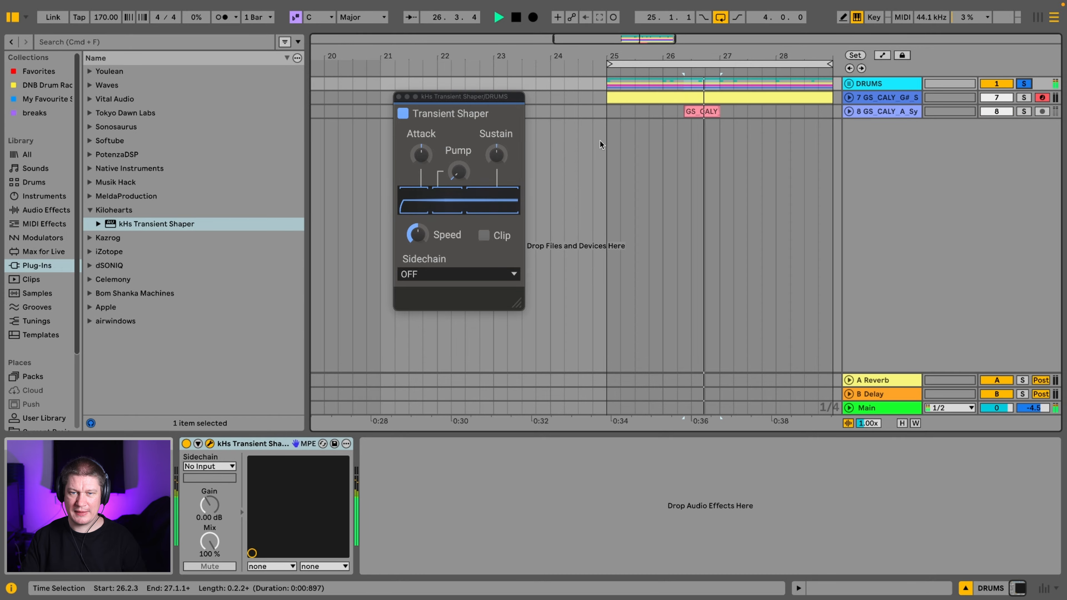
{"action": "left_click", "coordinate": [500, 154]}
{"action": "left_click_drag", "start_coordinate": [496, 154], "coordinate": [496, 187]}
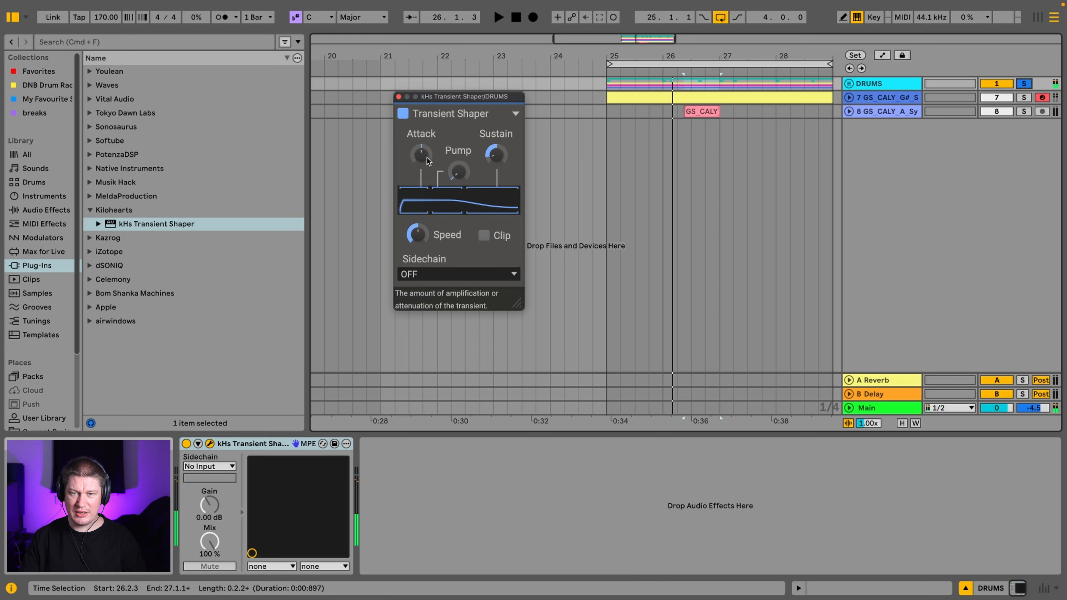
{"action": "left_click_drag", "start_coordinate": [421, 154], "coordinate": [462, 173]}
{"action": "key", "text": "space"}
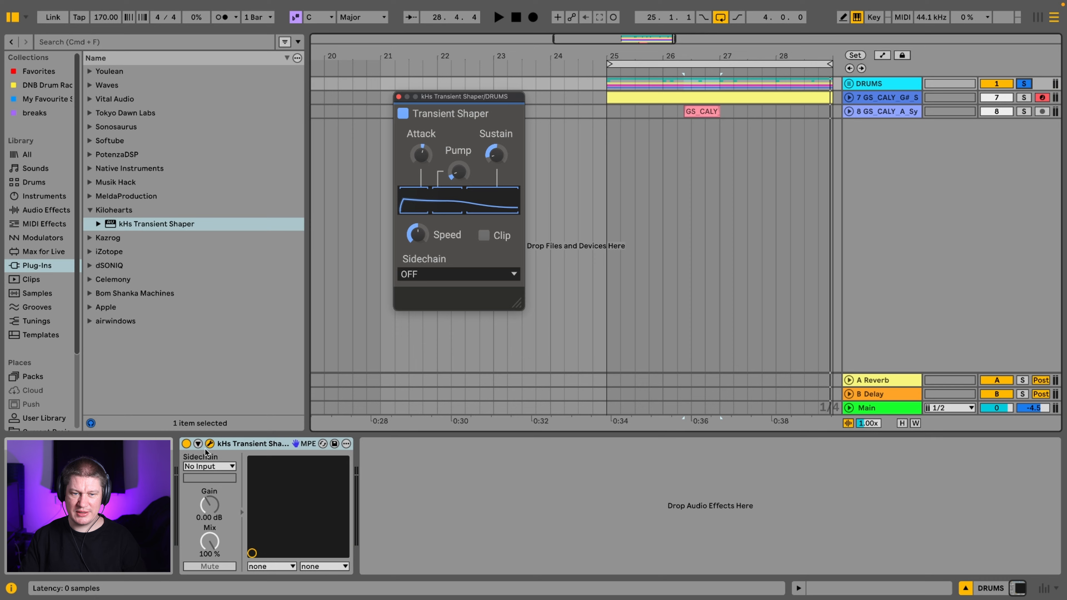
Step: Compare the drums with the Transient Shaper bypassed and enabled, and close the plug-in's interface
{"action": "left_click", "coordinate": [187, 444]}
{"action": "key", "text": "space"}
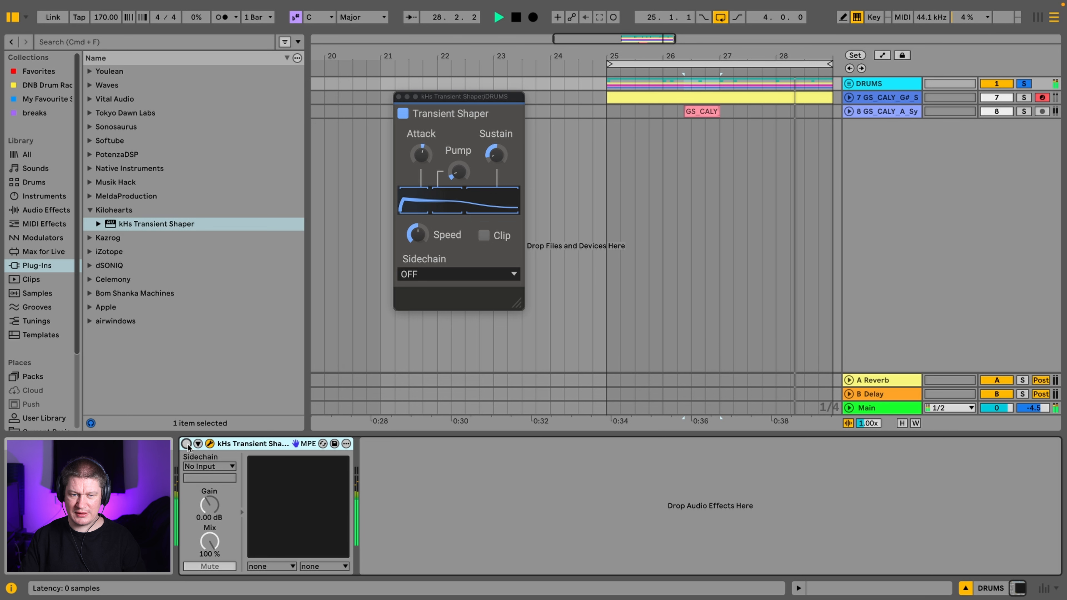
{"action": "left_click", "coordinate": [186, 443]}
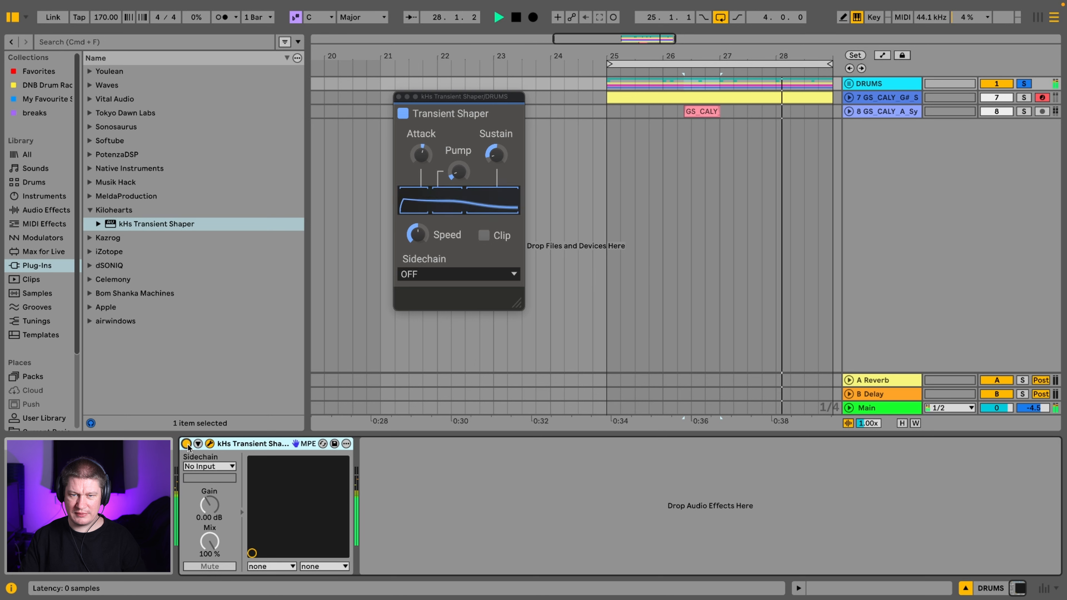
{"action": "key", "text": "space"}
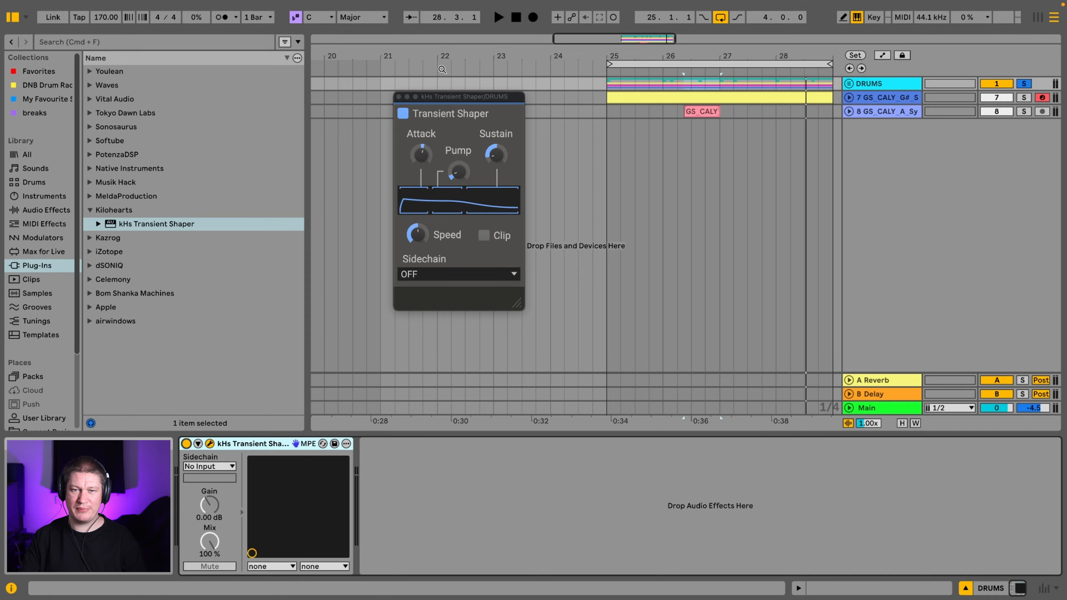
{"action": "left_click", "coordinate": [403, 96]}
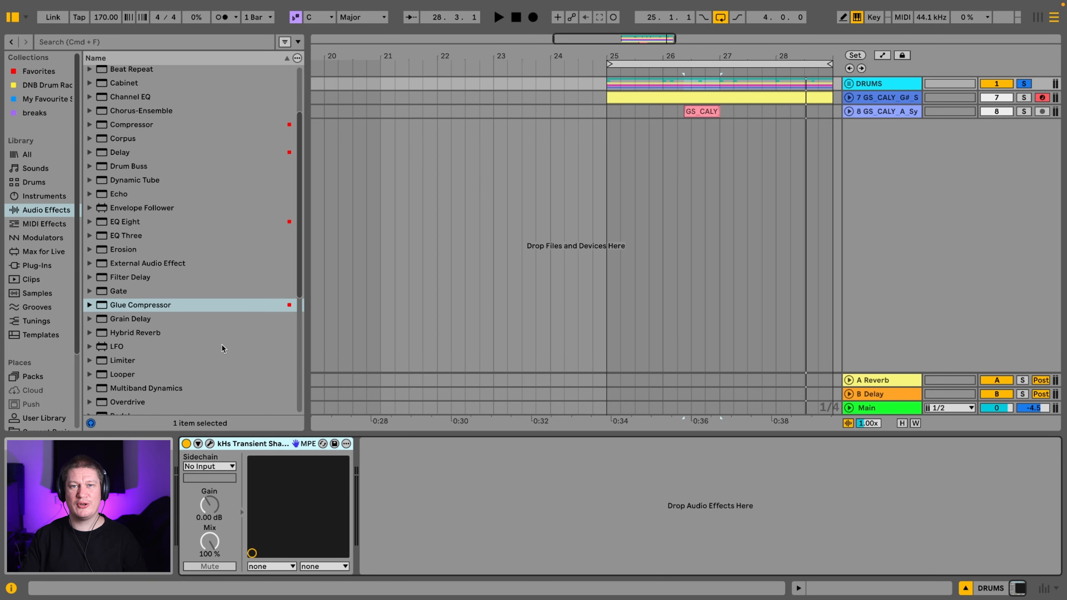
Step: Add a Glue Compressor to the DRUMS group with shorter attack and release and a threshold of -9.21 dB
{"action": "double_click", "coordinate": [192, 306]}
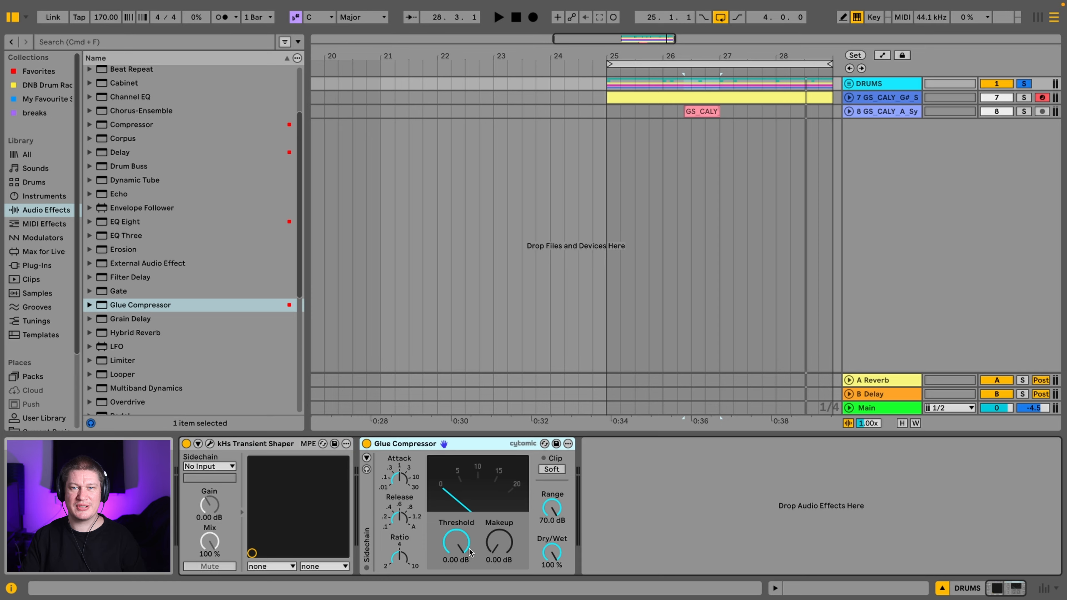
{"action": "left_click_drag", "start_coordinate": [466, 549], "coordinate": [462, 547]}
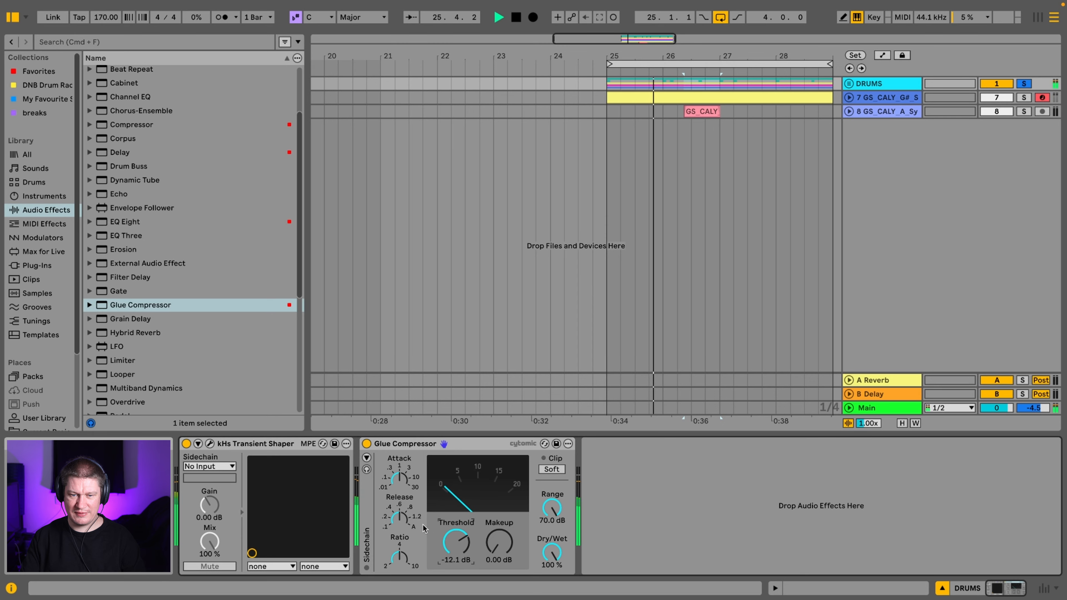
{"action": "key", "text": "space"}
{"action": "left_click_drag", "start_coordinate": [404, 482], "coordinate": [400, 543]}
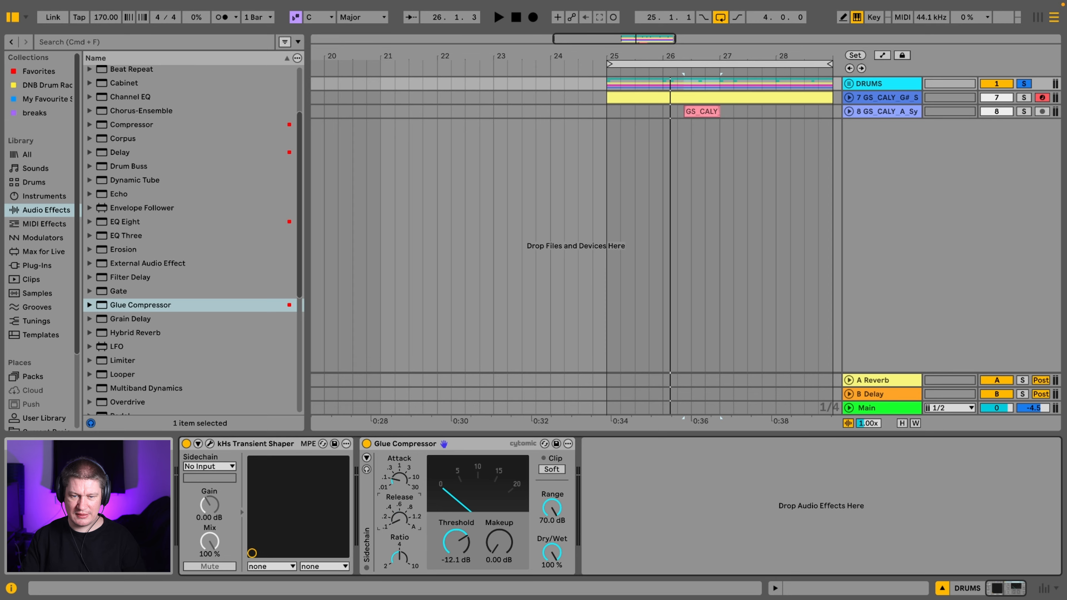
{"action": "key", "text": "space"}
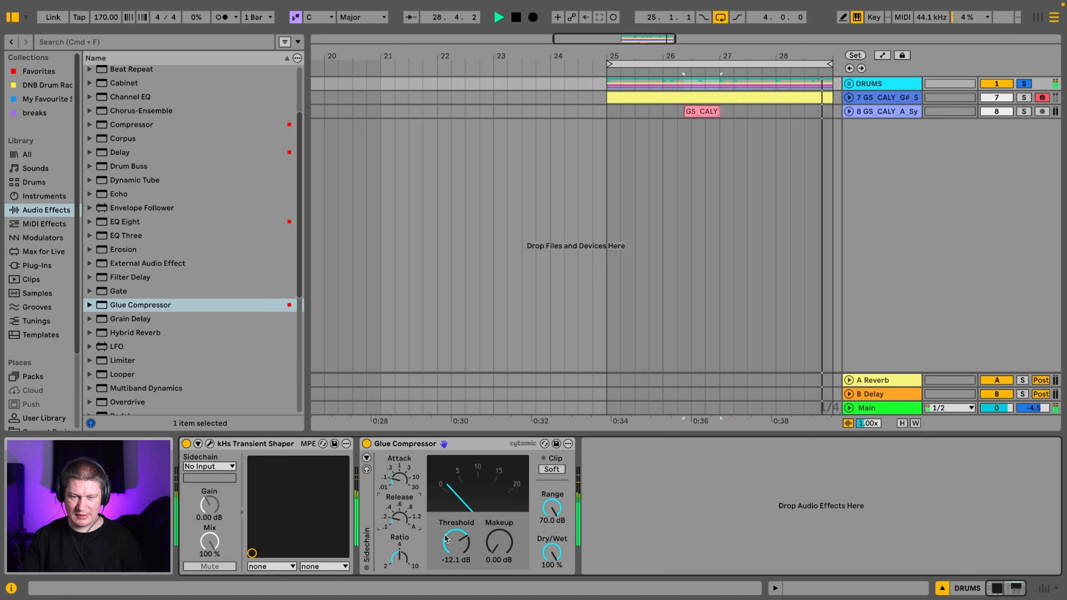
{"action": "mouse_move", "coordinate": [460, 551]}
{"action": "left_mouse_down"}
{"action": "mouse_move", "coordinate": [460, 538]}
{"action": "mouse_move", "coordinate": [460, 556]}
{"action": "left_mouse_up"}
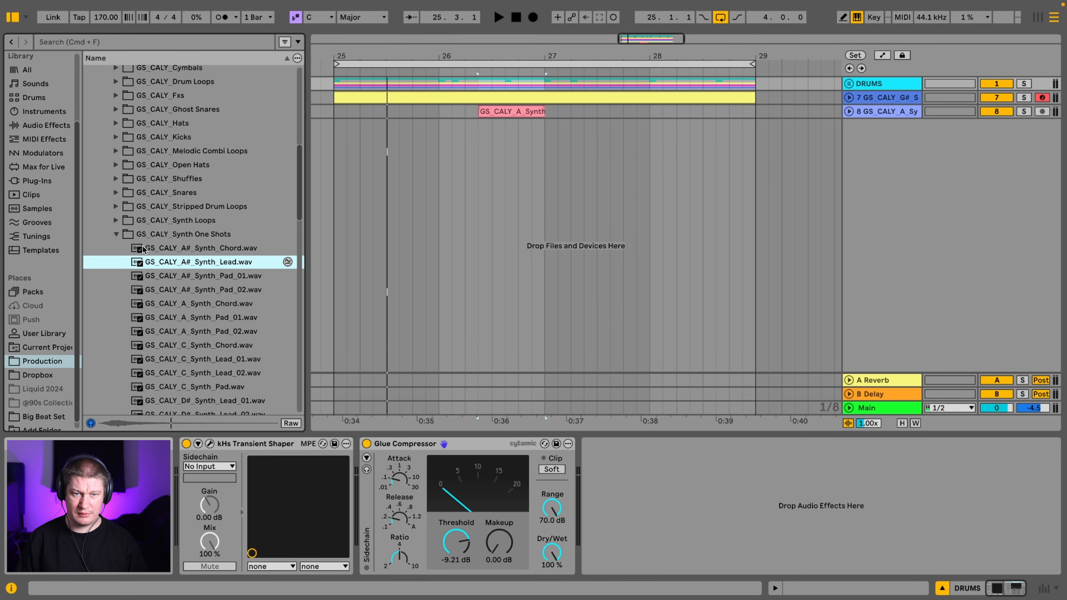
Step: Preview the synth pad one shots, load GS_CALY_A#_Synth_Pad_02.wav on a new MIDI track and move that track below the bass tracks
{"action": "key", "text": "Down"}
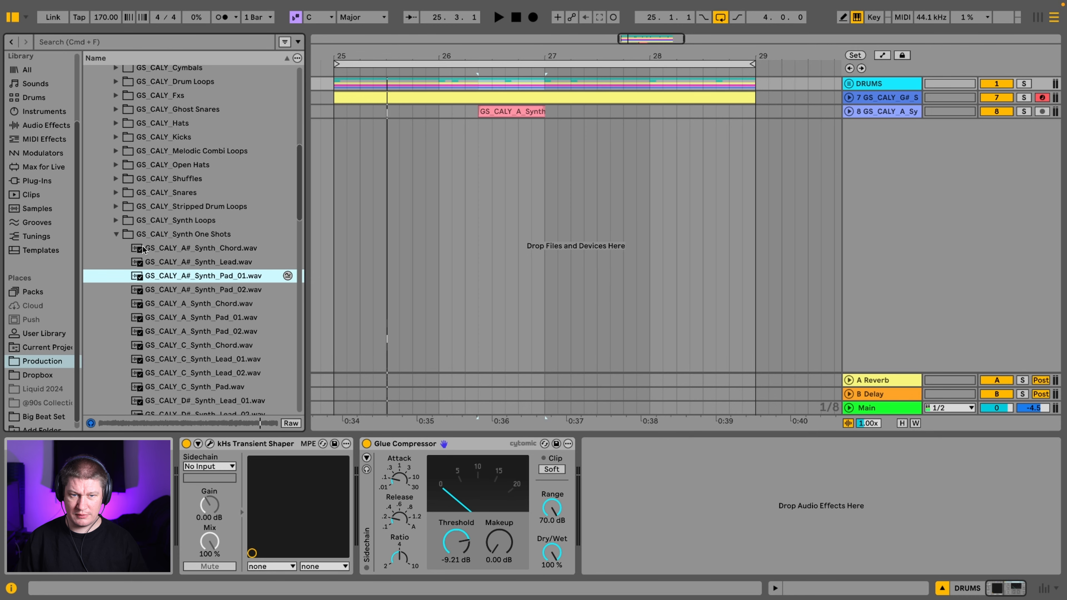
{"action": "key", "text": "Down"}
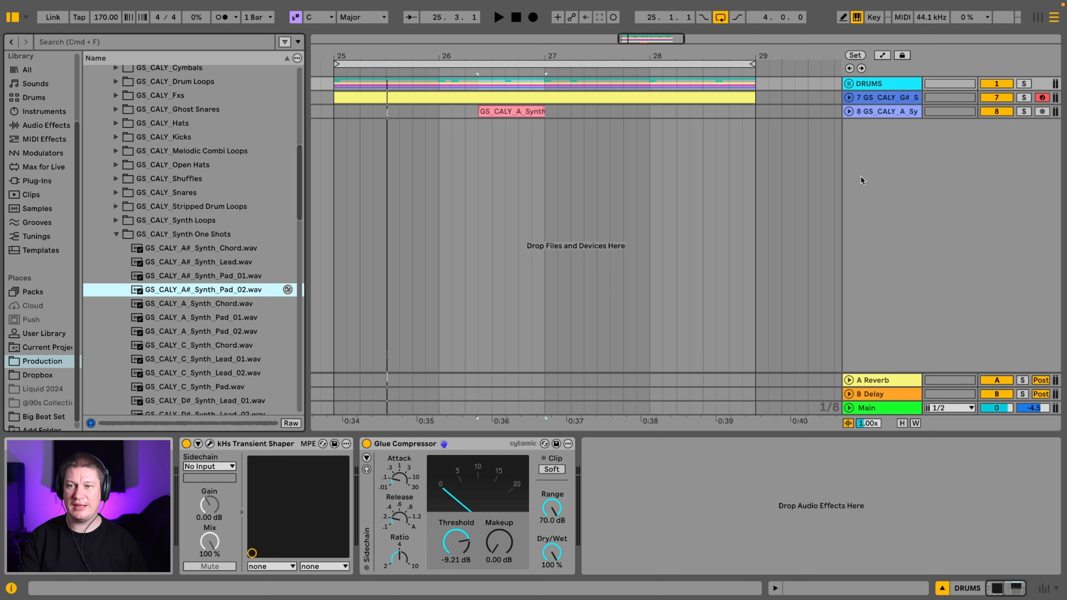
{"action": "key", "text": "super+shift+t"}
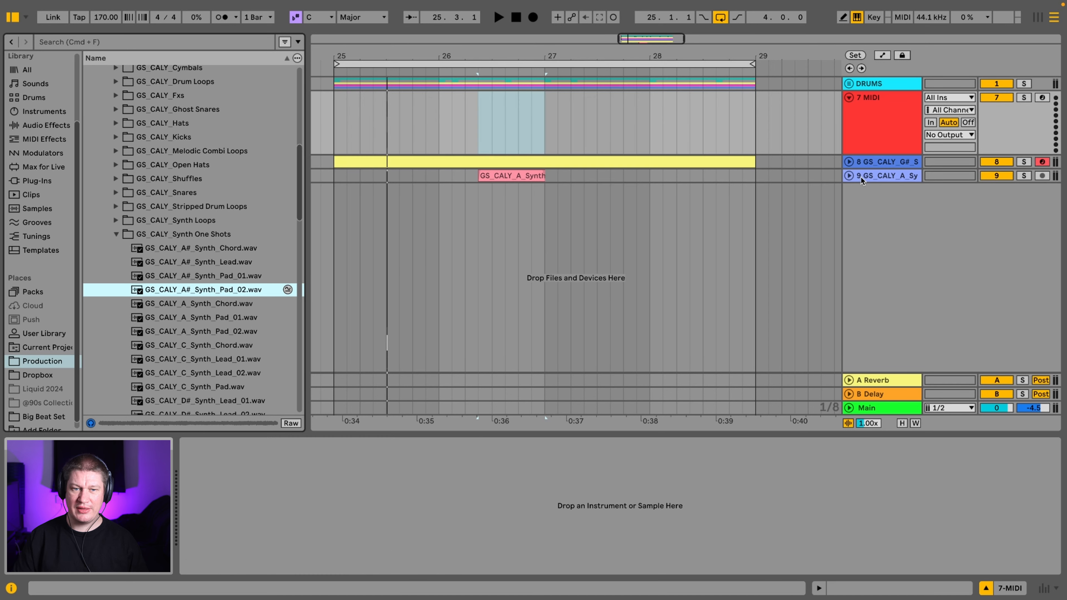
{"action": "double_click", "coordinate": [211, 288]}
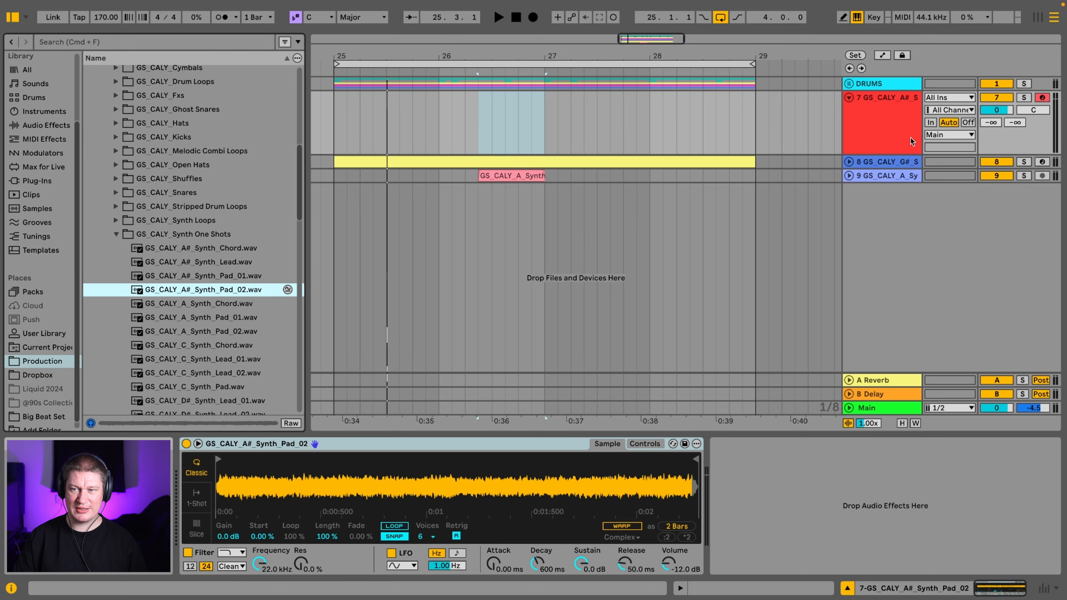
{"action": "left_click_drag", "start_coordinate": [891, 103], "coordinate": [885, 201]}
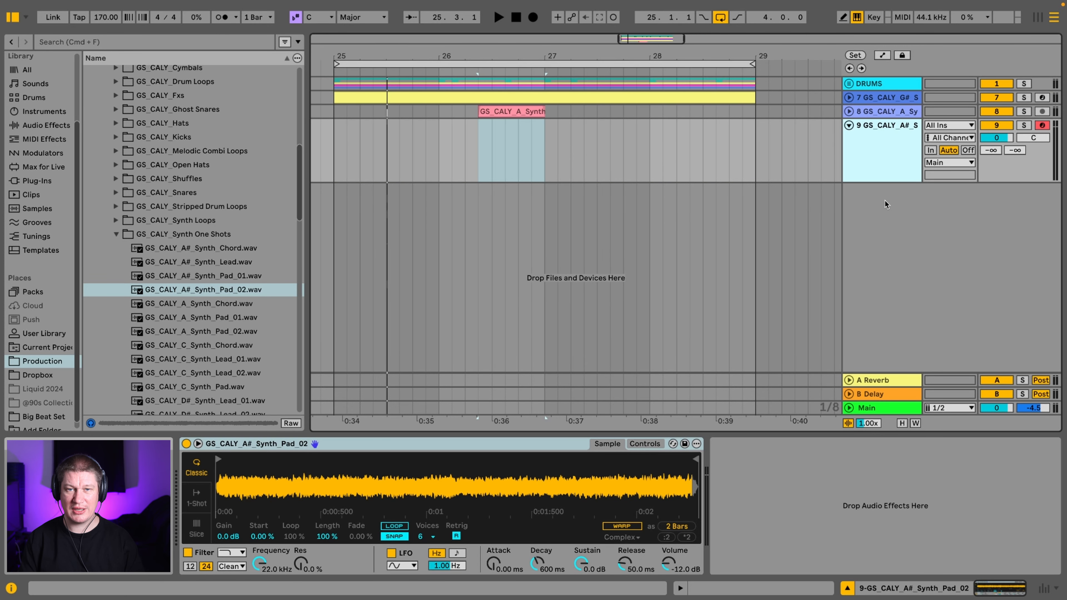
Step: Audition the pad by playing notes on its own and together with the loop
{"action": "key", "text": "f"}
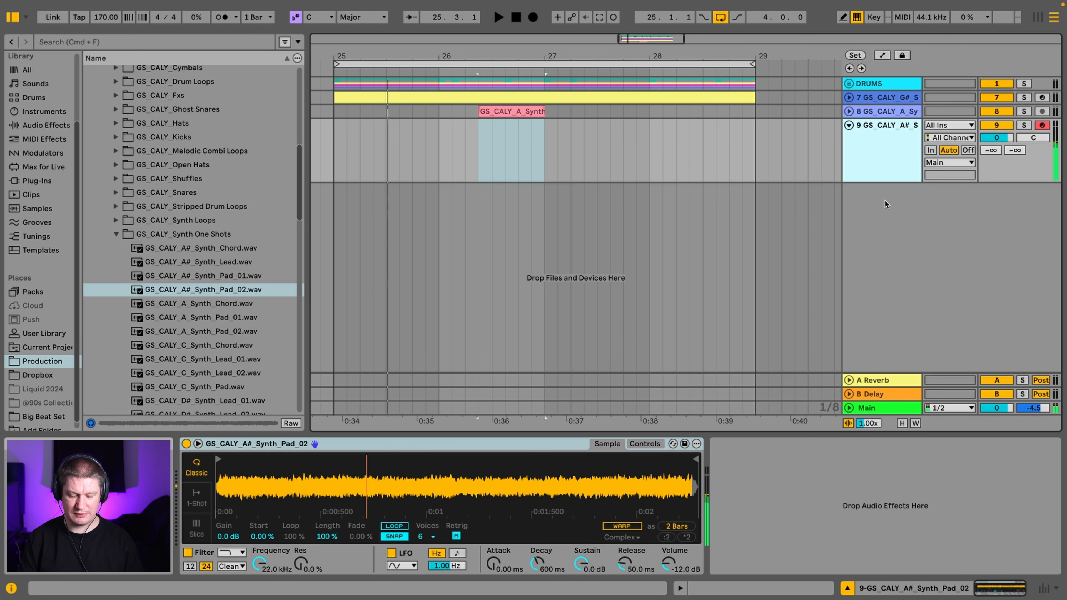
{"action": "key", "text": "x"}
{"action": "key", "text": "space"}
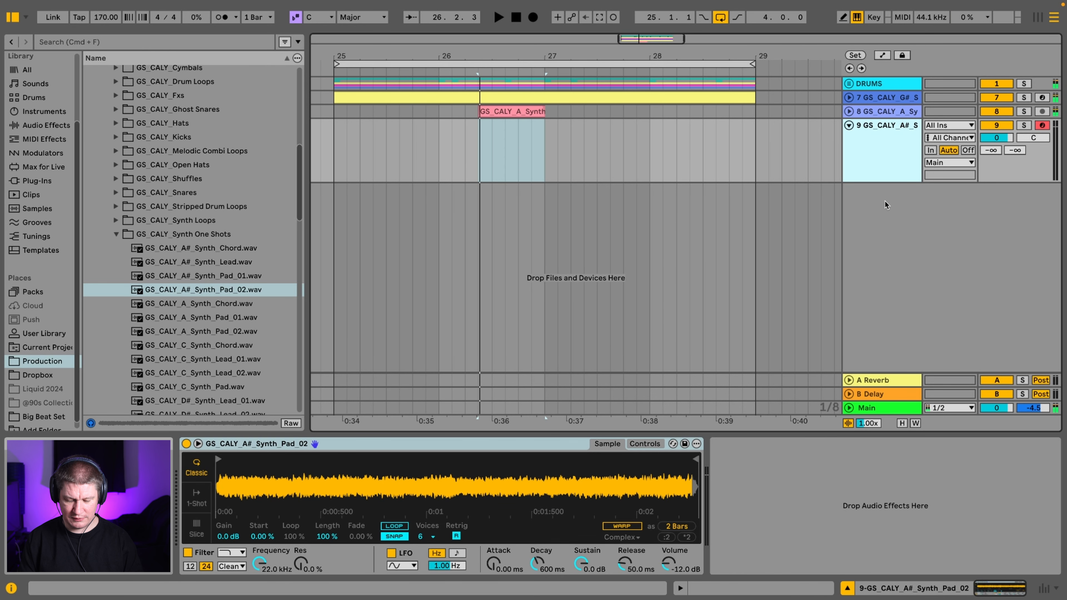
{"action": "key", "text": "f"}
{"action": "key", "text": "f"}
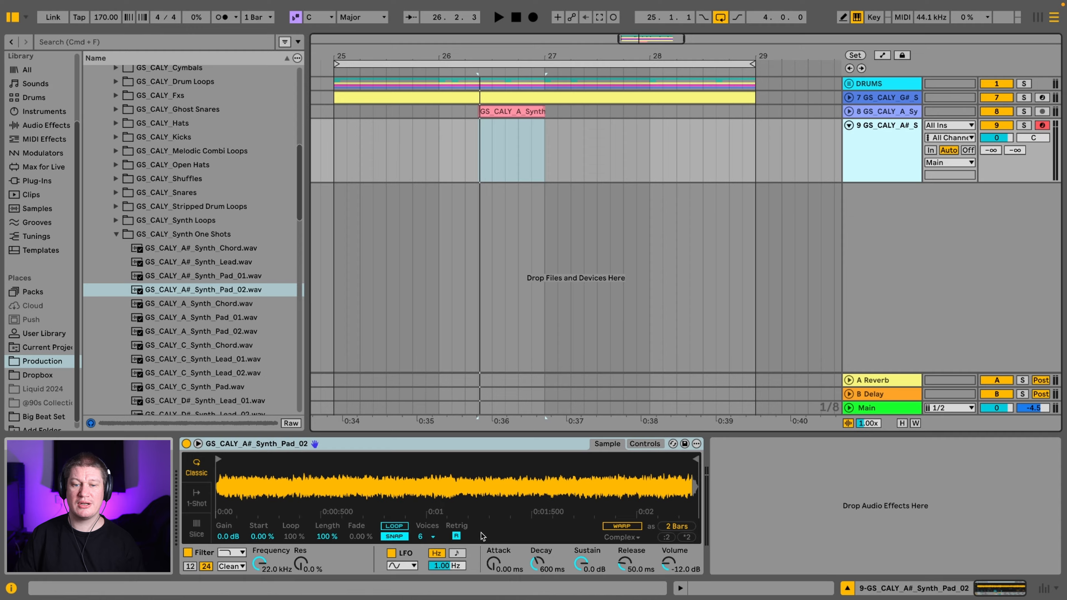
Step: Turn on looping for the pad sample with length 92.2 %, loop 64.1 % and fade 29.7 %, testing the sustained sound
{"action": "left_click", "coordinate": [395, 526]}
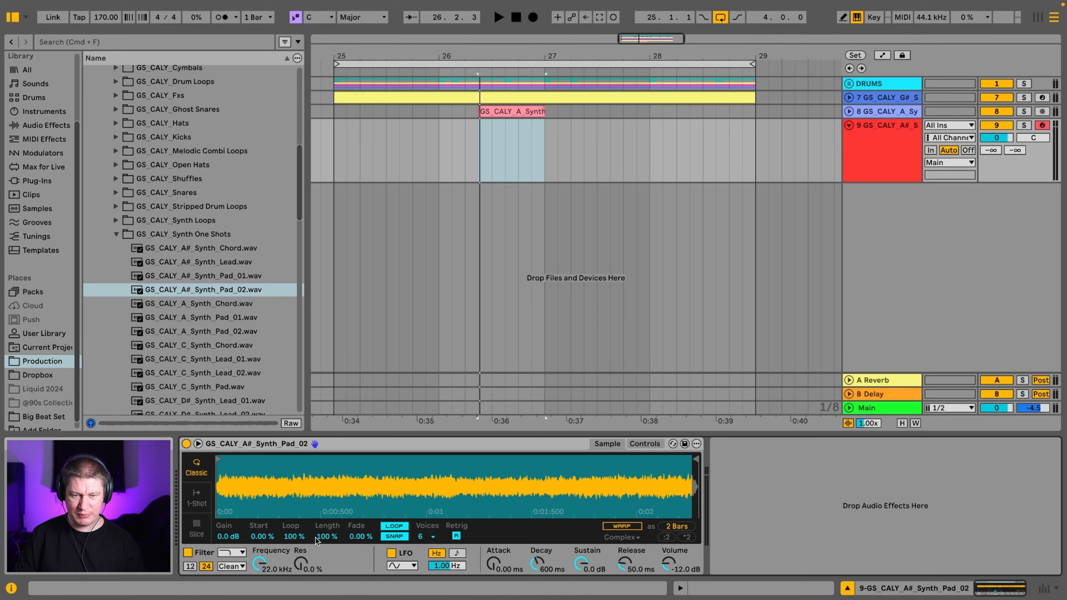
{"action": "left_click_drag", "start_coordinate": [328, 539], "coordinate": [292, 558]}
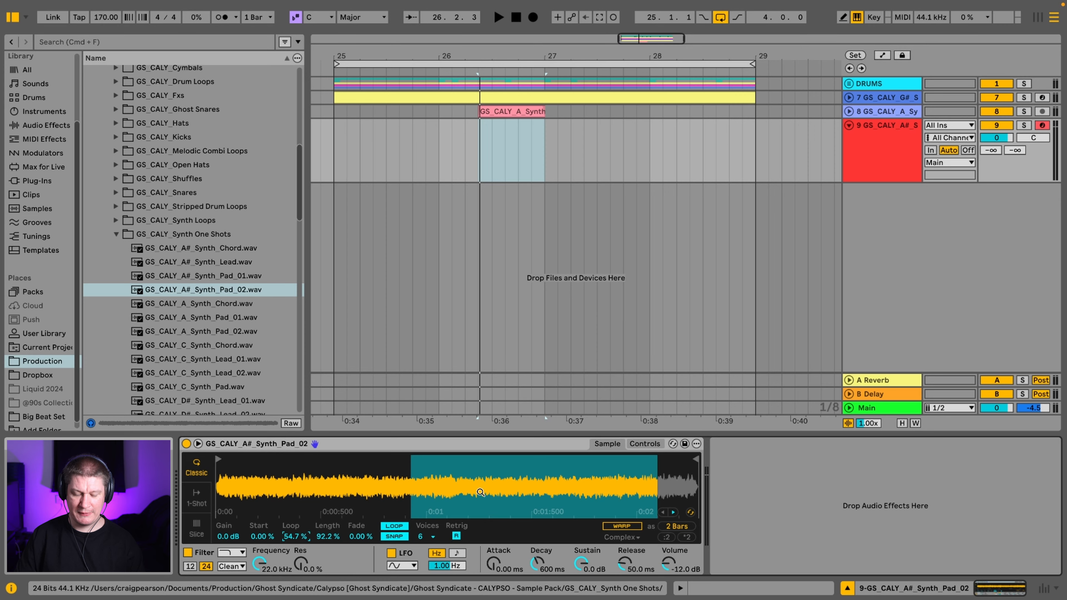
{"action": "key", "text": "a"}
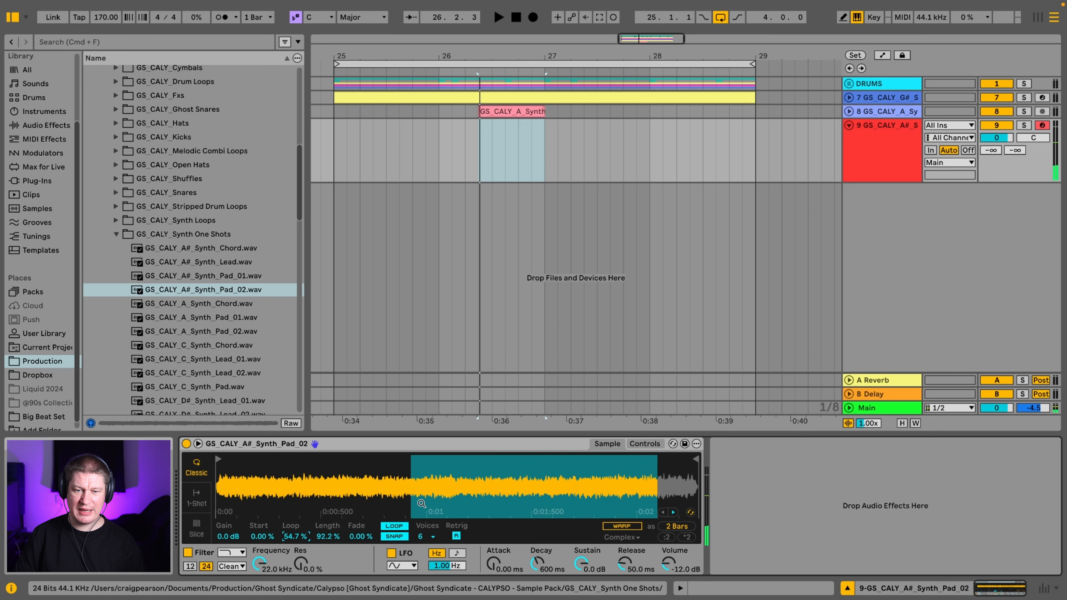
{"action": "left_click_drag", "start_coordinate": [297, 537], "coordinate": [296, 527]}
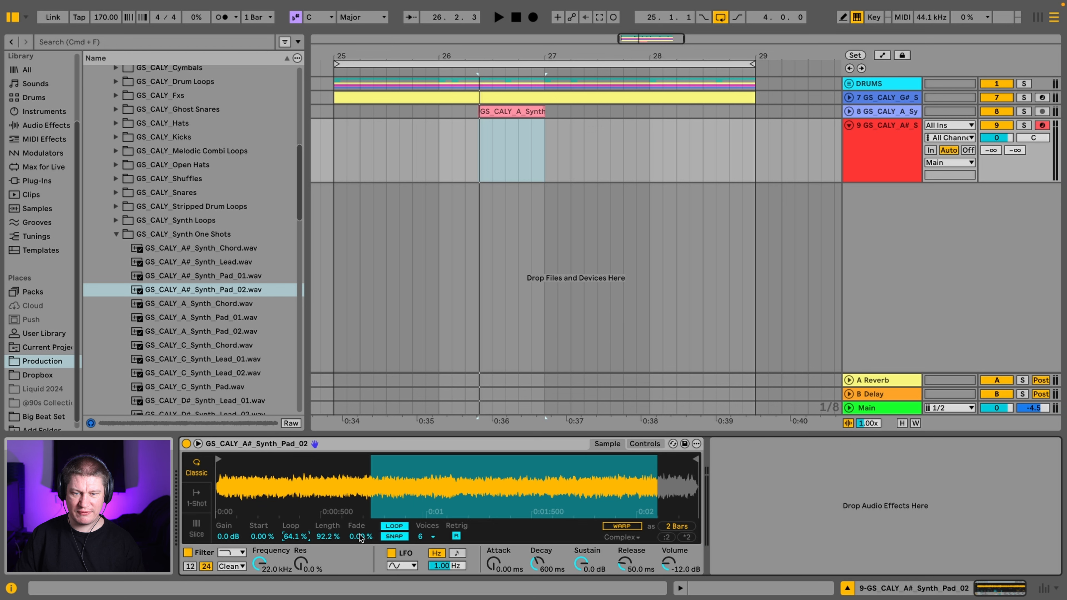
{"action": "left_click_drag", "start_coordinate": [361, 537], "coordinate": [360, 513]}
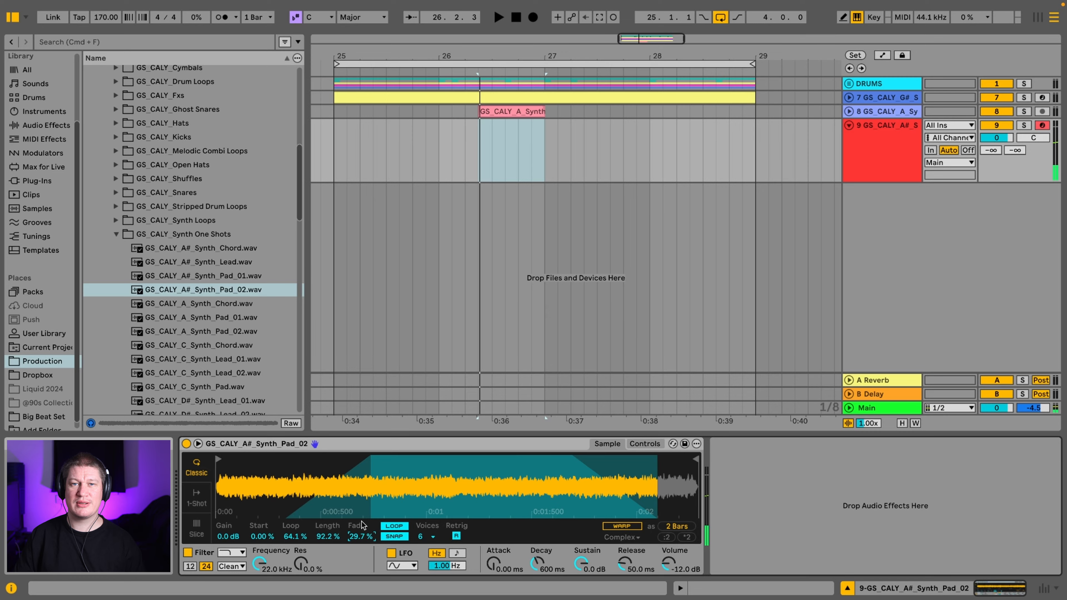
Step: Add a Hybrid Reverb after the pad's sampler with dry/wet at 23 % and the Halls convolution impulse response category
{"action": "left_click", "coordinate": [46, 125]}
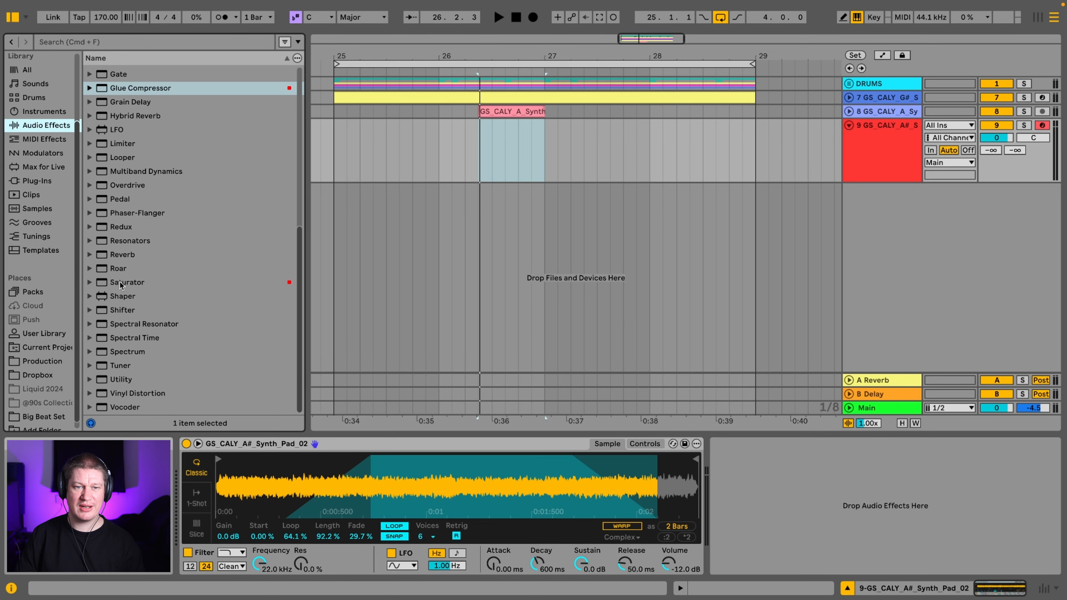
{"action": "scroll", "coordinate": [120, 283], "scroll_direction": "up", "scroll_amount": 3}
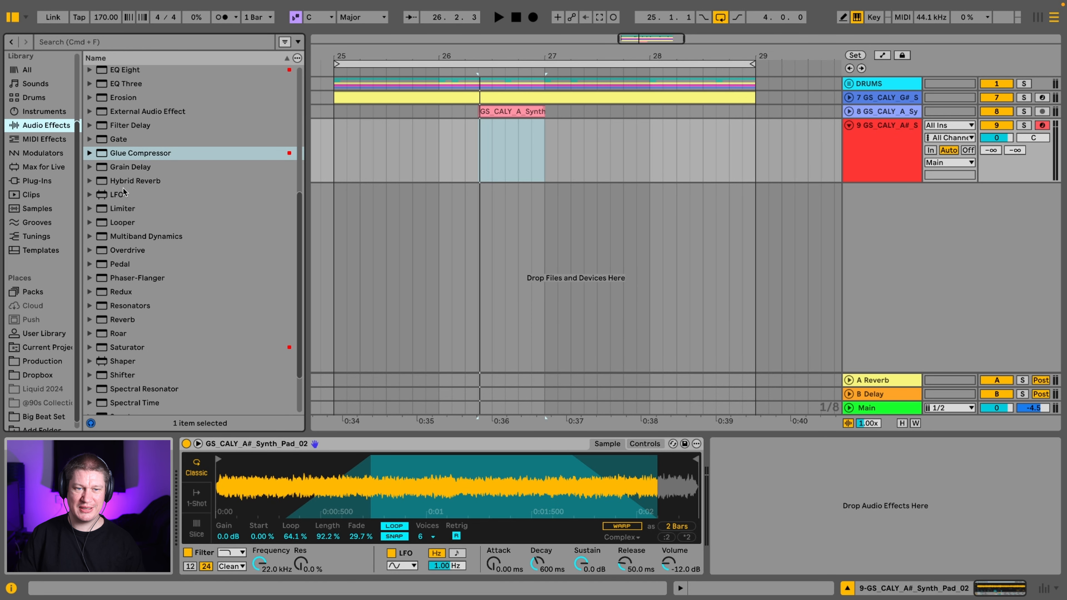
{"action": "left_click_drag", "start_coordinate": [122, 181], "coordinate": [824, 490]}
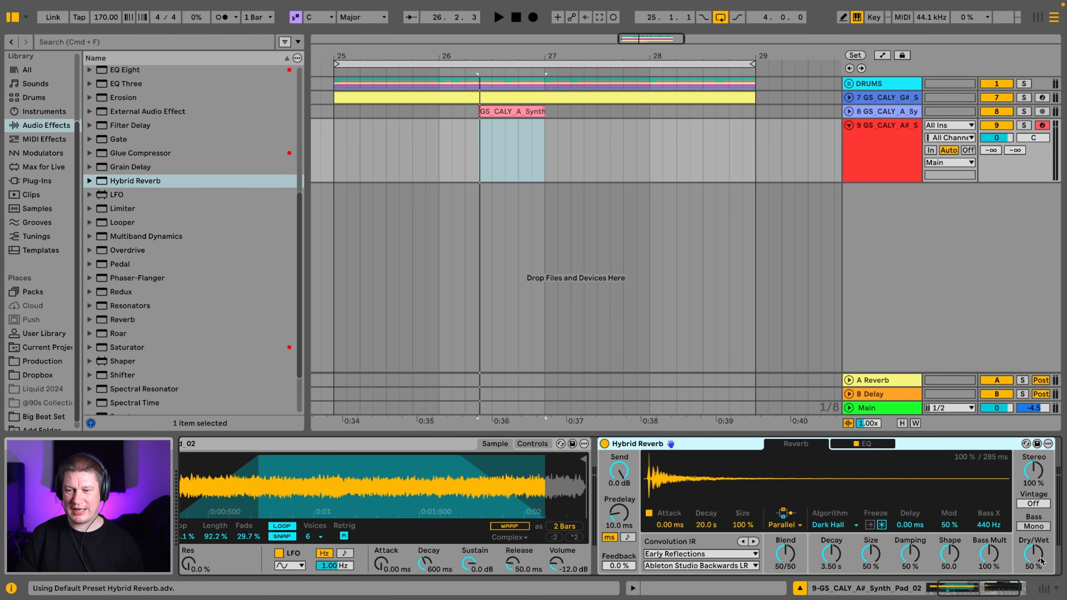
{"action": "left_click_drag", "start_coordinate": [1041, 560], "coordinate": [1041, 580]}
{"action": "left_click", "coordinate": [714, 554]}
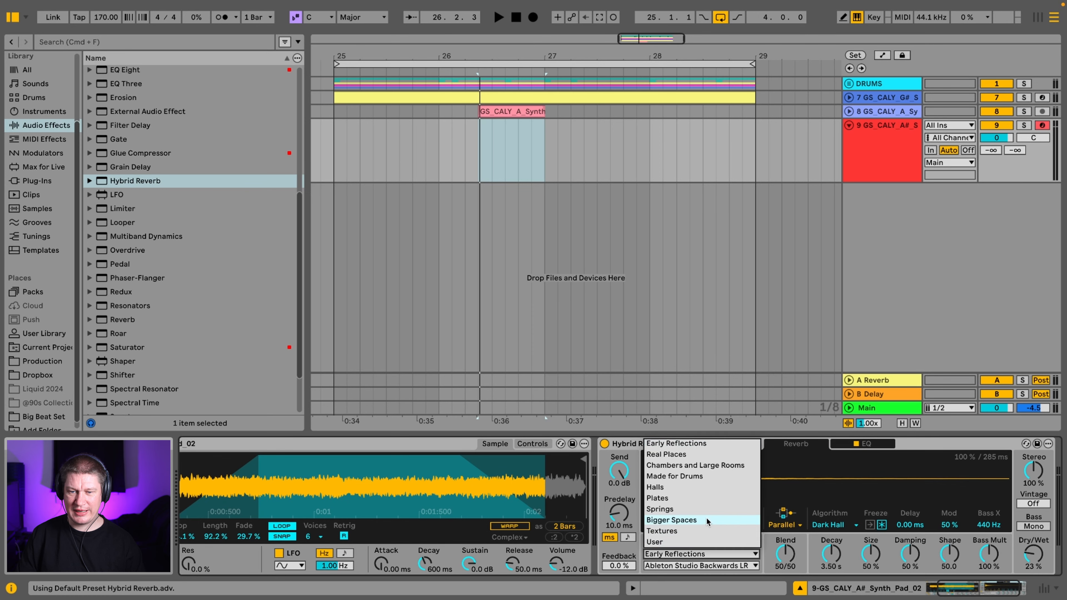
{"action": "left_click", "coordinate": [698, 487]}
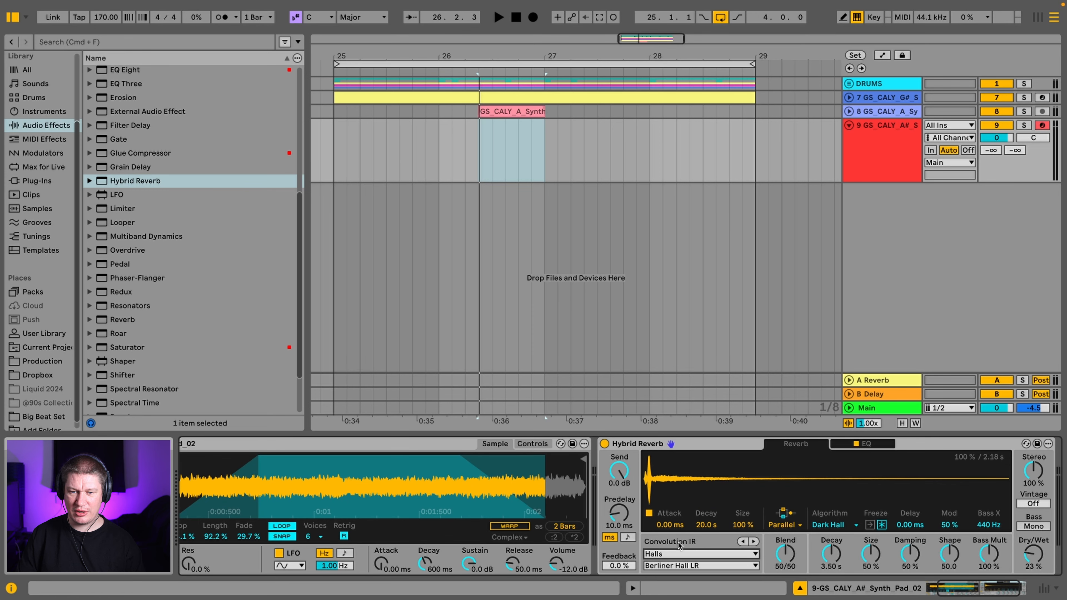
Step: Set the Hybrid Reverb's impulse response to Long Synth Hall and its dry/wet to 32 %
{"action": "left_click", "coordinate": [699, 566]}
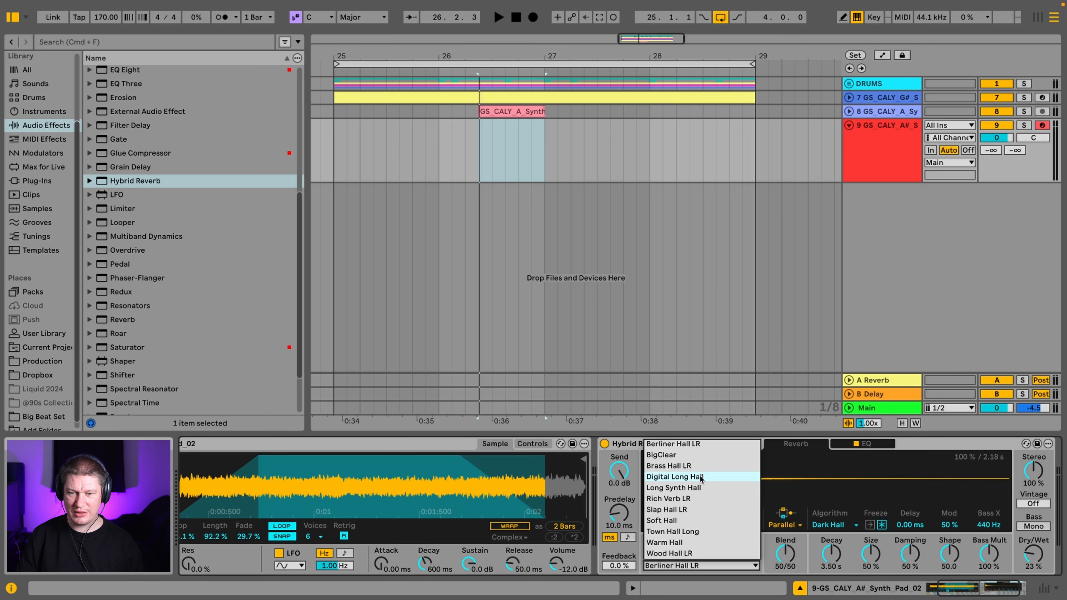
{"action": "left_click", "coordinate": [703, 487]}
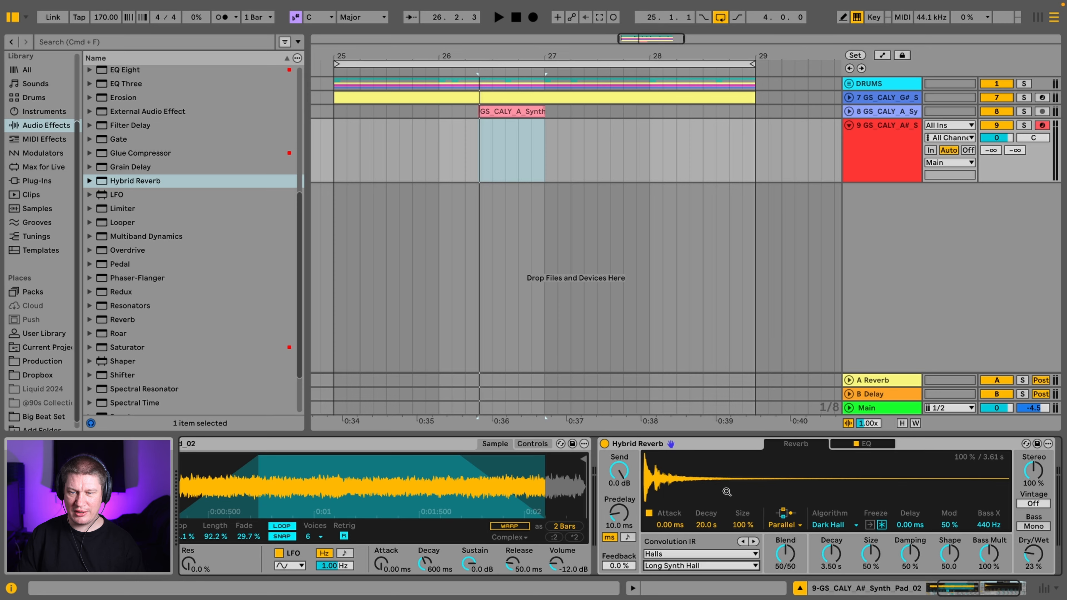
{"action": "left_click_drag", "start_coordinate": [1020, 564], "coordinate": [1020, 556]}
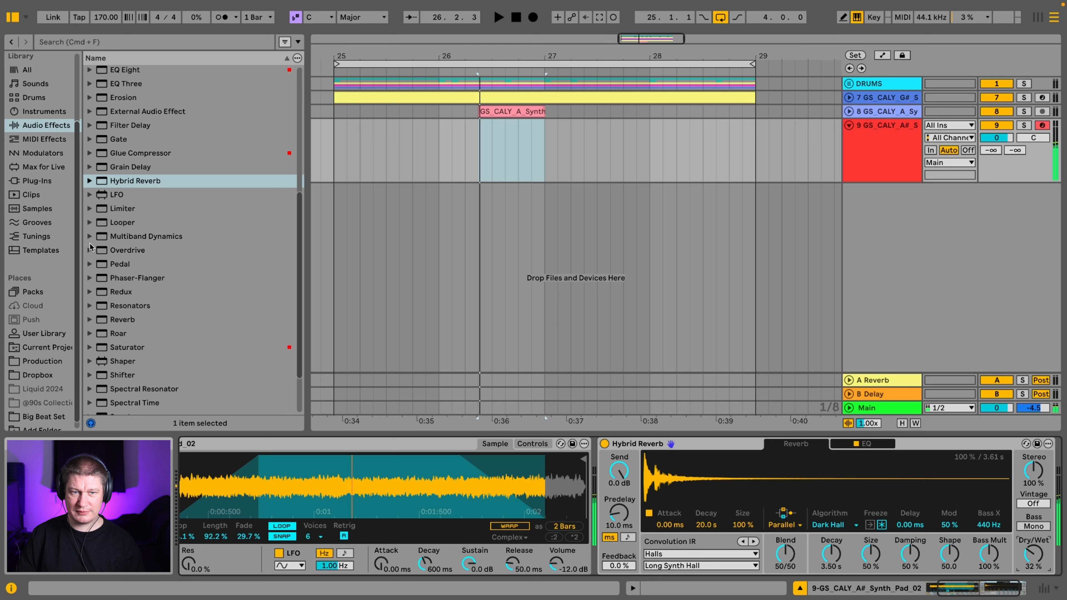
Step: Add a Delay between the pad's sampler and the Hybrid Reverb with dry/wet at 36 %
{"action": "scroll", "coordinate": [135, 207], "scroll_direction": "up", "scroll_amount": 3}
{"action": "scroll", "coordinate": [135, 207], "scroll_direction": "up", "scroll_amount": 4}
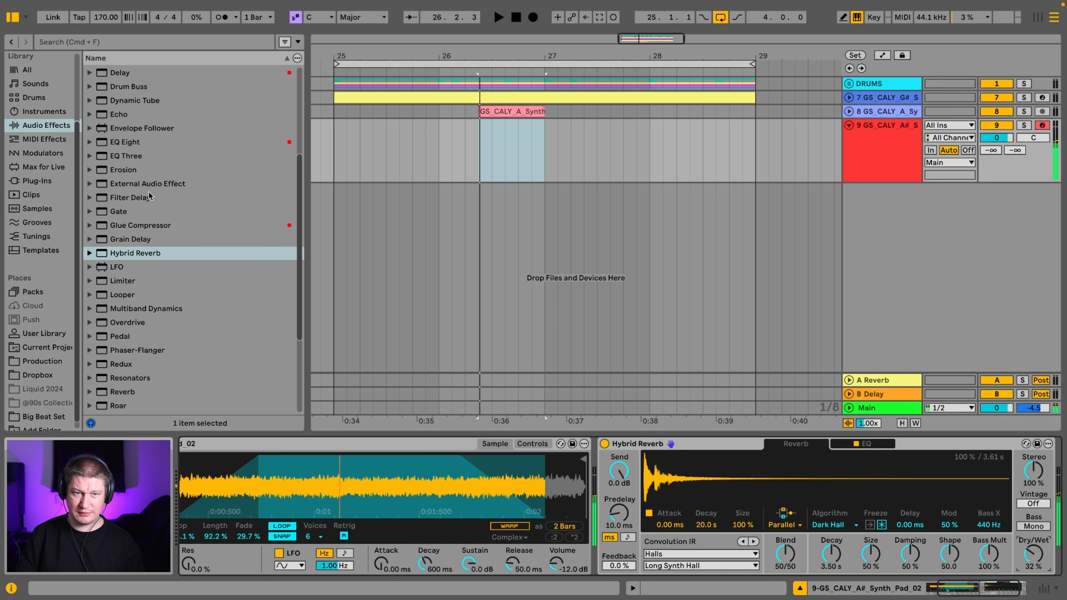
{"action": "scroll", "coordinate": [147, 188], "scroll_direction": "up", "scroll_amount": 5}
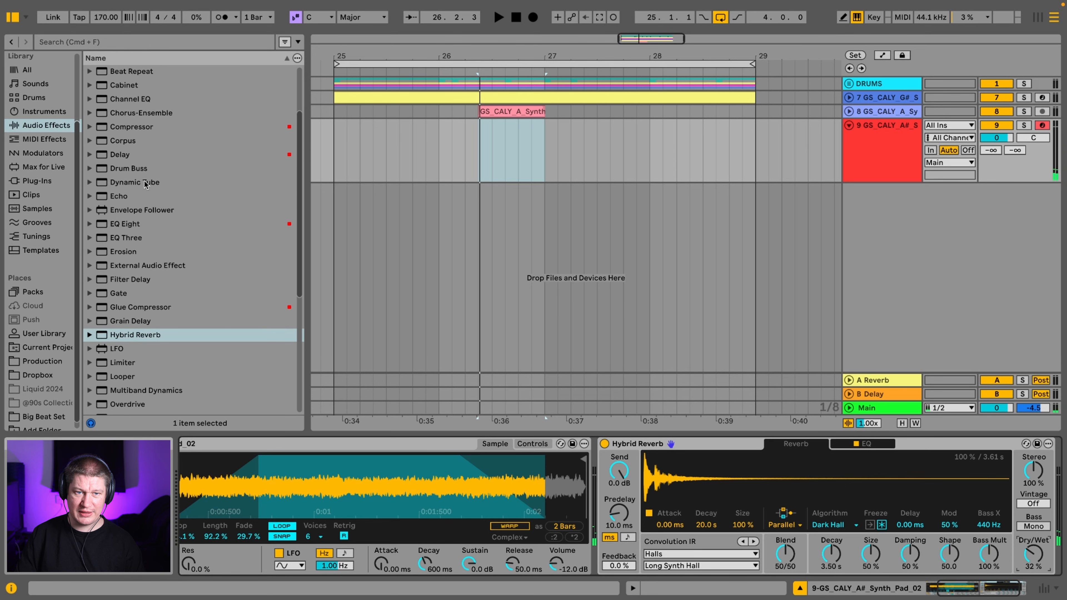
{"action": "left_click_drag", "start_coordinate": [127, 160], "coordinate": [622, 484]}
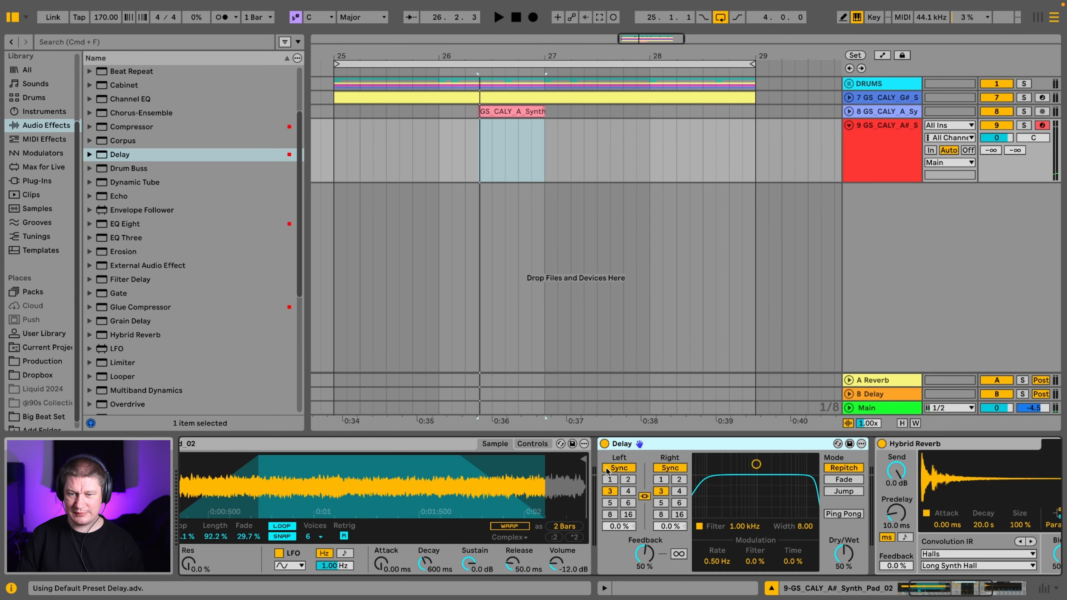
{"action": "left_click_drag", "start_coordinate": [858, 572], "coordinate": [858, 573]}
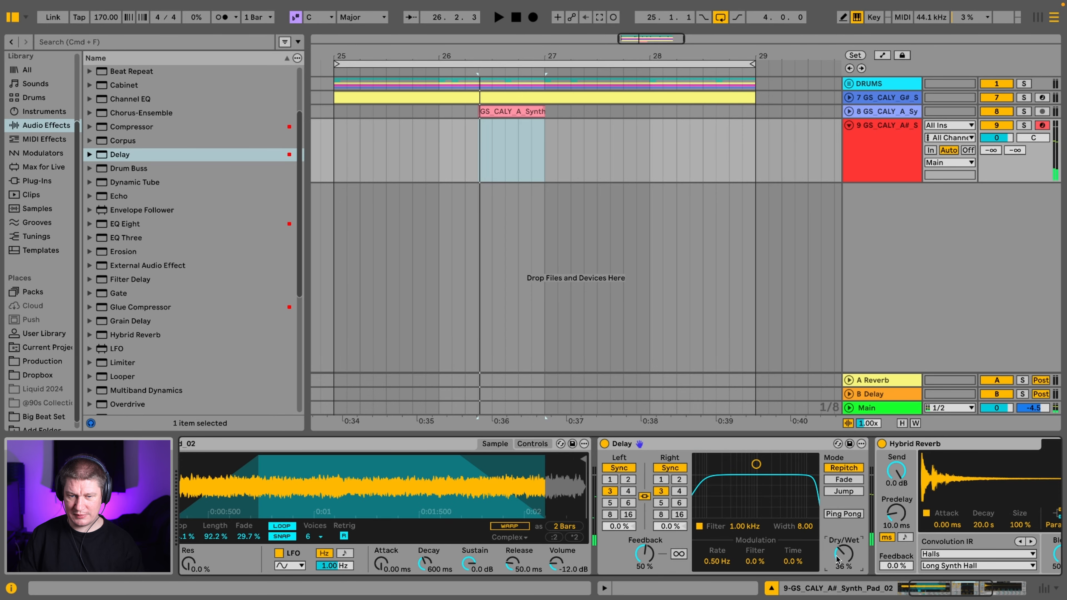
Step: Record an eight-bar pad part of two four-bar sustained notes from bar 25 and undo the overrun take
{"action": "left_click", "coordinate": [534, 18]}
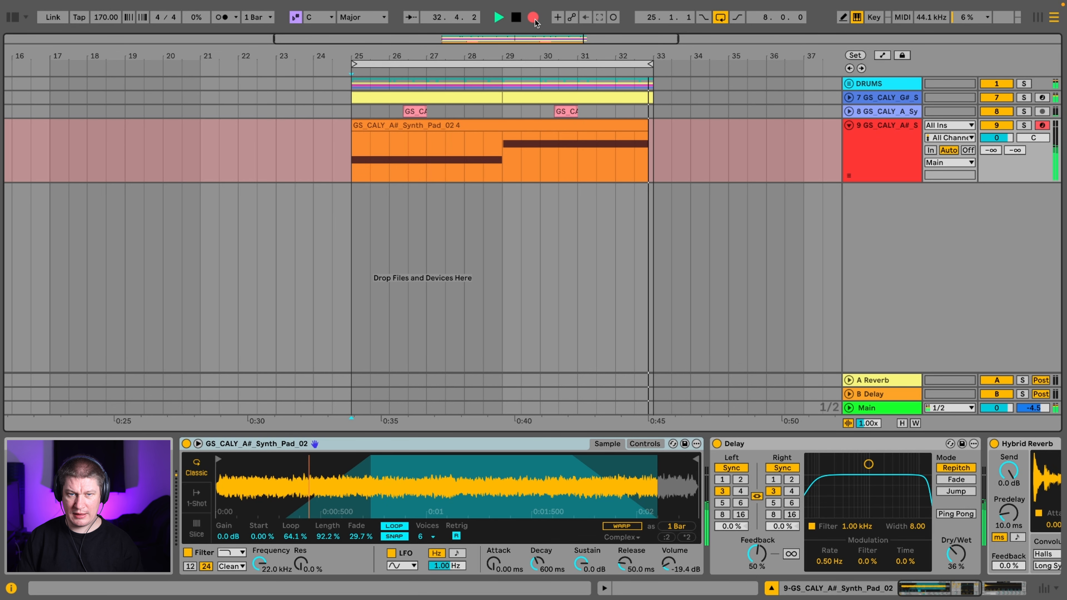
{"action": "key", "text": "space"}
{"action": "key", "text": "super+z"}
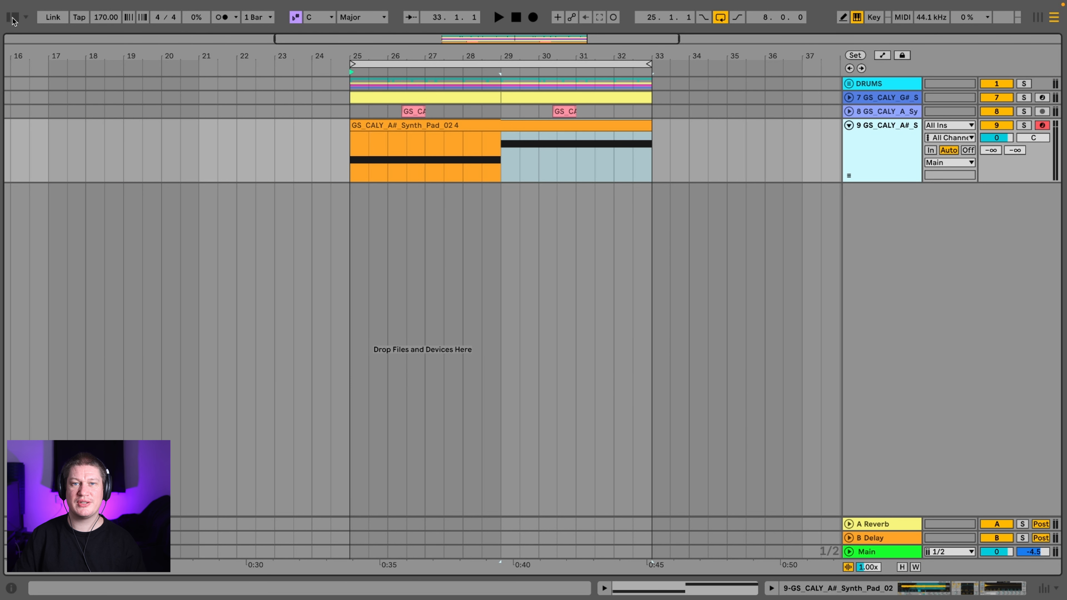
Step: Preview the GS_CALY synth one shots from A_Synth_Pad_01 through the C leads and pad to the four D# leads
{"action": "left_click", "coordinate": [13, 17]}
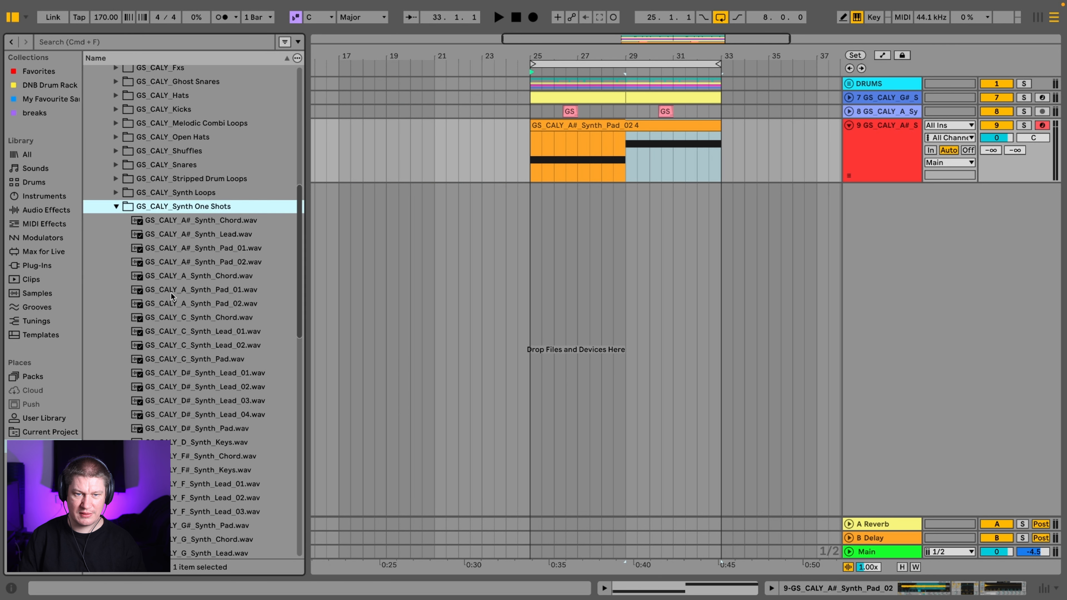
{"action": "left_click", "coordinate": [171, 293]}
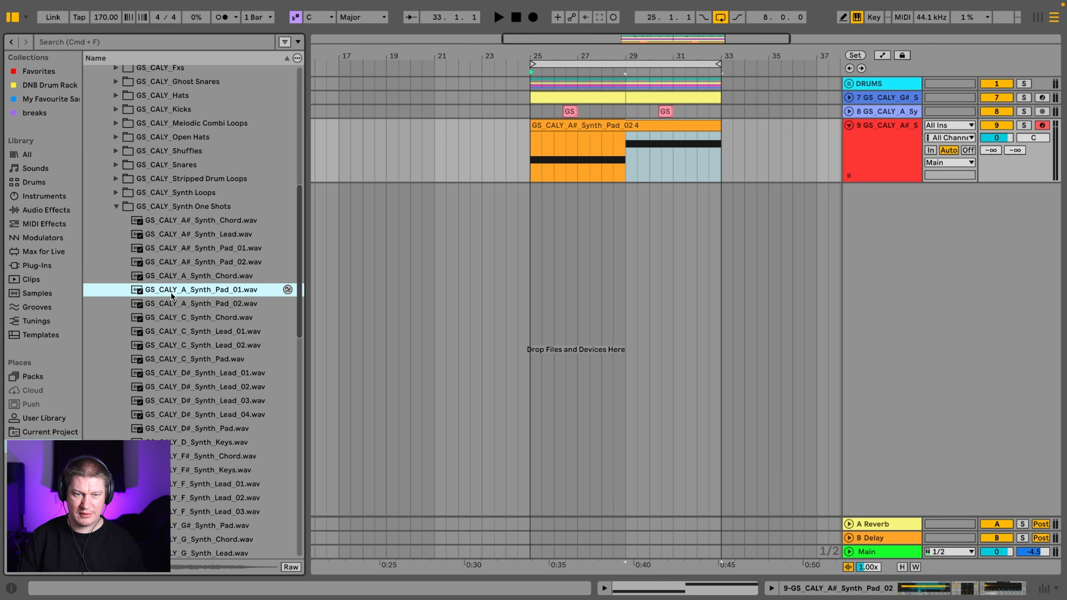
{"action": "scroll", "coordinate": [172, 294], "scroll_direction": "down", "scroll_amount": 2}
{"action": "left_click", "coordinate": [173, 293]}
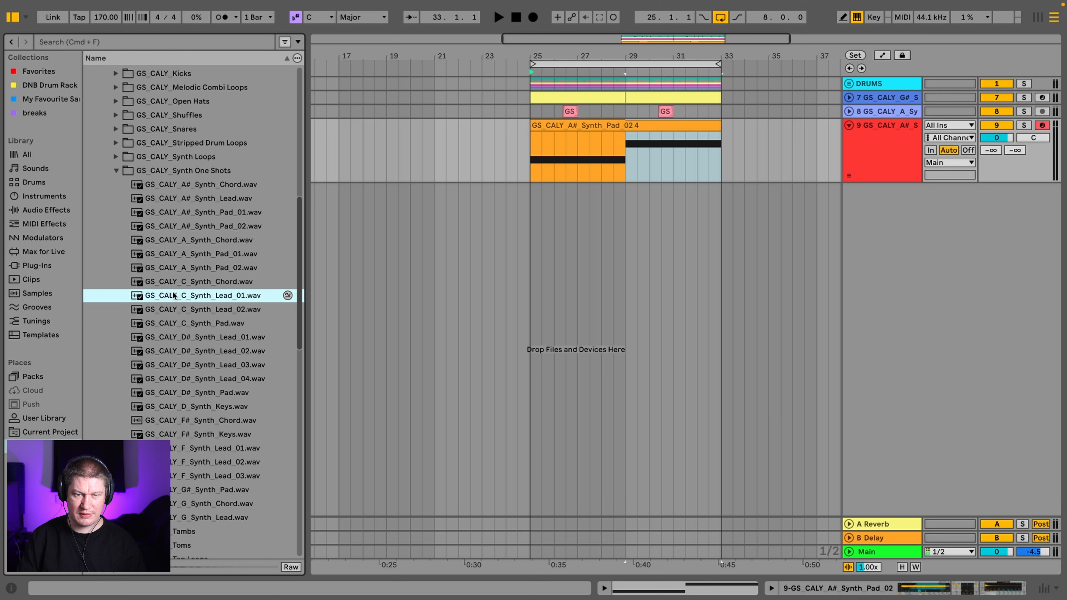
{"action": "scroll", "coordinate": [204, 296], "scroll_direction": "down", "scroll_amount": 1}
{"action": "left_click", "coordinate": [203, 297]}
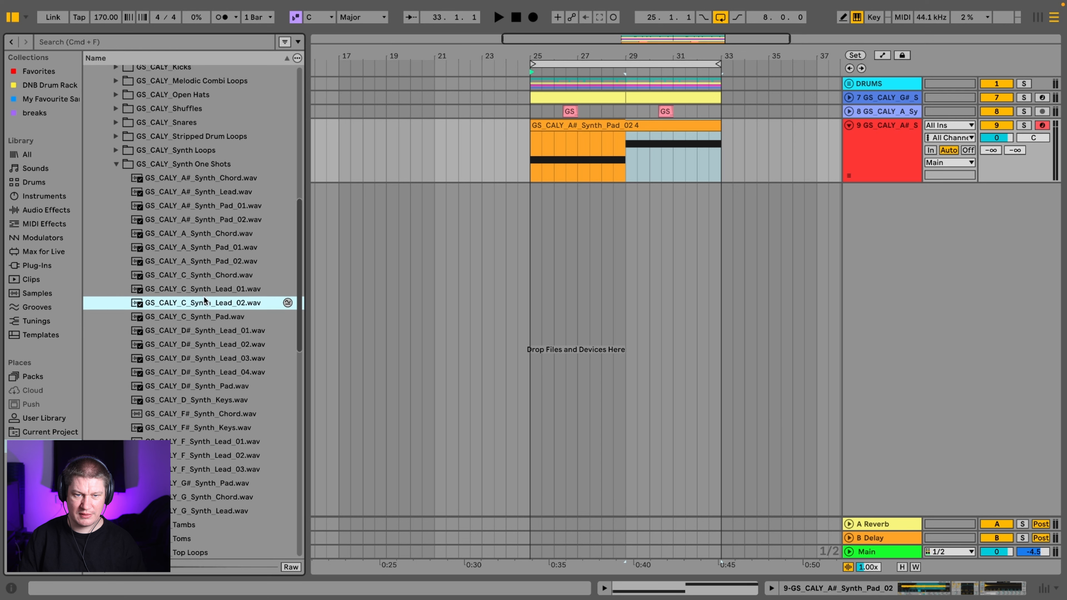
{"action": "left_click", "coordinate": [205, 313]}
{"action": "scroll", "coordinate": [206, 313], "scroll_direction": "down", "scroll_amount": 2}
{"action": "left_click", "coordinate": [206, 314]}
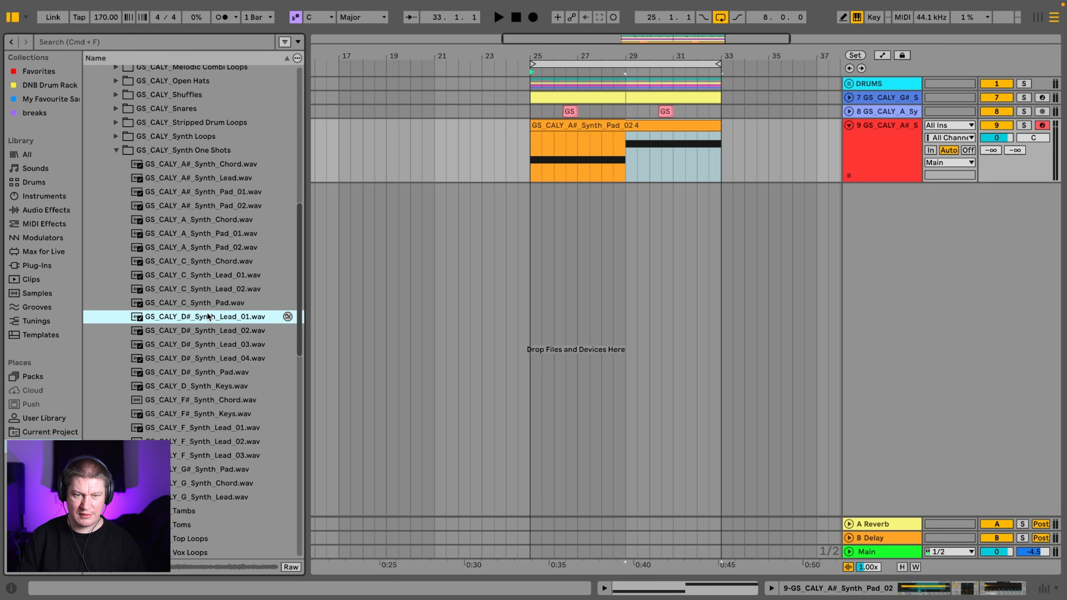
{"action": "scroll", "coordinate": [207, 315], "scroll_direction": "down", "scroll_amount": 1}
{"action": "left_click", "coordinate": [215, 325]}
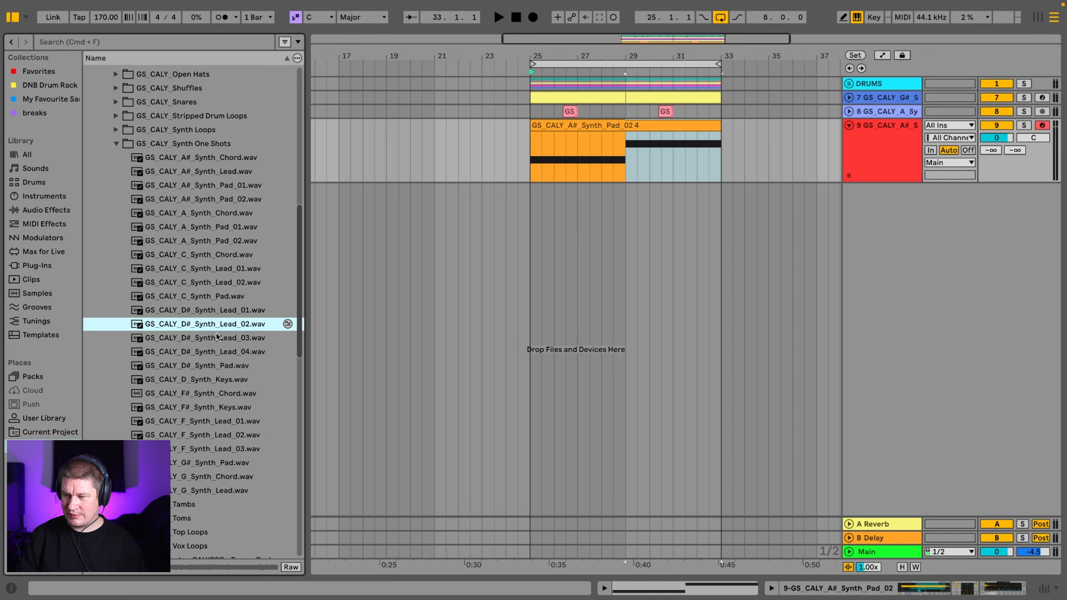
{"action": "left_click", "coordinate": [218, 338]}
{"action": "scroll", "coordinate": [218, 338], "scroll_direction": "down", "scroll_amount": 1}
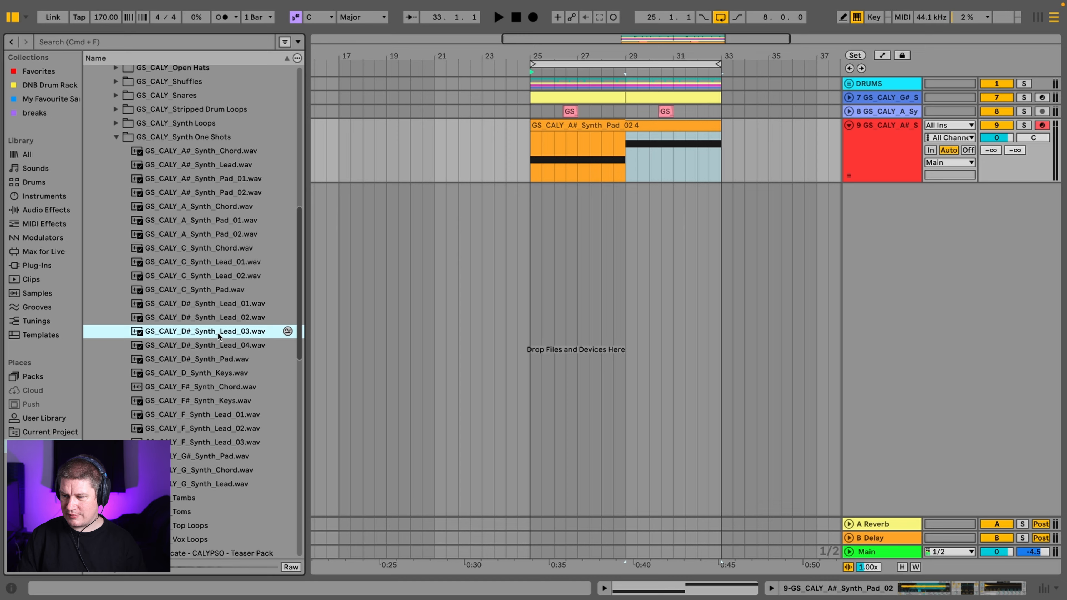
{"action": "left_click", "coordinate": [219, 345]}
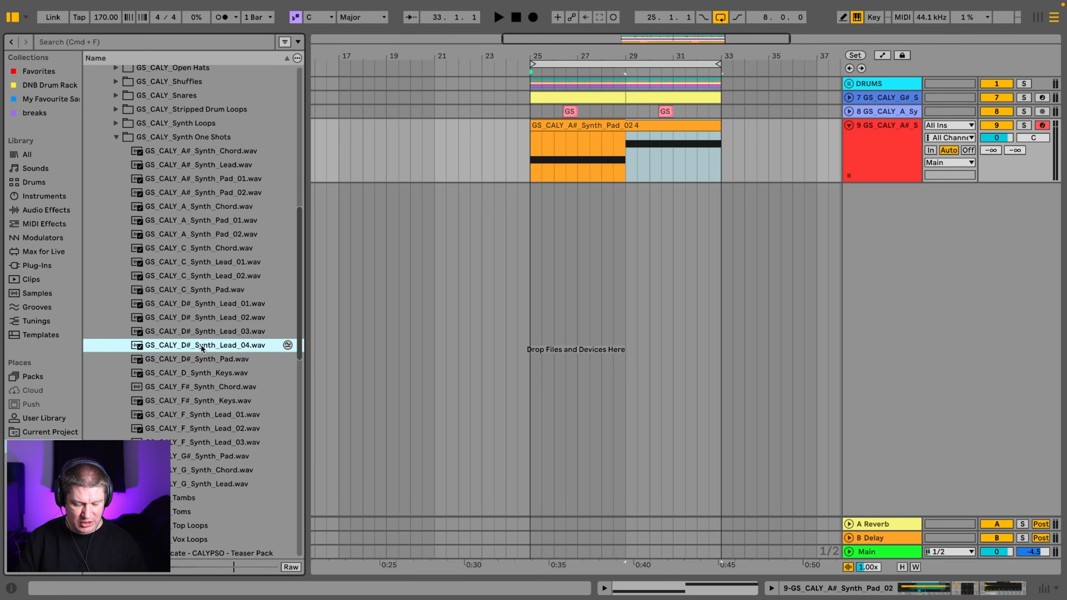
Step: Load GS_CALY_D#_Synth_Lead_04.wav on a new MIDI track below the pad
{"action": "key", "text": "super+shift+t"}
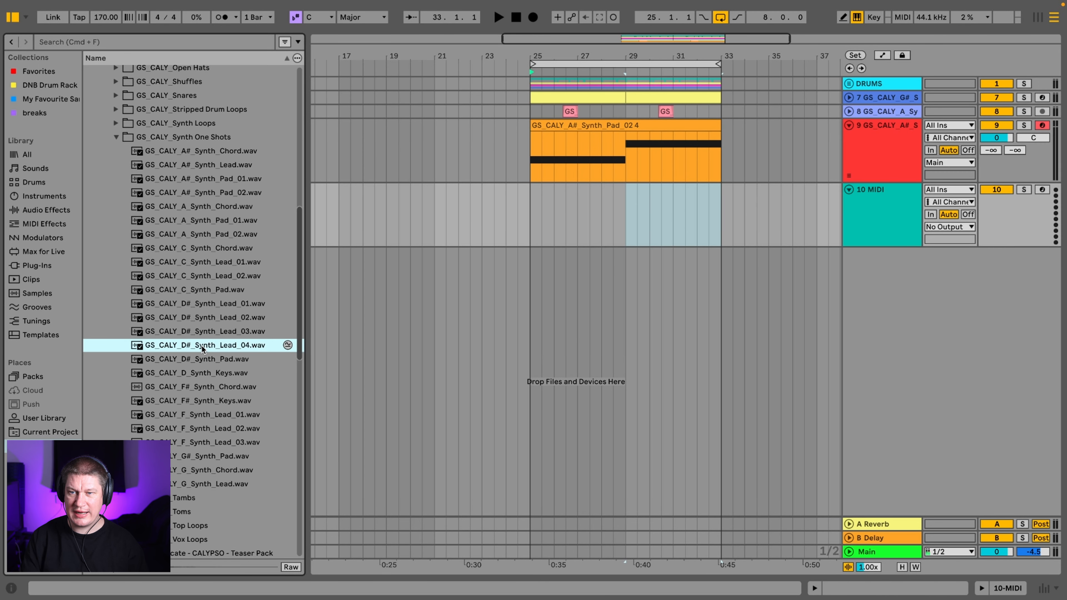
{"action": "double_click", "coordinate": [202, 345]}
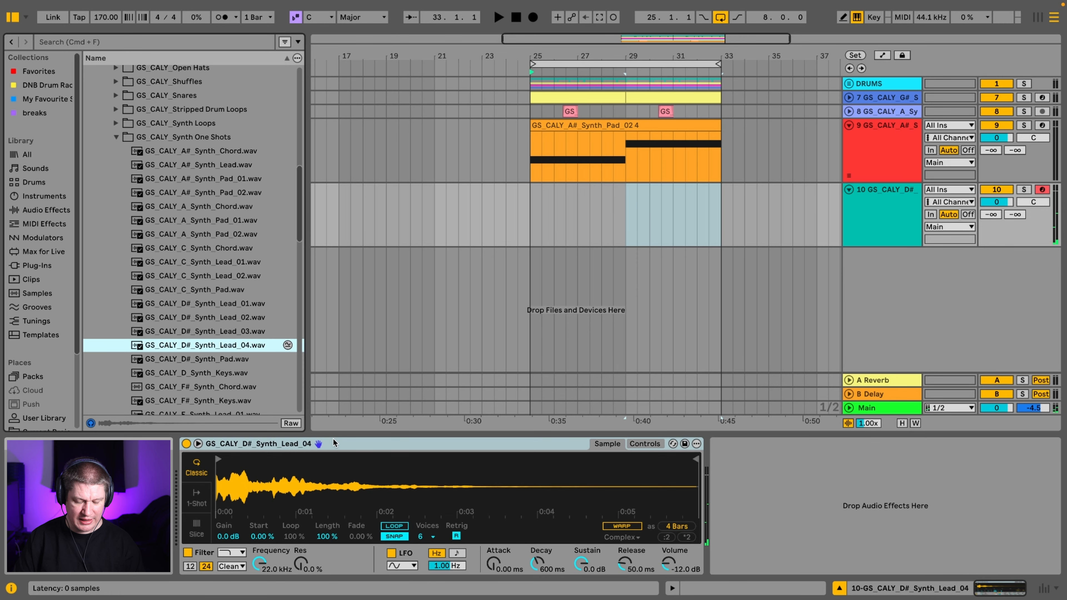
Step: Record an eight-bar lead part from bar 25 holding D2 and E2 for four bars each, and undo the overrun take
{"action": "left_click", "coordinate": [531, 213]}
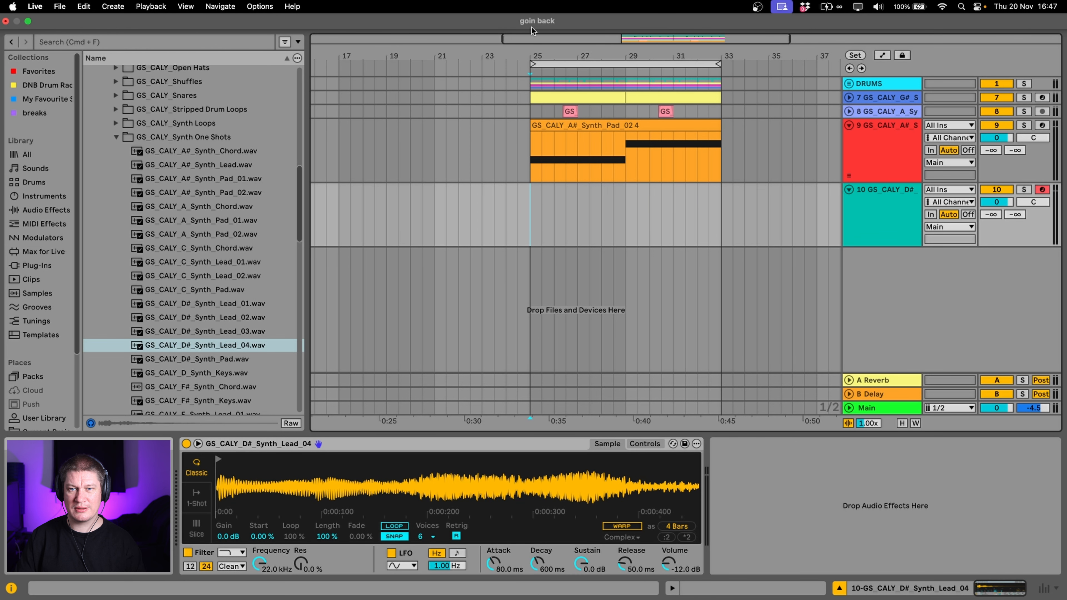
{"action": "left_click", "coordinate": [533, 18]}
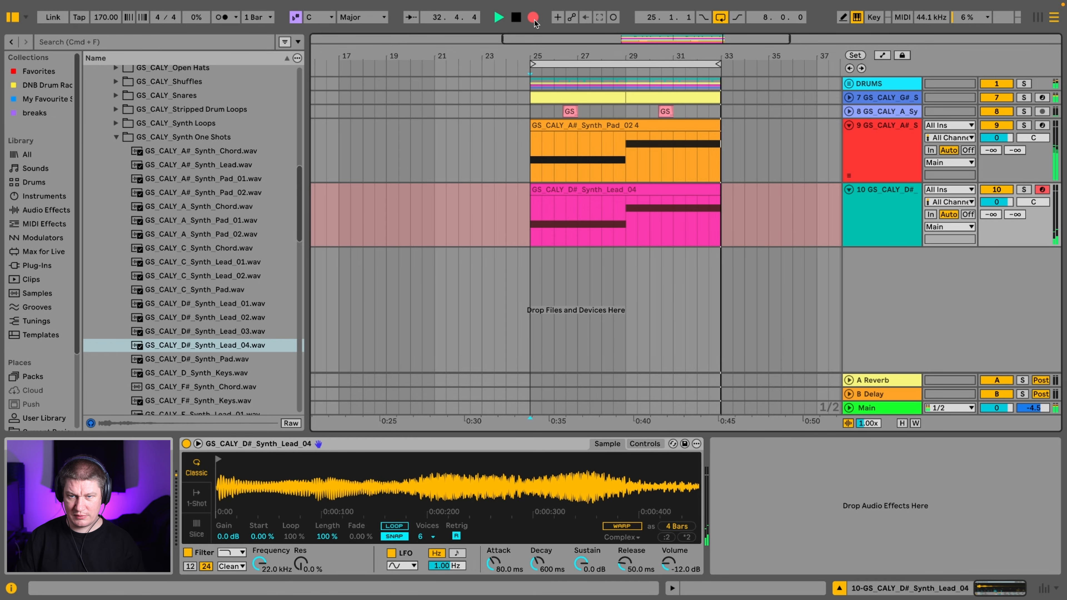
{"action": "key", "text": "space"}
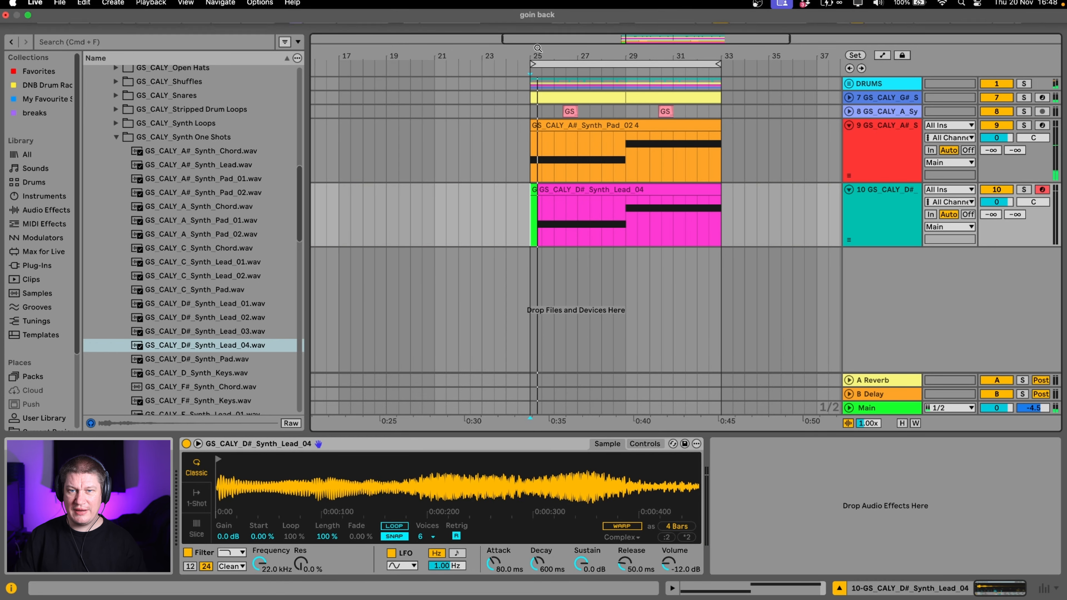
{"action": "left_click_drag", "start_coordinate": [539, 50], "coordinate": [442, 176]}
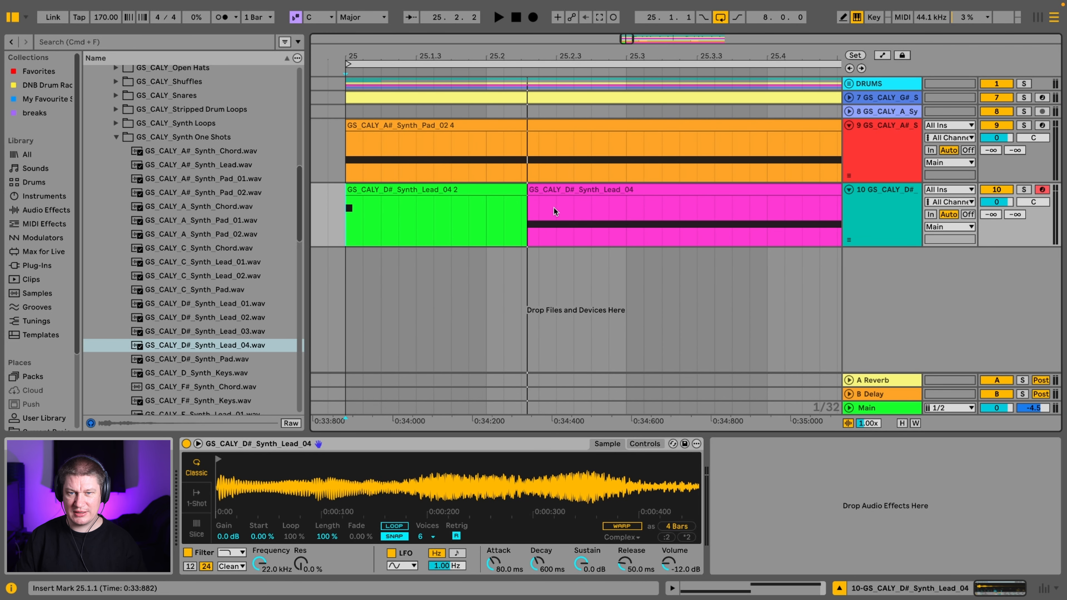
{"action": "key", "text": "super+z"}
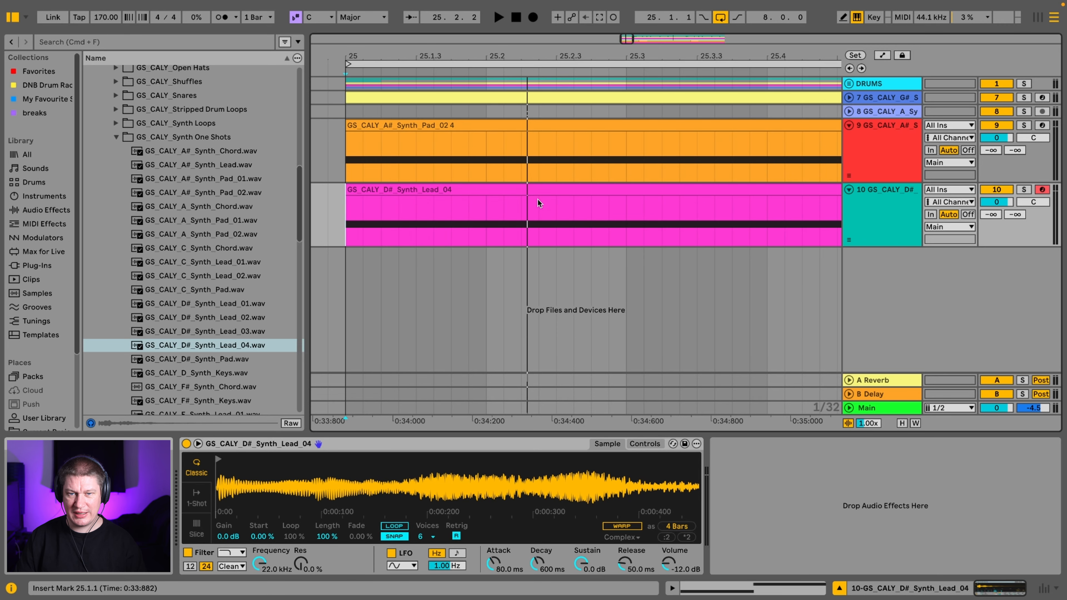
Step: Open the recorded lead clip and check how its first note aligns with the clip start
{"action": "double_click", "coordinate": [539, 191]}
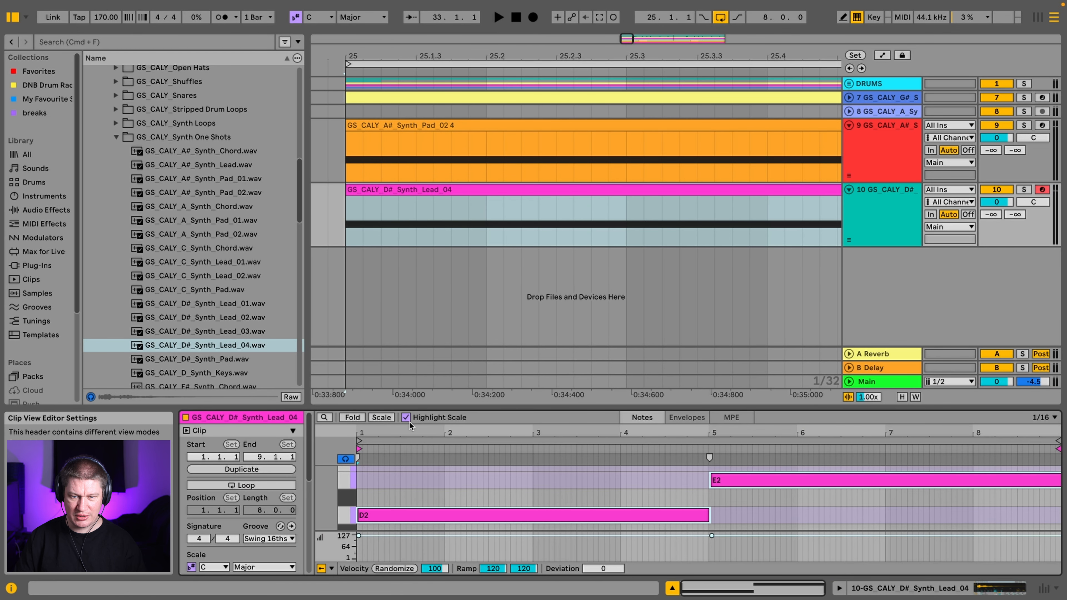
{"action": "left_click_drag", "start_coordinate": [407, 433], "coordinate": [408, 526]}
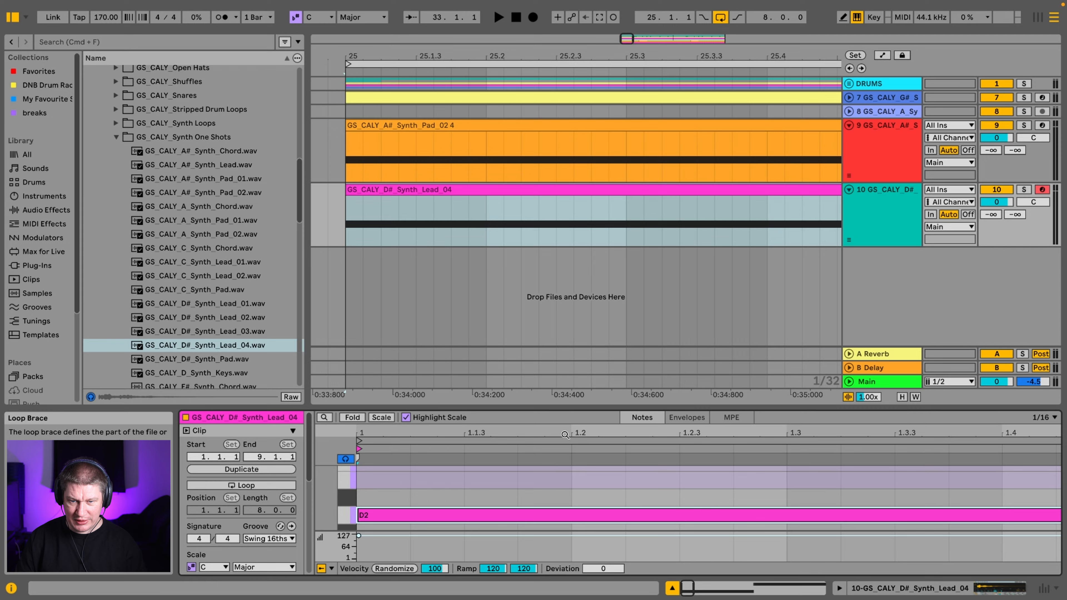
{"action": "key", "text": "w"}
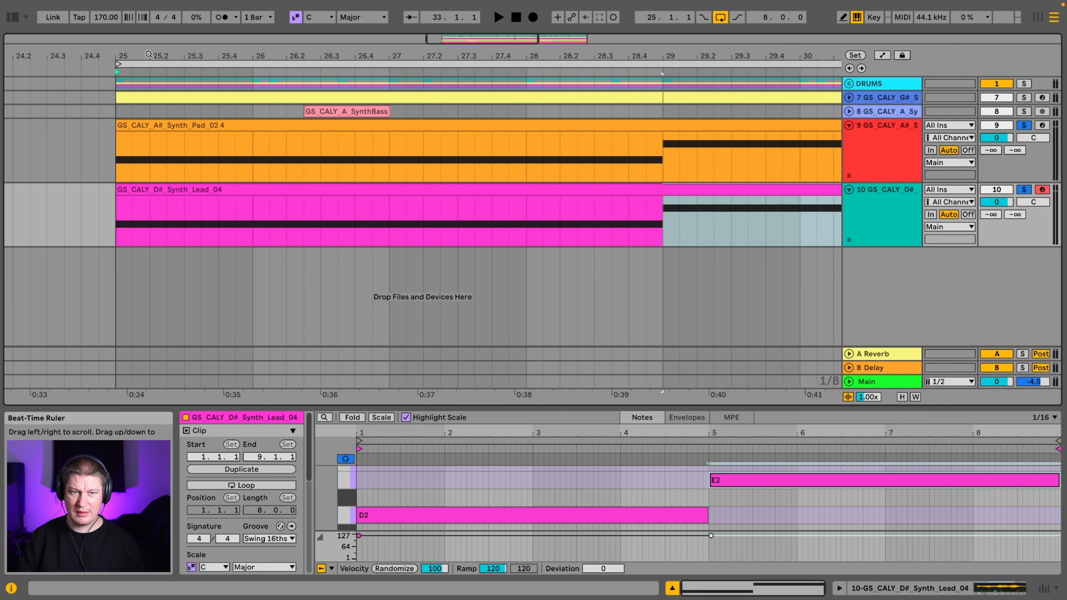
Step: Balance the lead against the soloed pad and the full loop during playback, ending the solo and setting the lead track's volume to -9.0 dB
{"action": "key", "text": "space"}
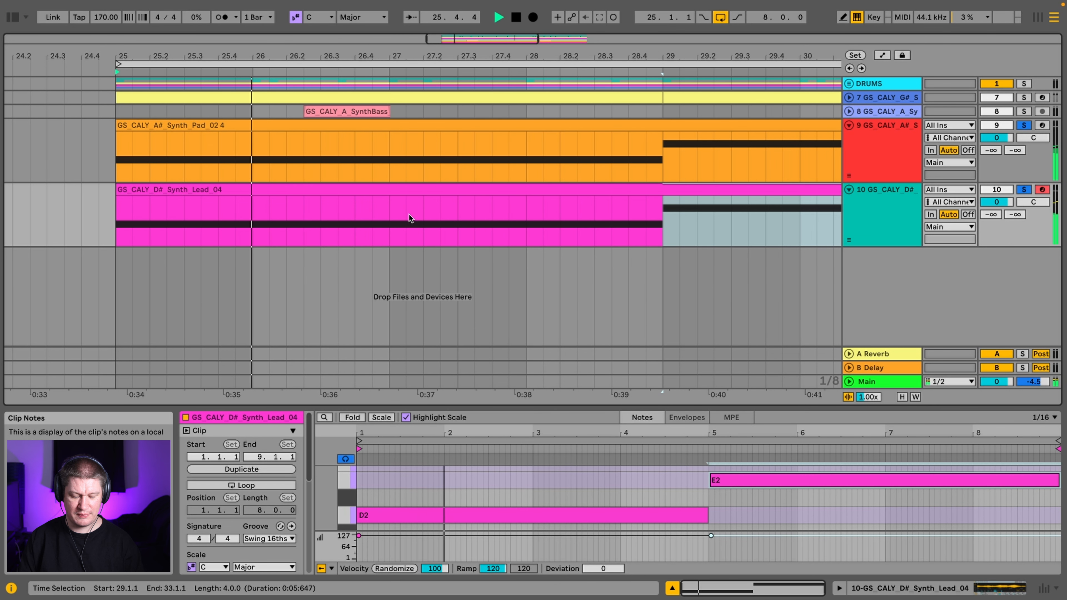
{"action": "key", "text": "Tab"}
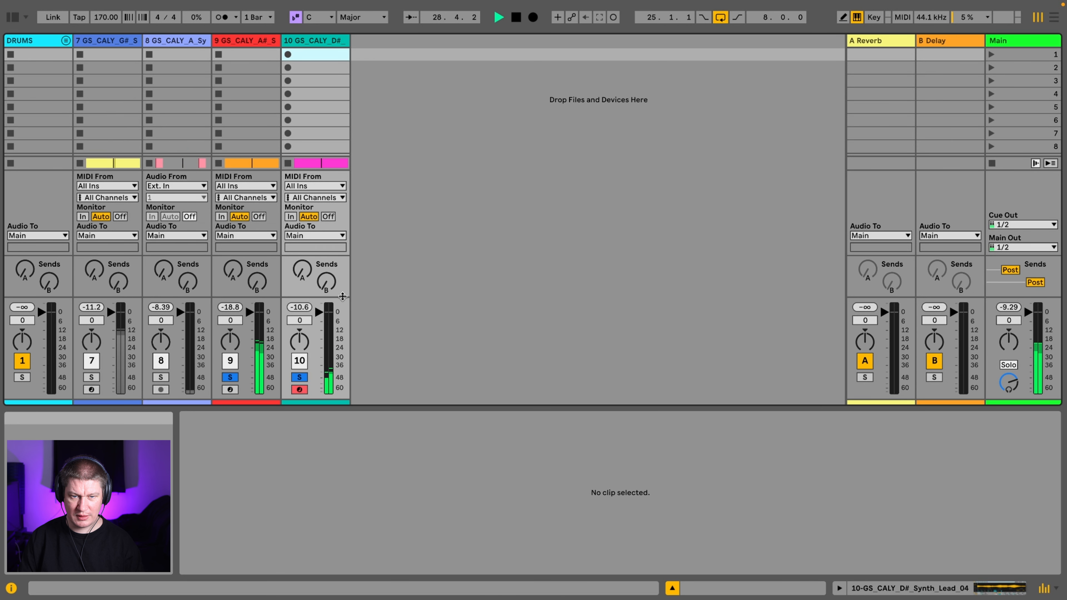
{"action": "left_click_drag", "start_coordinate": [319, 312], "coordinate": [318, 328]}
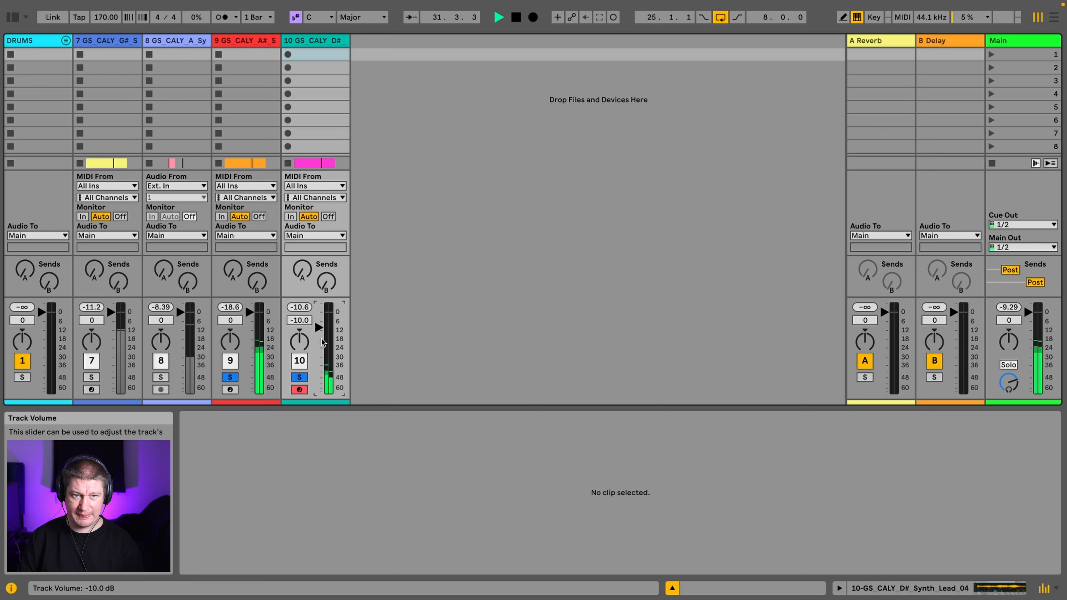
{"action": "left_click", "coordinate": [302, 377]}
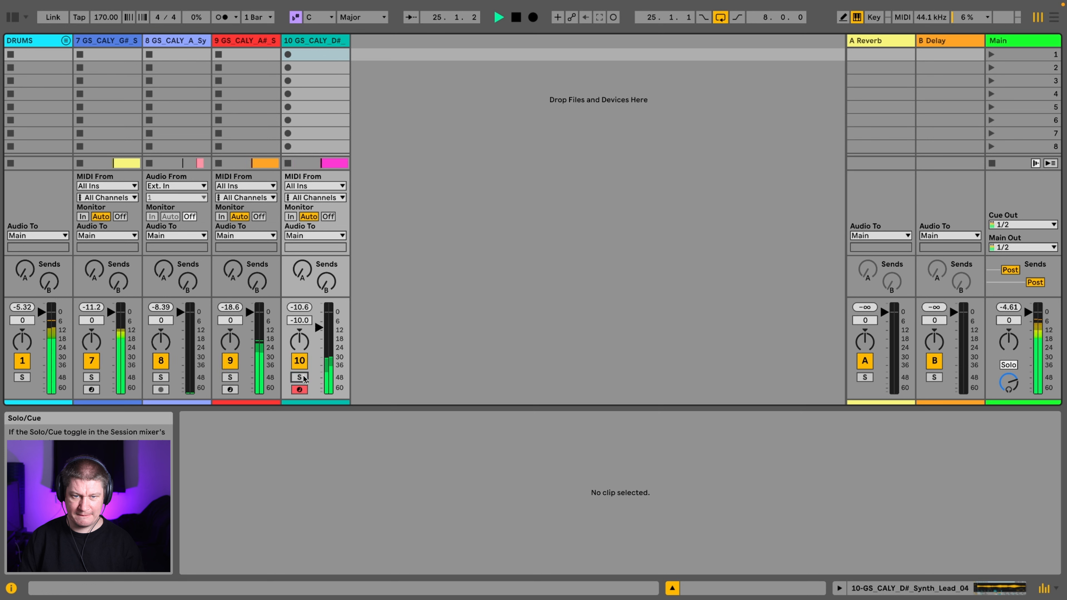
{"action": "left_click_drag", "start_coordinate": [319, 328], "coordinate": [318, 327]}
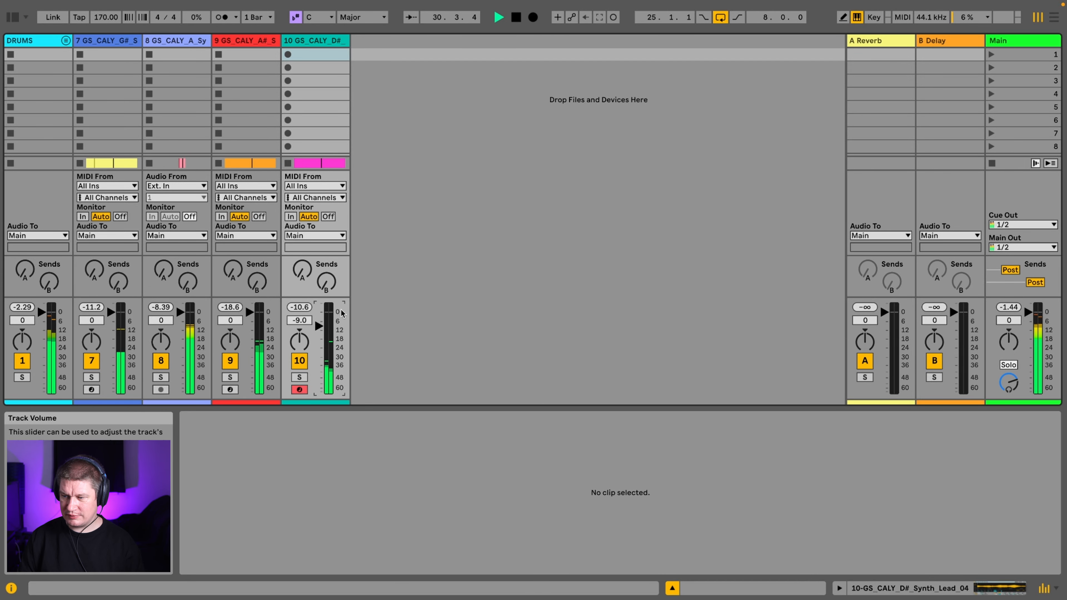
{"action": "key", "text": "Tab"}
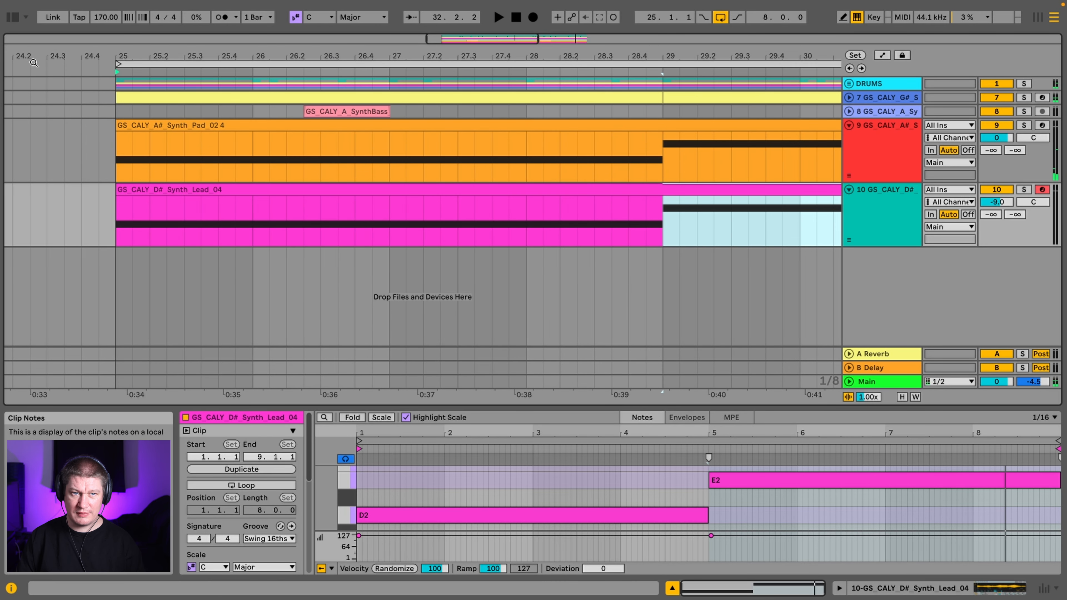
Step: Audition the Calypso synth one-shots and place GS_CALY_F_Synth_Lead_02.wav on a new audio track at bar 27
{"action": "left_click", "coordinate": [12, 17]}
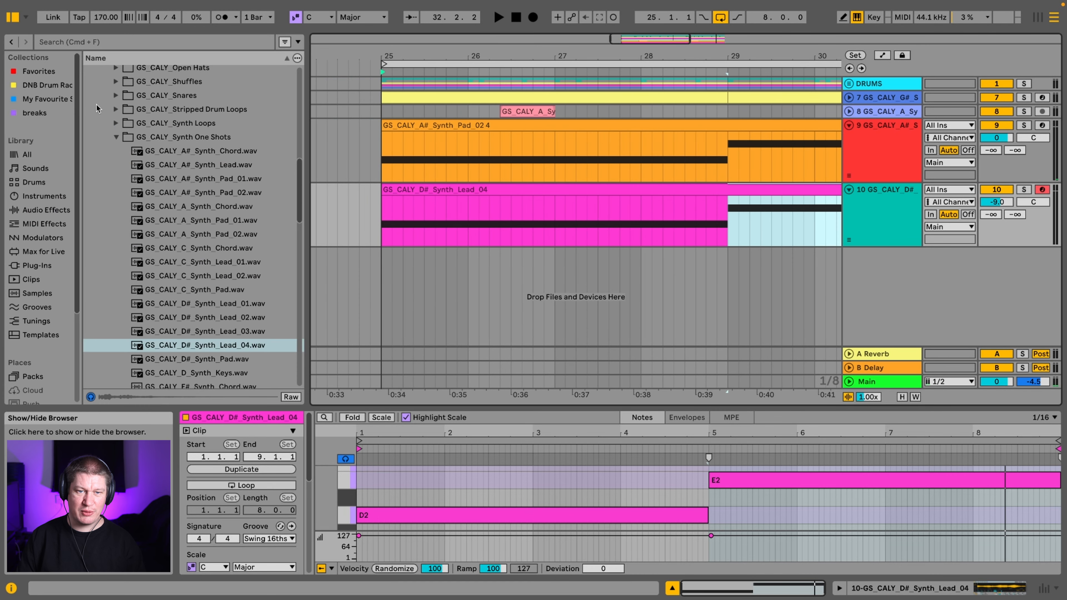
{"action": "scroll", "coordinate": [194, 219], "scroll_direction": "down", "scroll_amount": 5}
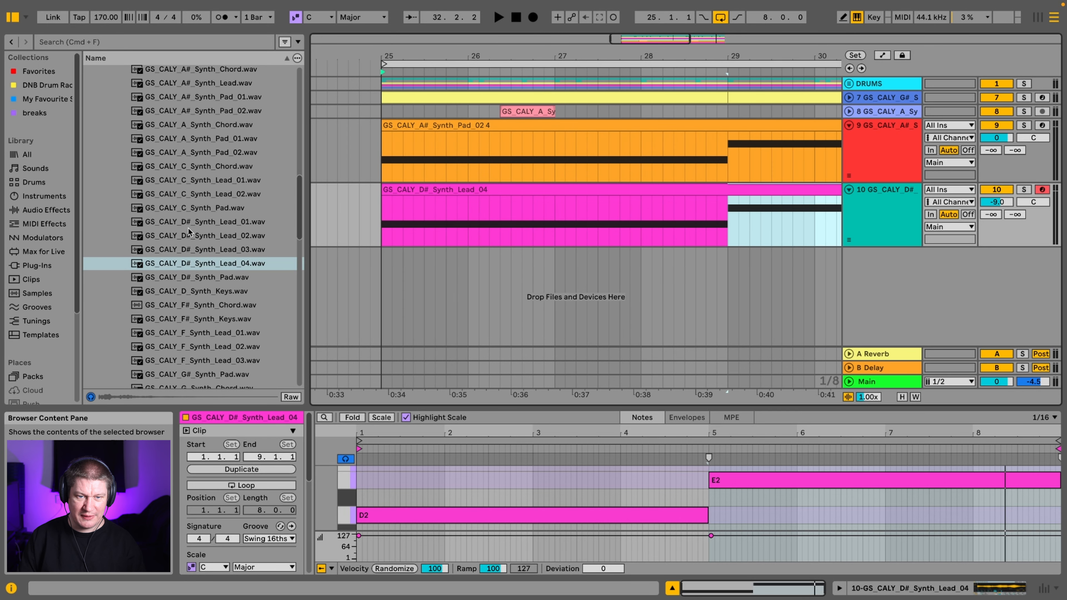
{"action": "left_click", "coordinate": [189, 258]}
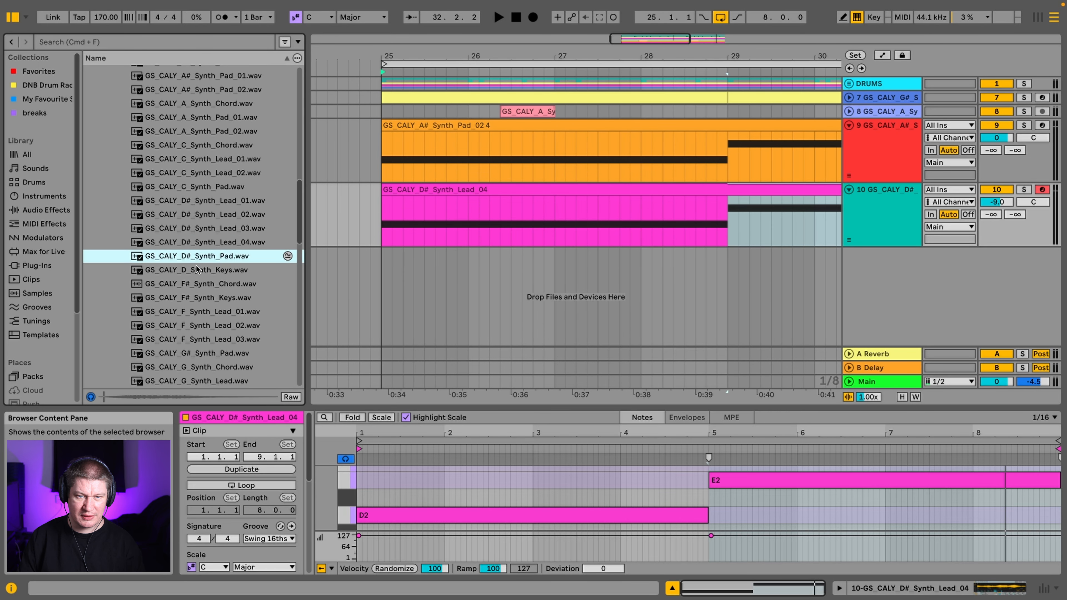
{"action": "left_click", "coordinate": [206, 274]}
{"action": "left_click", "coordinate": [207, 286]}
{"action": "left_click", "coordinate": [207, 298]}
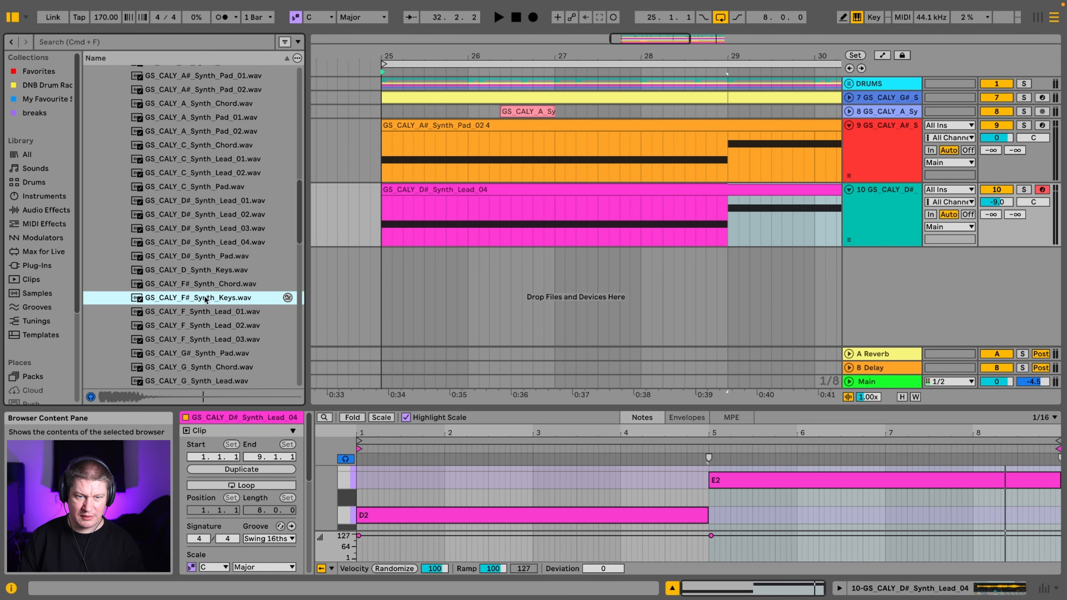
{"action": "left_click", "coordinate": [207, 312]}
{"action": "scroll", "coordinate": [208, 313], "scroll_direction": "down", "scroll_amount": 2}
{"action": "left_click", "coordinate": [209, 311]}
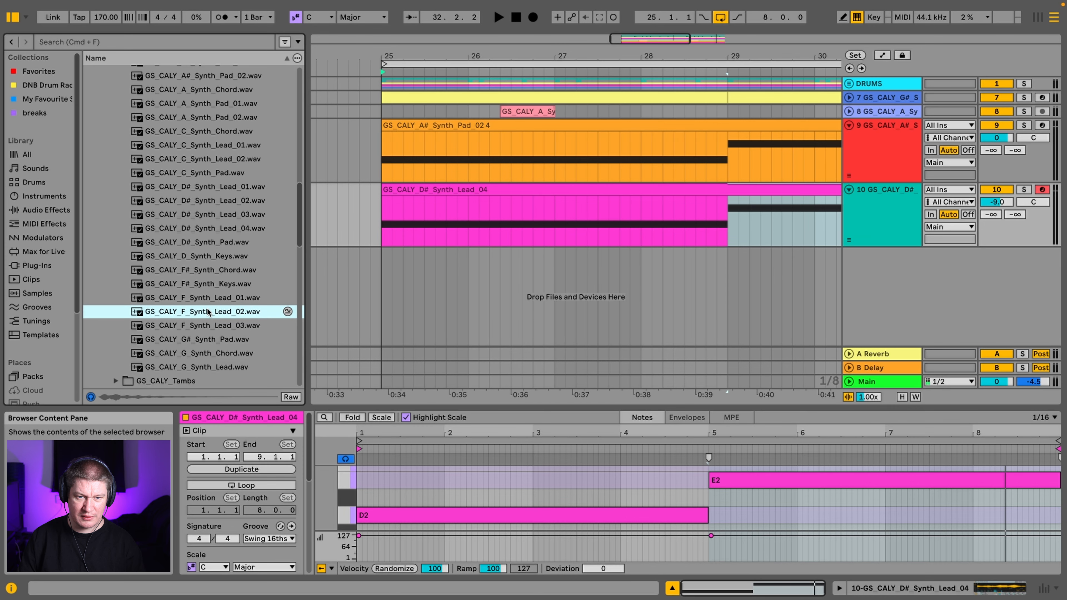
{"action": "scroll", "coordinate": [233, 301], "scroll_direction": "down", "scroll_amount": 1}
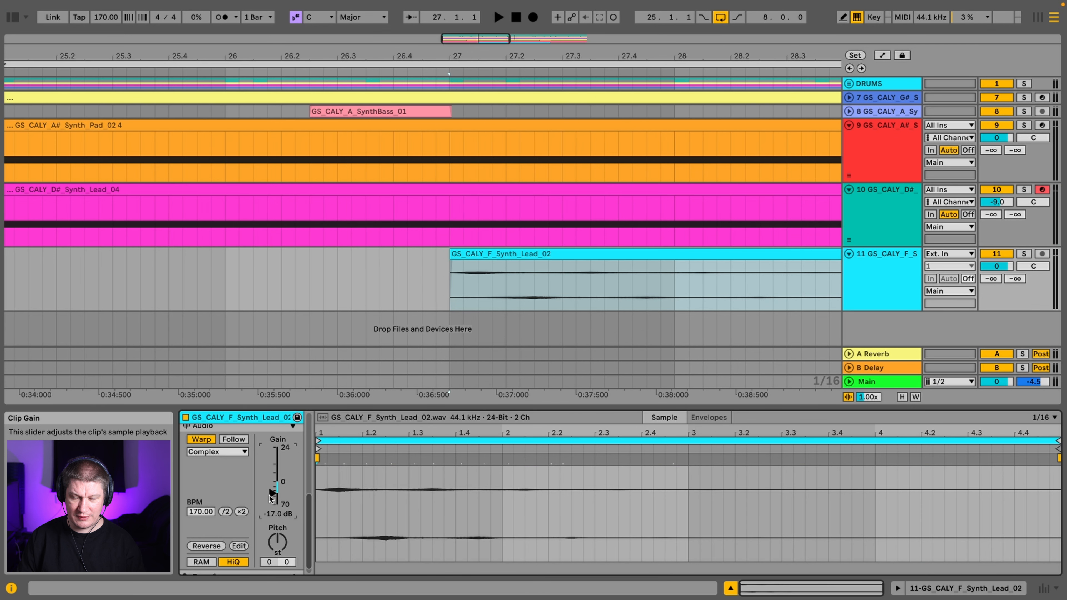
Step: Set the F synth lead clip's gain to -9.1 dB while checking its level against the full loop in playback
{"action": "key", "text": "space"}
{"action": "left_click_drag", "start_coordinate": [271, 493], "coordinate": [271, 489]}
{"action": "key", "text": "space"}
{"action": "key", "text": "space"}
{"action": "scroll", "coordinate": [450, 210], "scroll_direction": "down", "scroll_amount": 10}
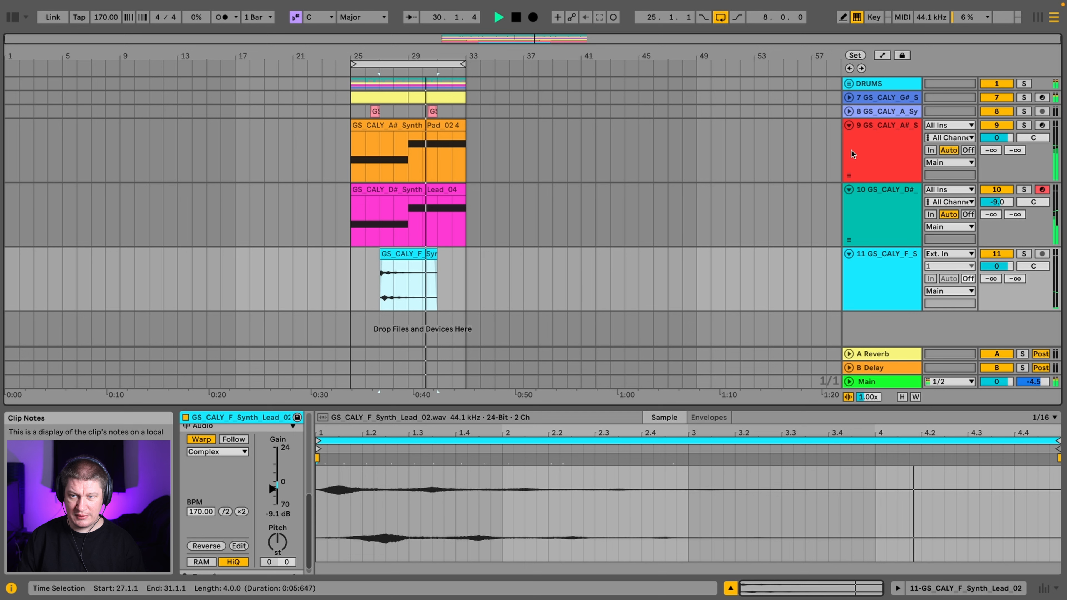
Step: Fold the pad track and both synth lead tracks, and stop playback
{"action": "left_click", "coordinate": [848, 126]}
{"action": "left_click", "coordinate": [848, 139]}
{"action": "left_click", "coordinate": [849, 154]}
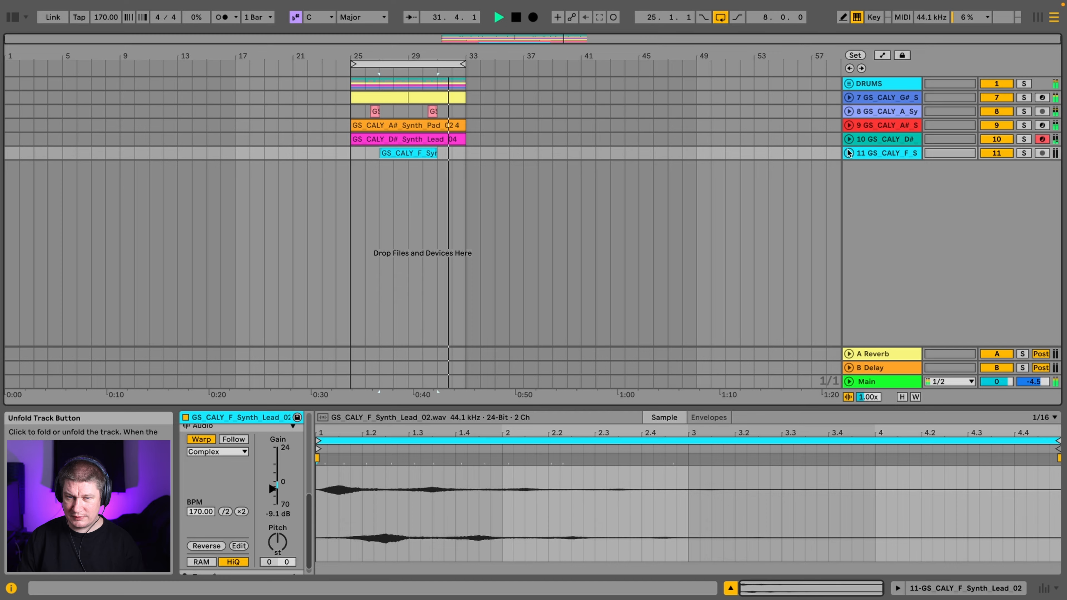
{"action": "key", "text": "space"}
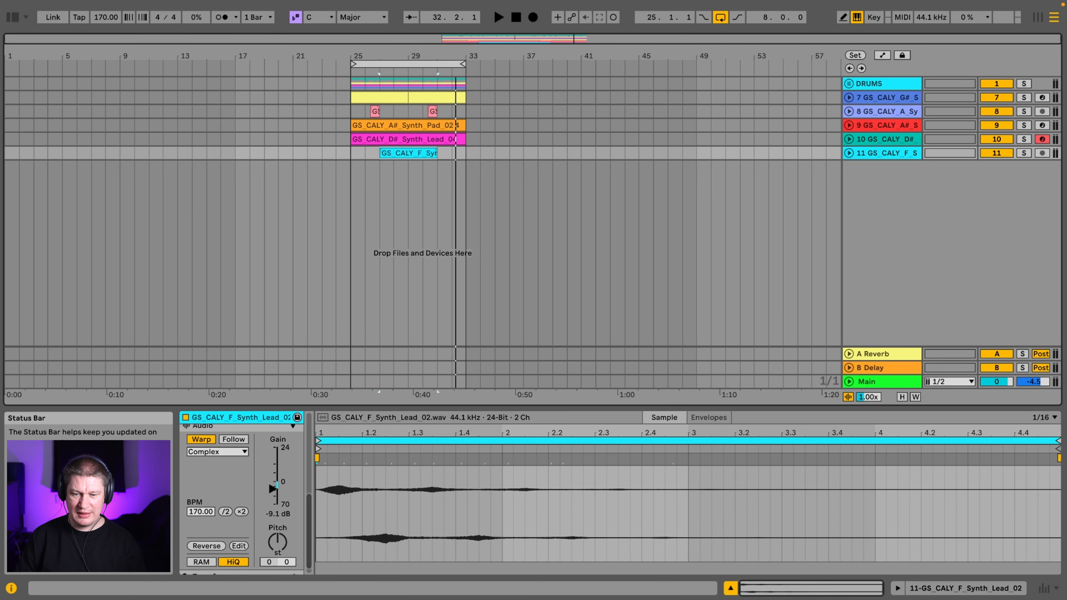
Step: Import the audio of IMG_1168.MOV onto a new audio track at bar 34
{"action": "left_click_drag", "start_coordinate": [652, 444], "coordinate": [481, 202]}
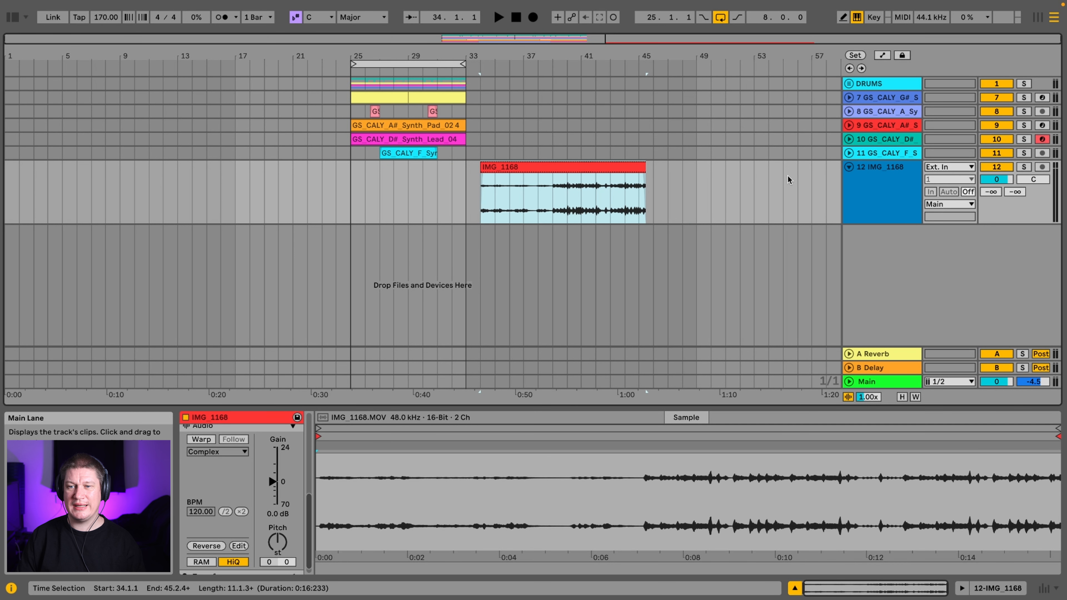
{"action": "left_click", "coordinate": [899, 202]}
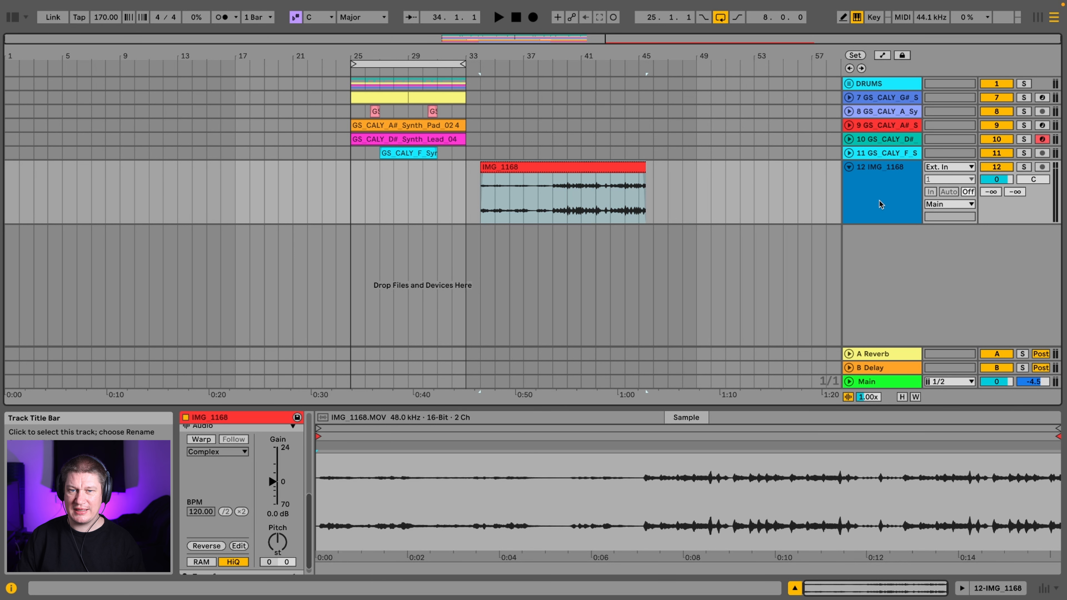
{"action": "left_click_drag", "start_coordinate": [617, 55], "coordinate": [616, 67]}
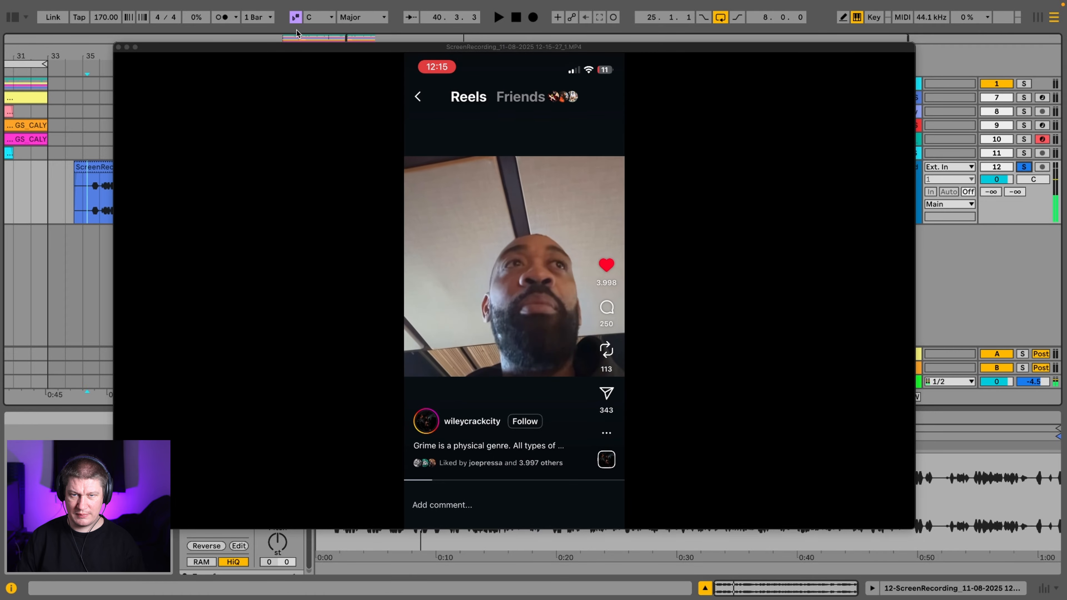
Step: Close the screen recording's video preview and fold its audio track
{"action": "left_click", "coordinate": [118, 47]}
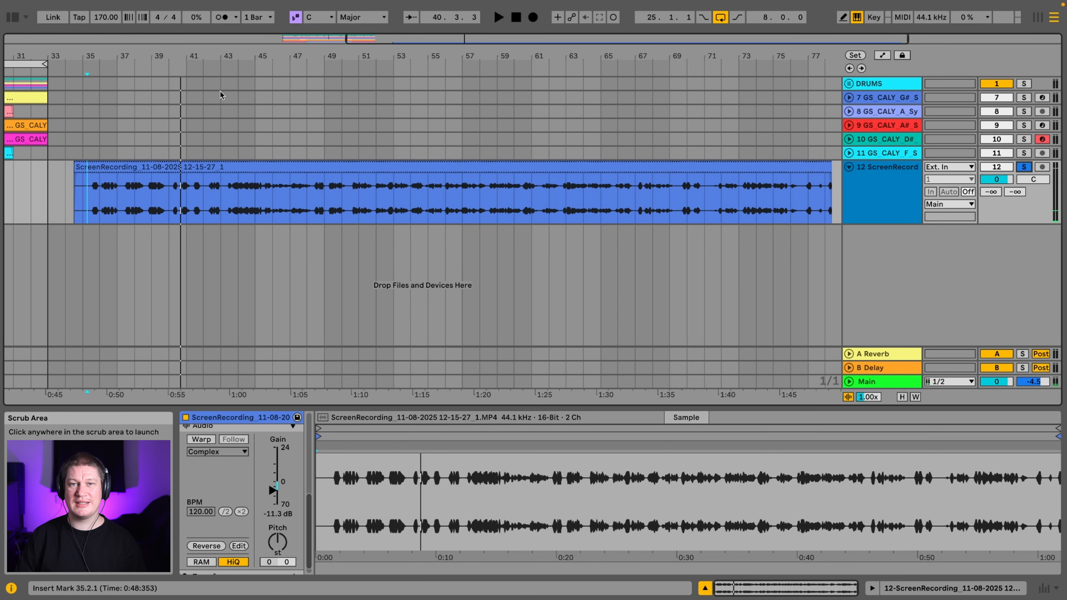
{"action": "left_click", "coordinate": [849, 167]}
{"action": "key", "text": "w"}
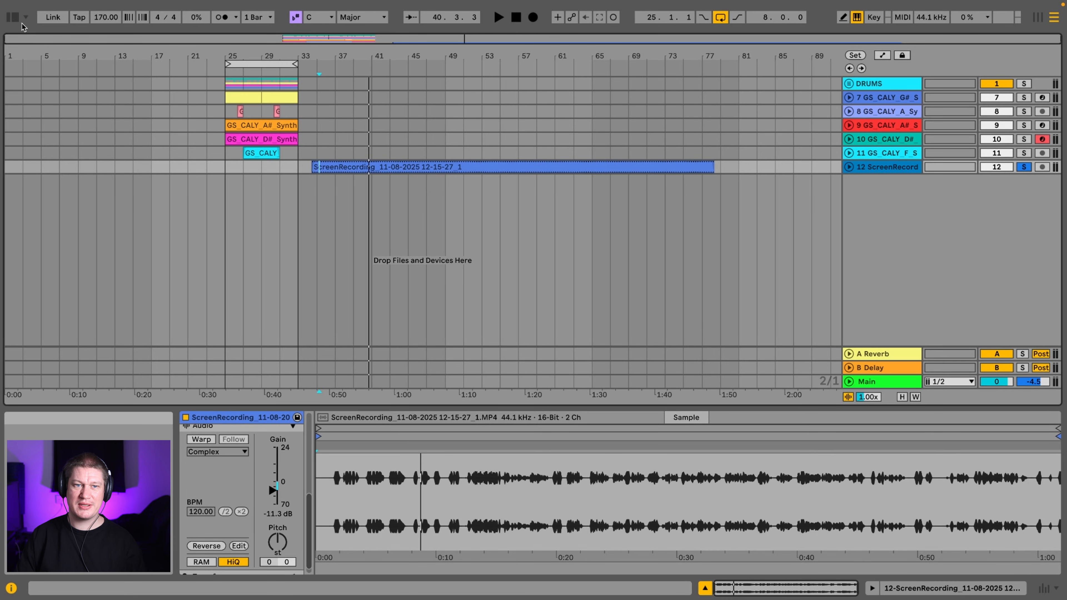
Step: Add an empty Drum Rack on a new MIDI track and find the ride samples in the GS_CALY_Cymbals folder
{"action": "left_click", "coordinate": [11, 18]}
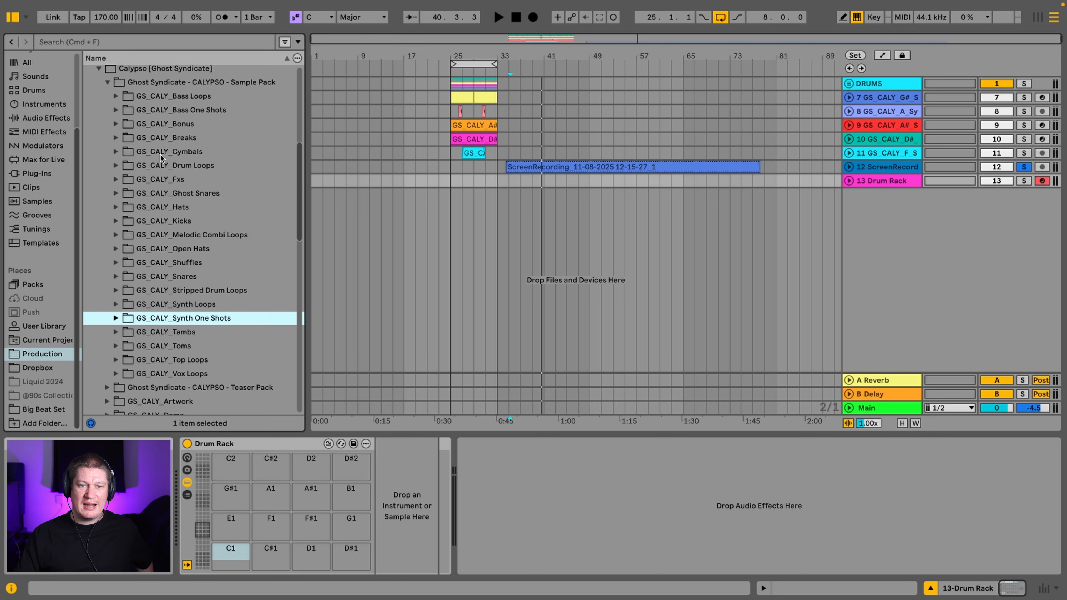
{"action": "left_click", "coordinate": [139, 151]}
{"action": "left_click", "coordinate": [115, 152]}
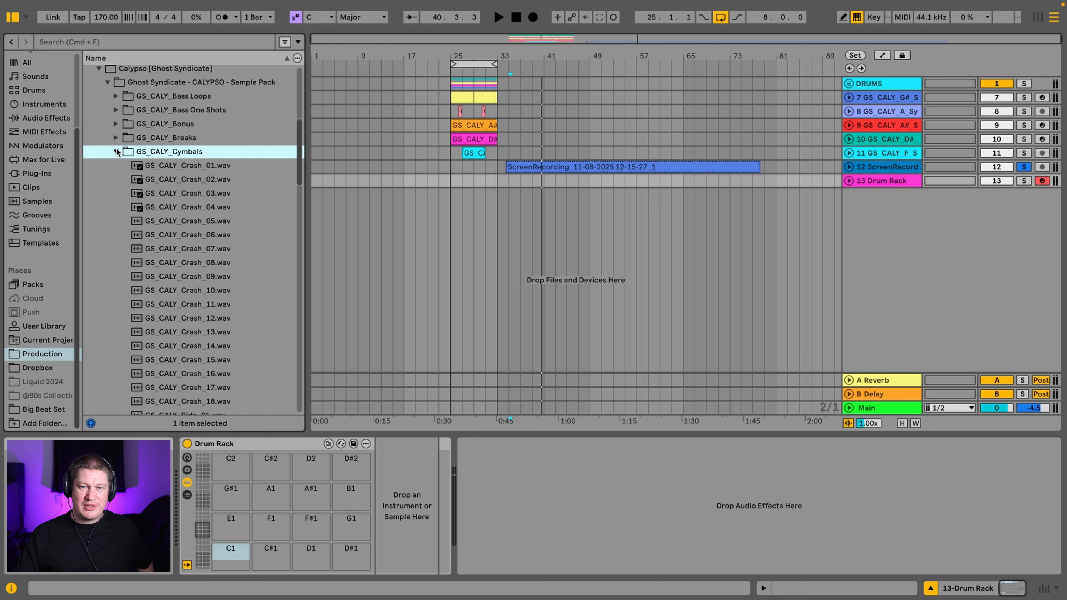
{"action": "scroll", "coordinate": [170, 173], "scroll_direction": "down", "scroll_amount": 5}
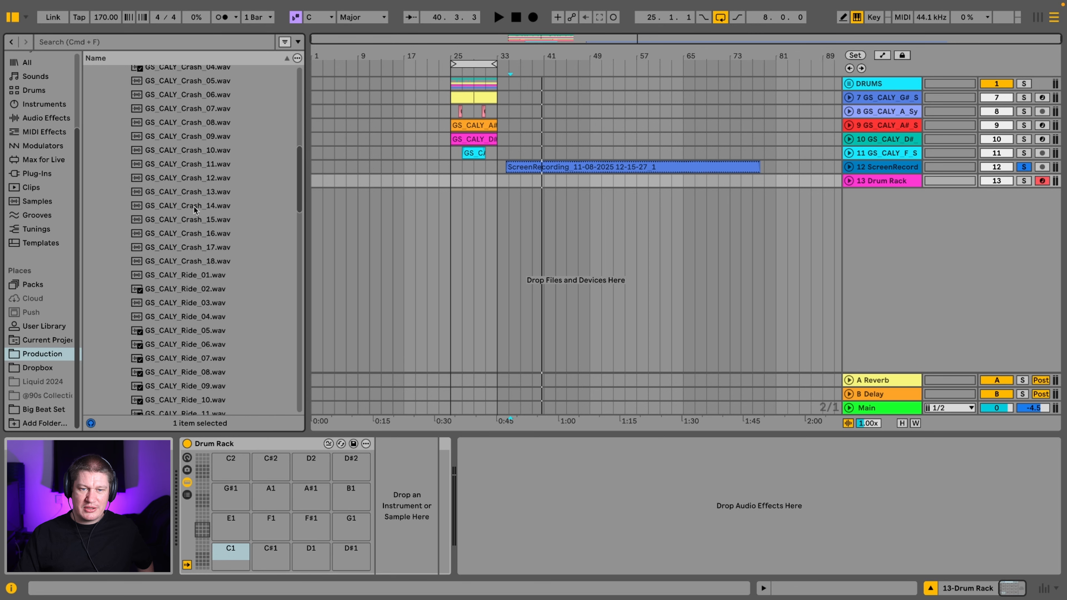
{"action": "scroll", "coordinate": [195, 210], "scroll_direction": "down", "scroll_amount": 5}
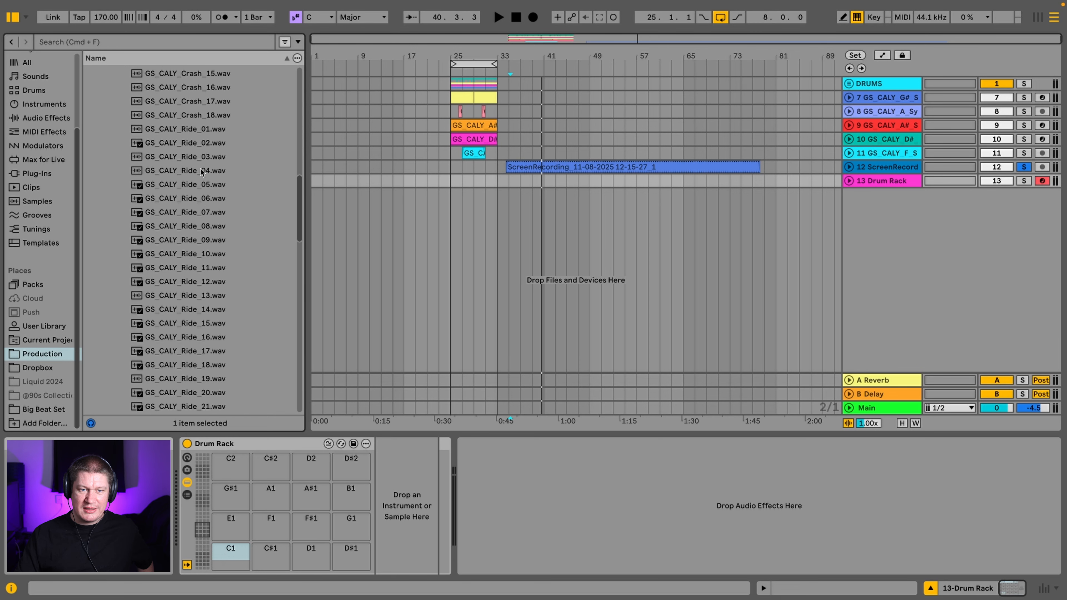
{"action": "scroll", "coordinate": [191, 236], "scroll_direction": "down", "scroll_amount": 1}
Step: Audition the rides and load GS_CALY_Ride_14.wav on the Drum Rack's C1 pad and GS_CALY_Ride_16.wav on C#1
{"action": "left_click", "coordinate": [189, 259]}
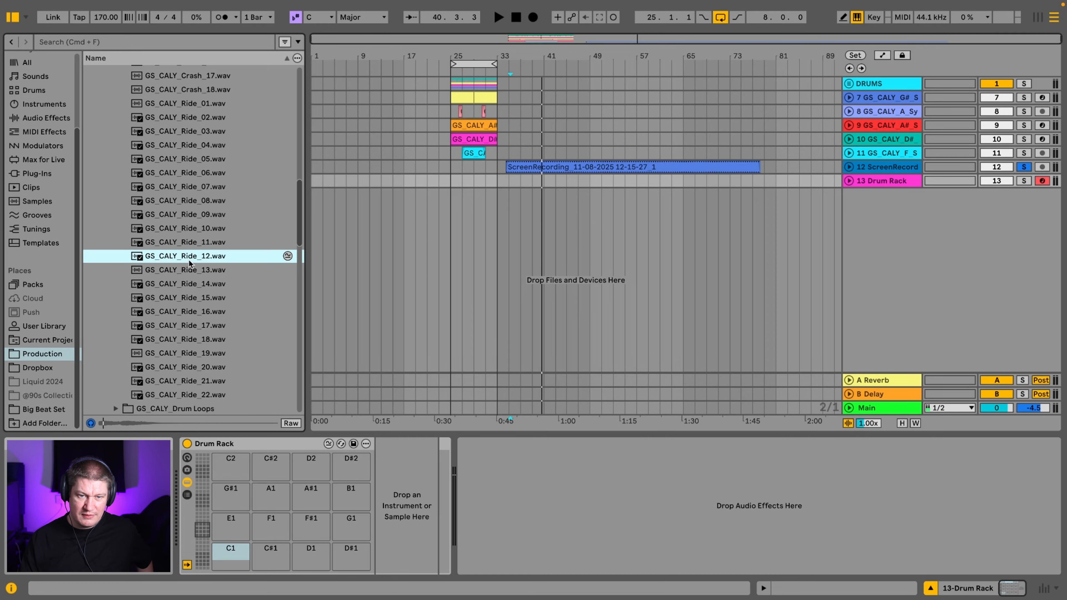
{"action": "left_click", "coordinate": [197, 286]}
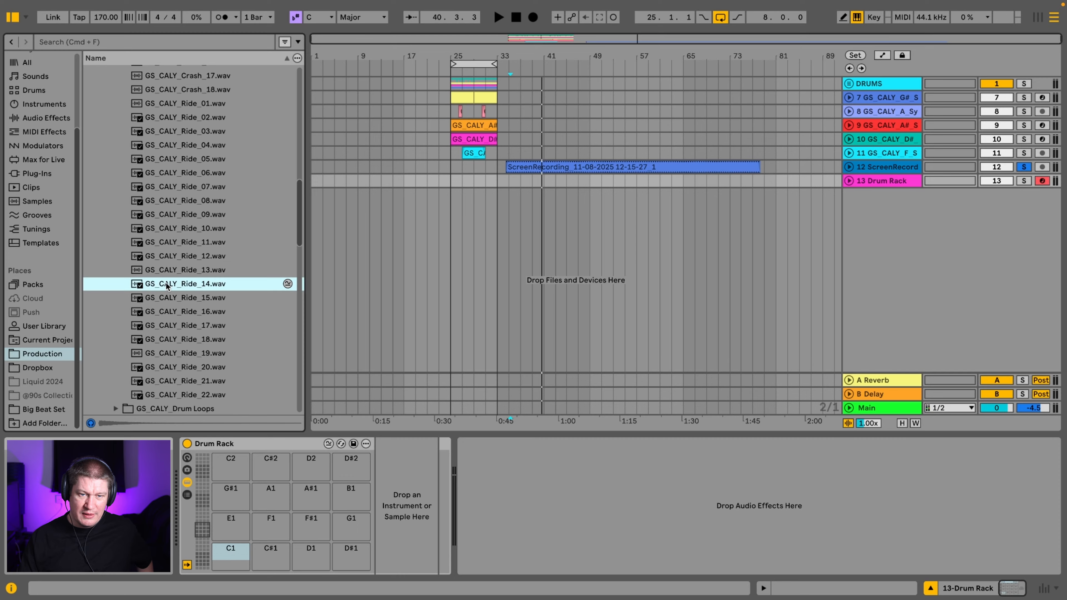
{"action": "left_click_drag", "start_coordinate": [167, 286], "coordinate": [226, 562]}
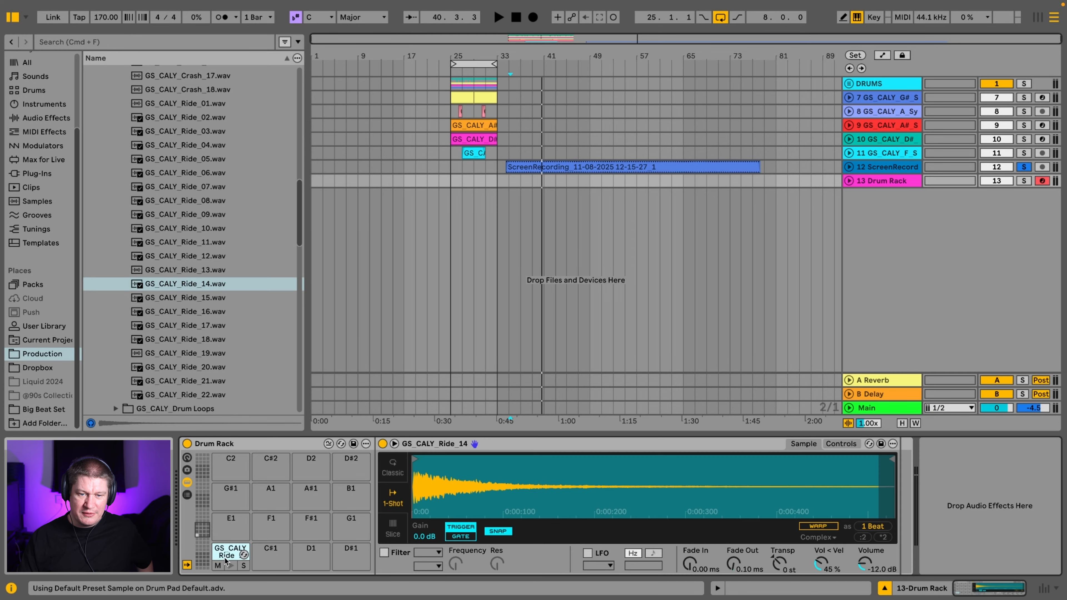
{"action": "left_click", "coordinate": [215, 299]}
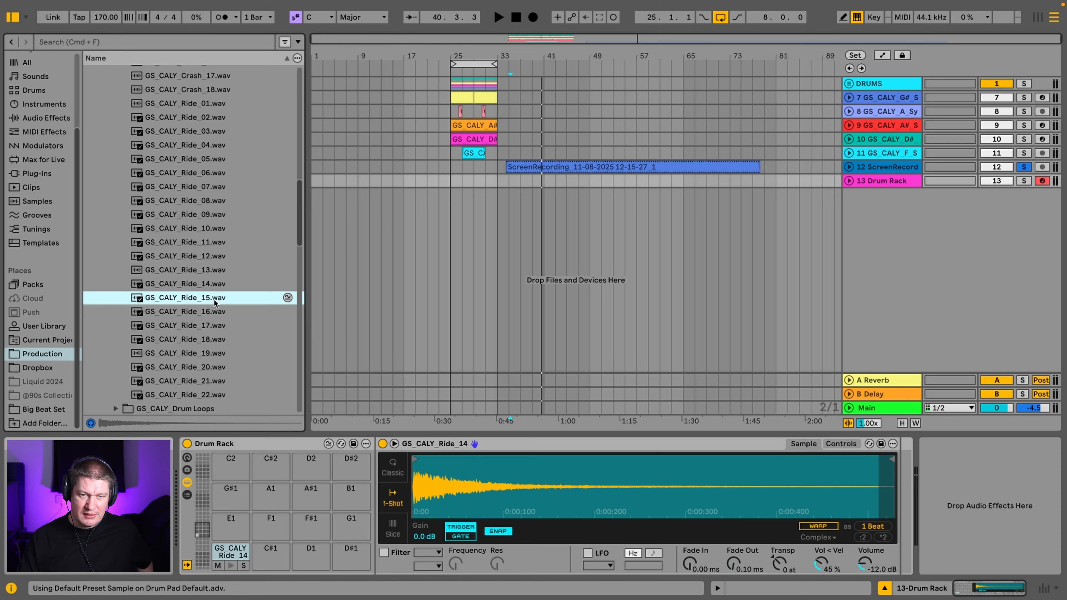
{"action": "left_click", "coordinate": [203, 311]}
{"action": "left_click_drag", "start_coordinate": [194, 313], "coordinate": [265, 553]}
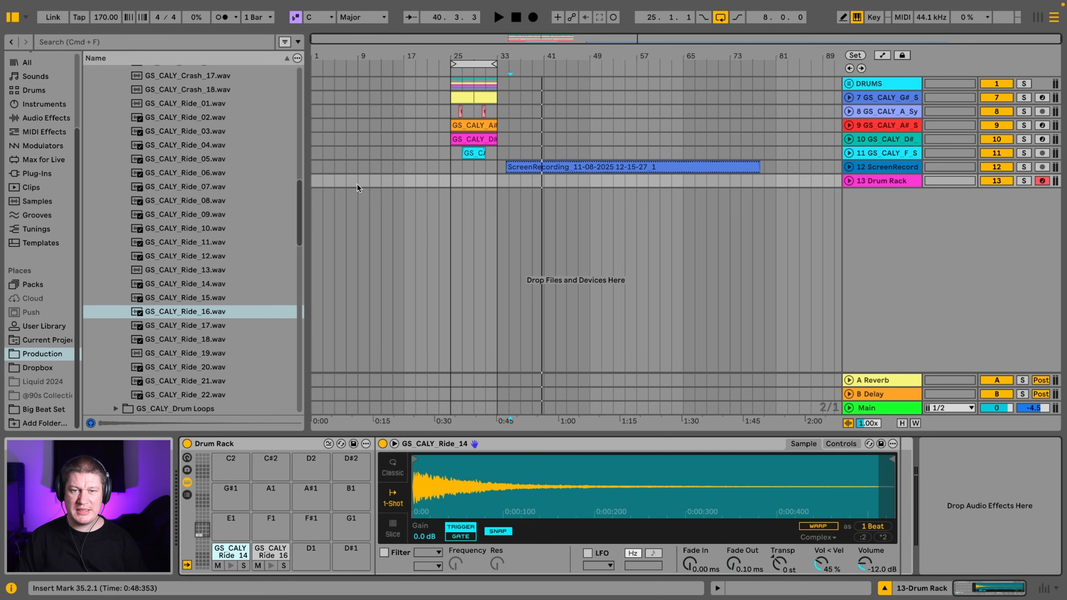
Step: Create an empty eight-bar MIDI clip on the Drum Rack track from bar 1 and enlarge its note editor
{"action": "left_click_drag", "start_coordinate": [313, 182], "coordinate": [360, 184]}
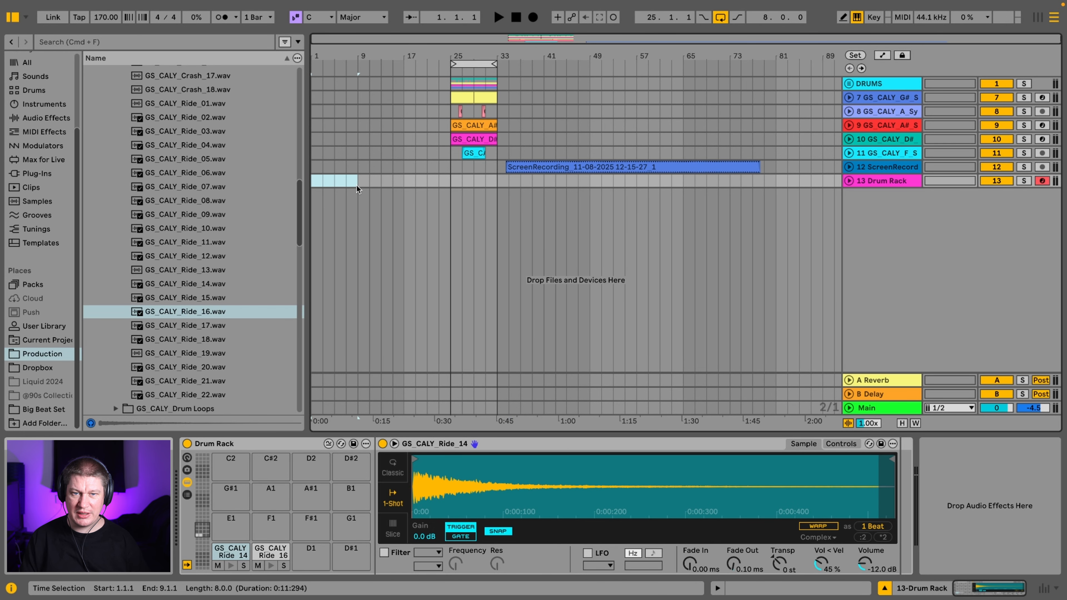
{"action": "key", "text": "super+shift+m"}
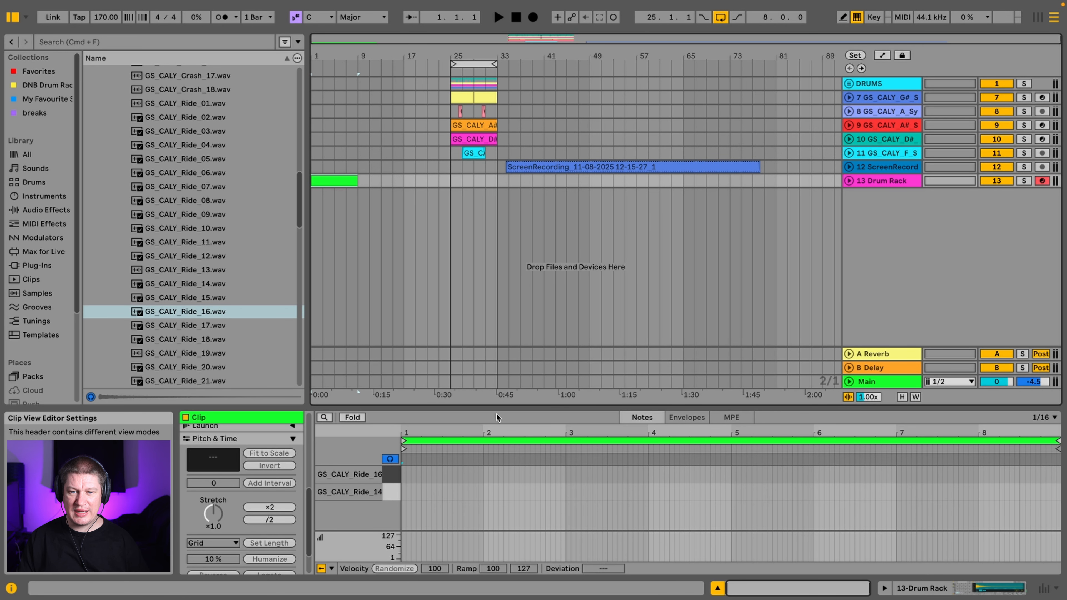
{"action": "left_click_drag", "start_coordinate": [498, 409], "coordinate": [498, 35]}
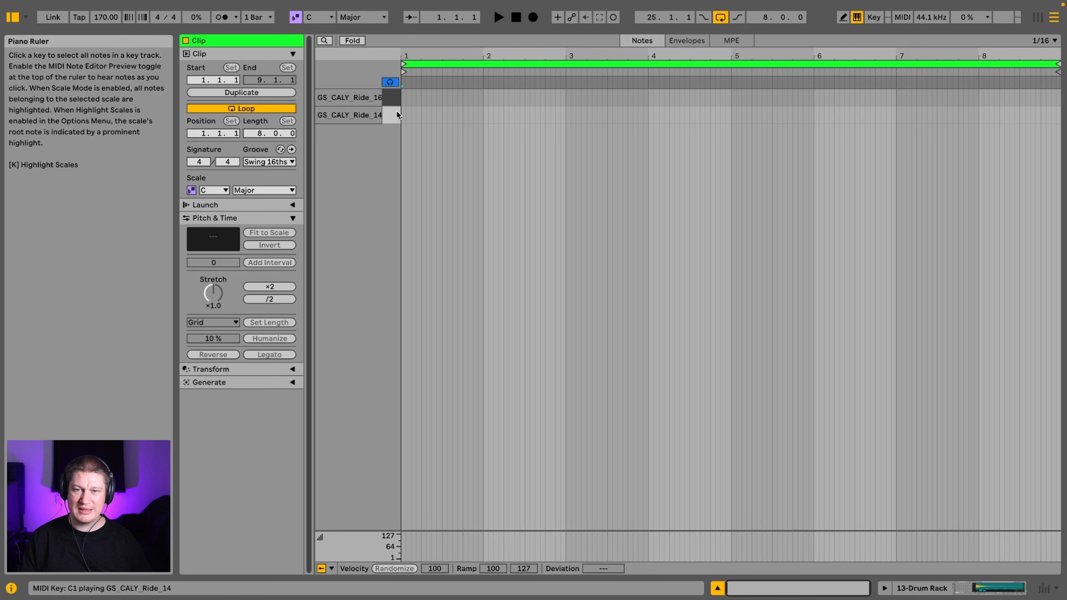
Step: Set the note grid to 1/4 and add a Ride_14 note on beat 1 and a Ride_16 note on beat 2
{"action": "right_click", "coordinate": [455, 112]}
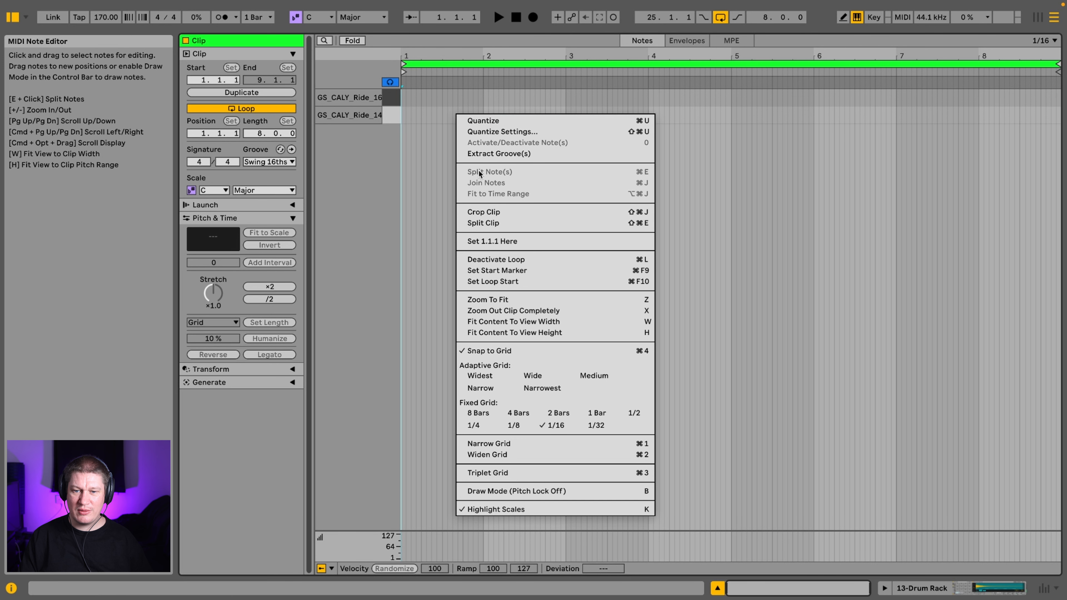
{"action": "left_click", "coordinate": [474, 425]}
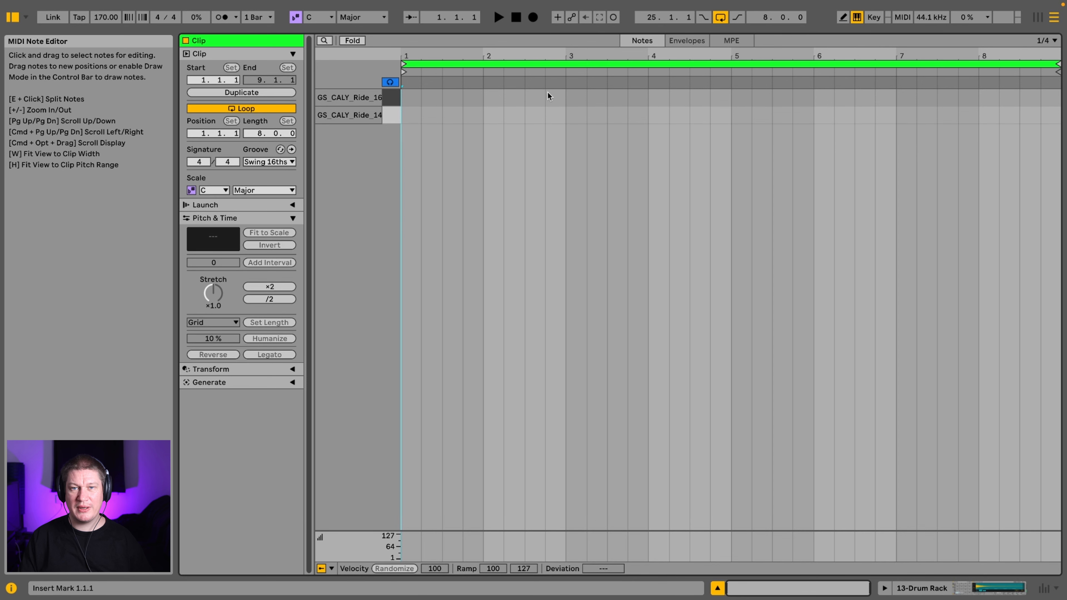
{"action": "left_click", "coordinate": [385, 115]}
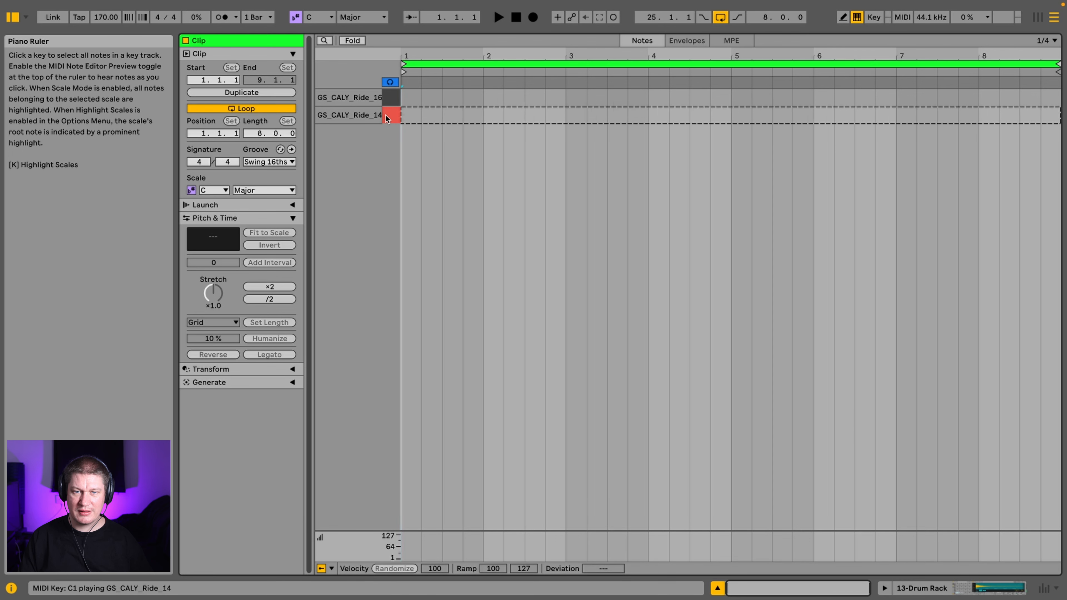
{"action": "double_click", "coordinate": [409, 96]}
{"action": "double_click", "coordinate": [432, 115]}
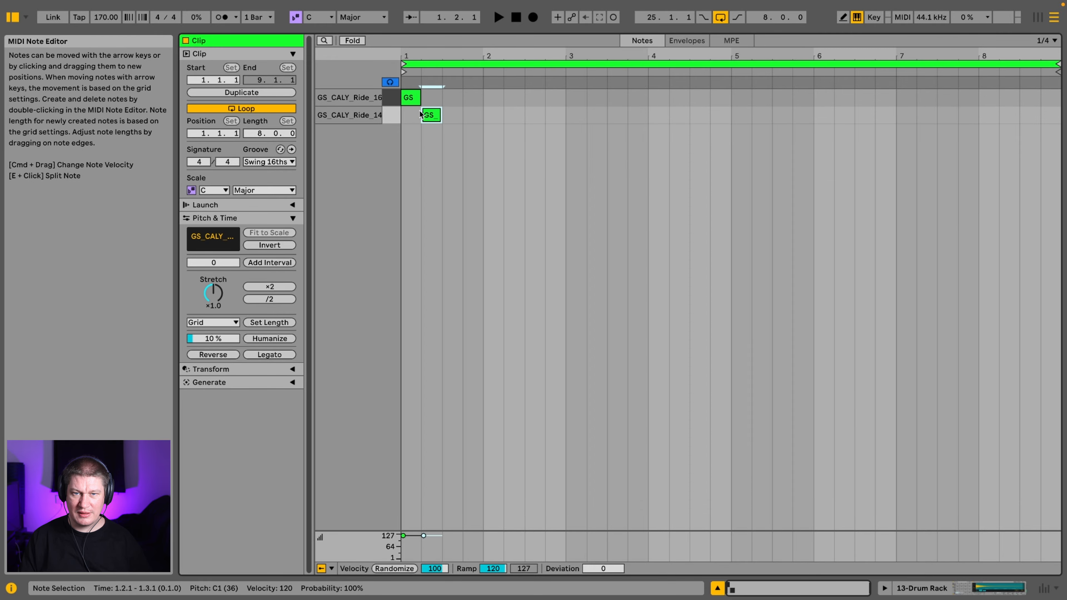
{"action": "left_click_drag", "start_coordinate": [420, 114], "coordinate": [414, 123]}
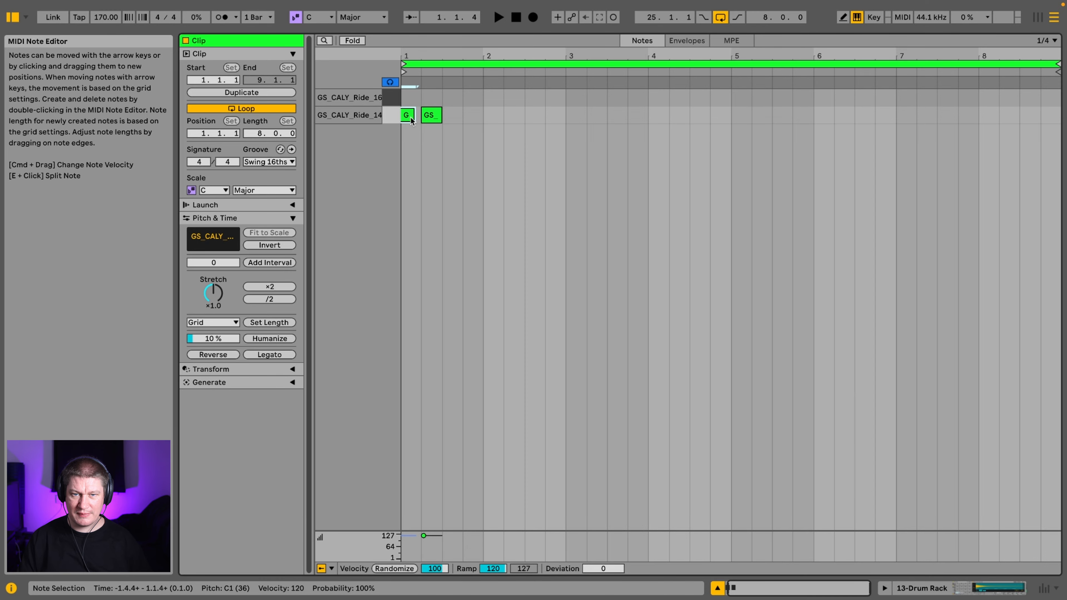
{"action": "double_click", "coordinate": [411, 118]}
{"action": "double_click", "coordinate": [410, 118]}
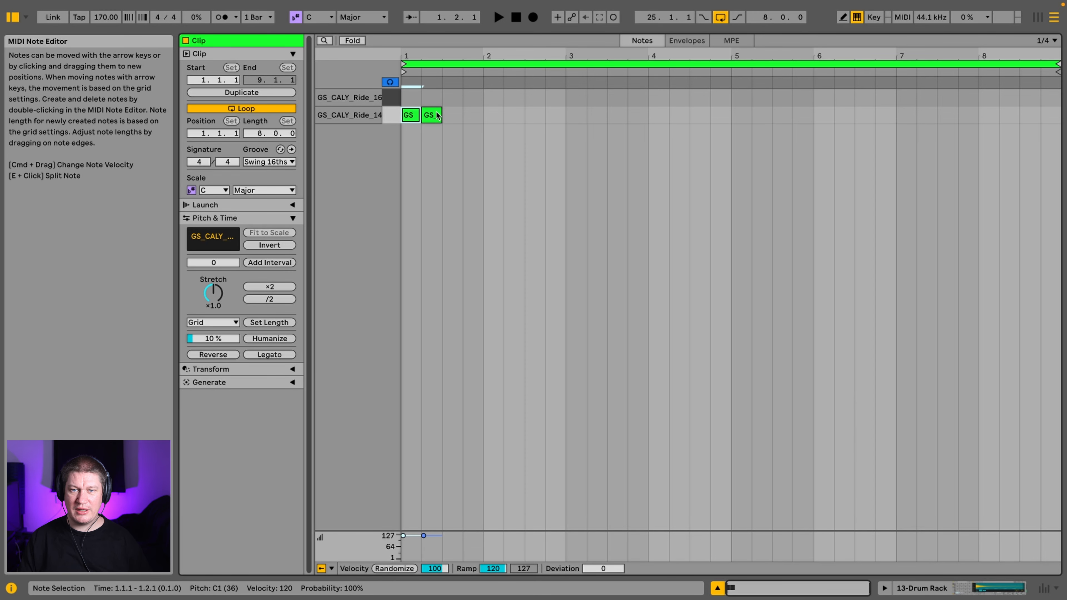
{"action": "key", "text": "Up"}
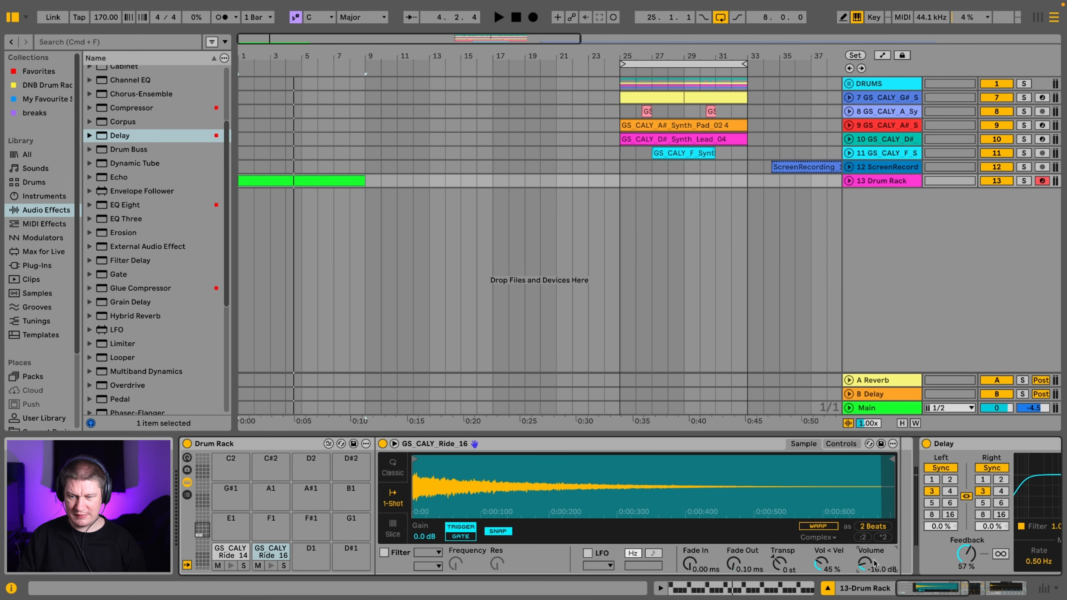
Step: Play the ride clip from bar 1 and bring its Delay and Hybrid Reverb settings into view
{"action": "key", "text": "space"}
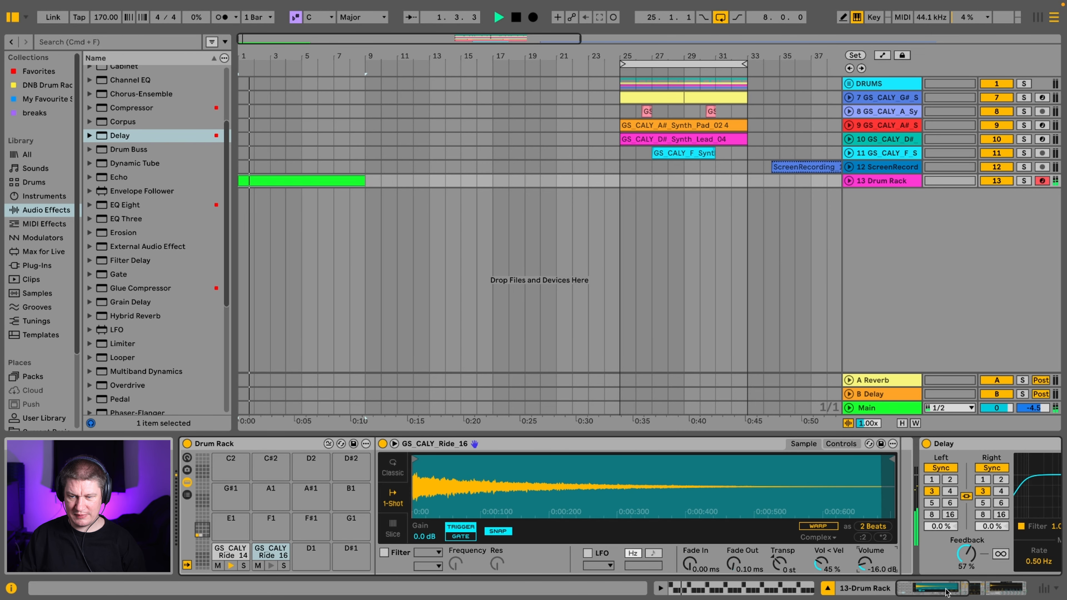
{"action": "left_click", "coordinate": [993, 588]}
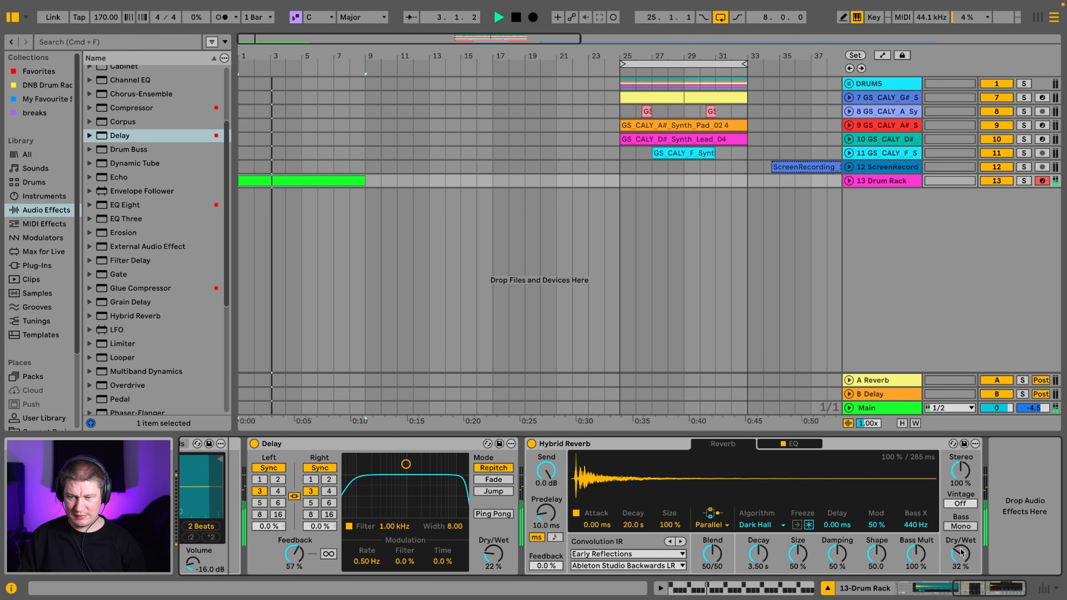